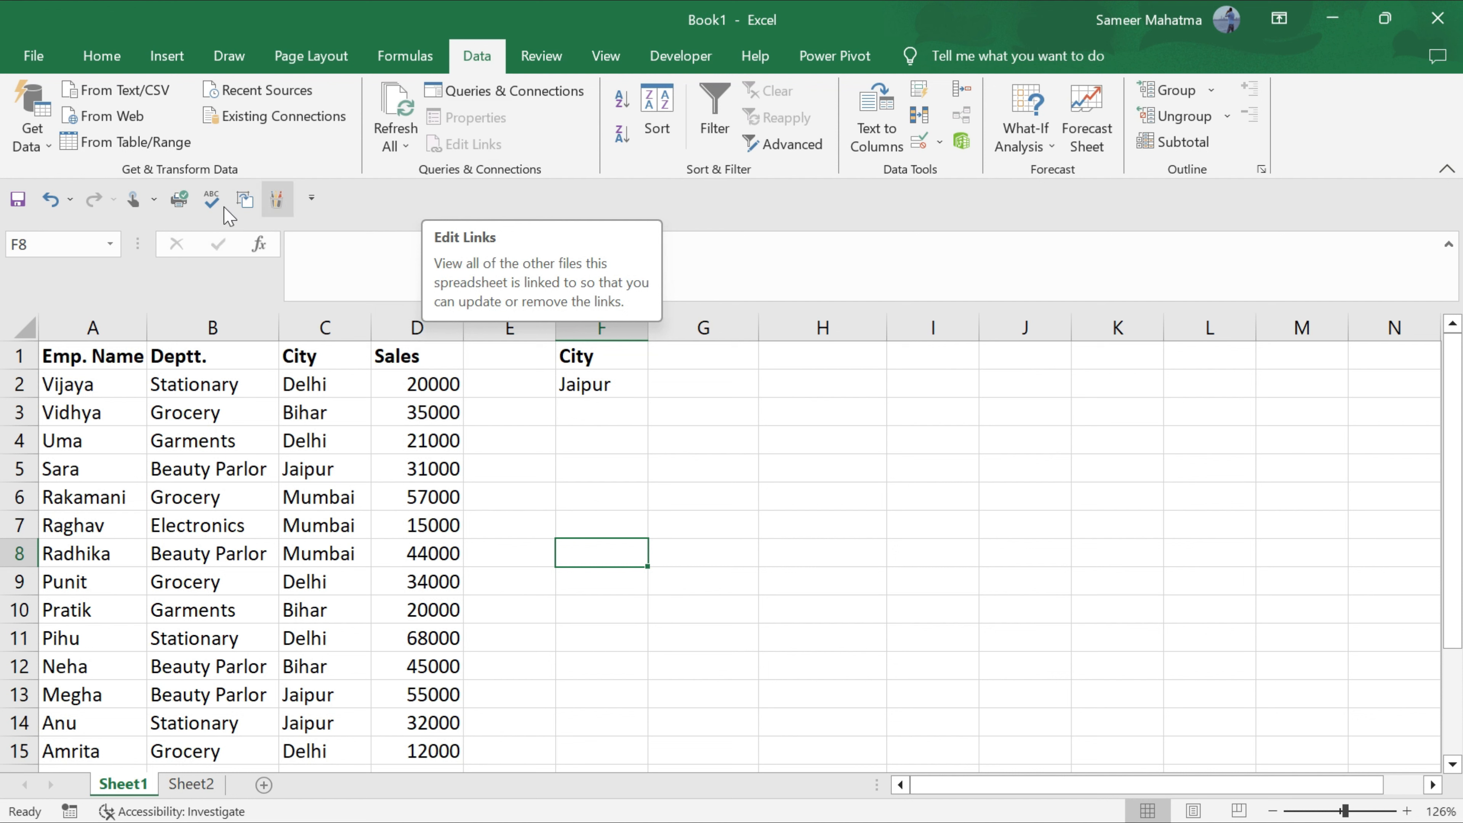
Copy the employee sales table in A1:D15 on Sheet1, including its header row.
left_click(105, 357)
key("Right")
key("Right")
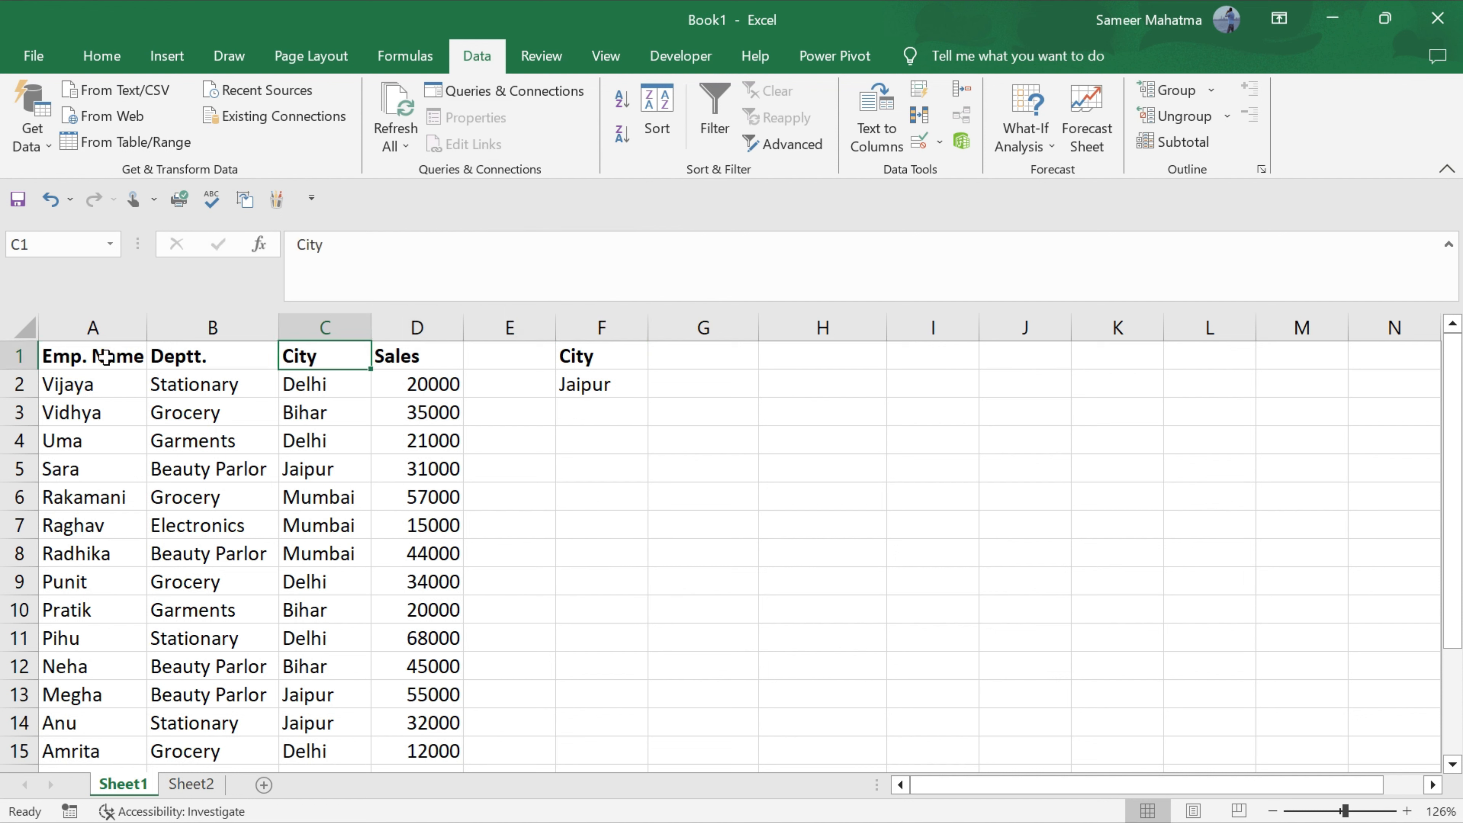
key("Right")
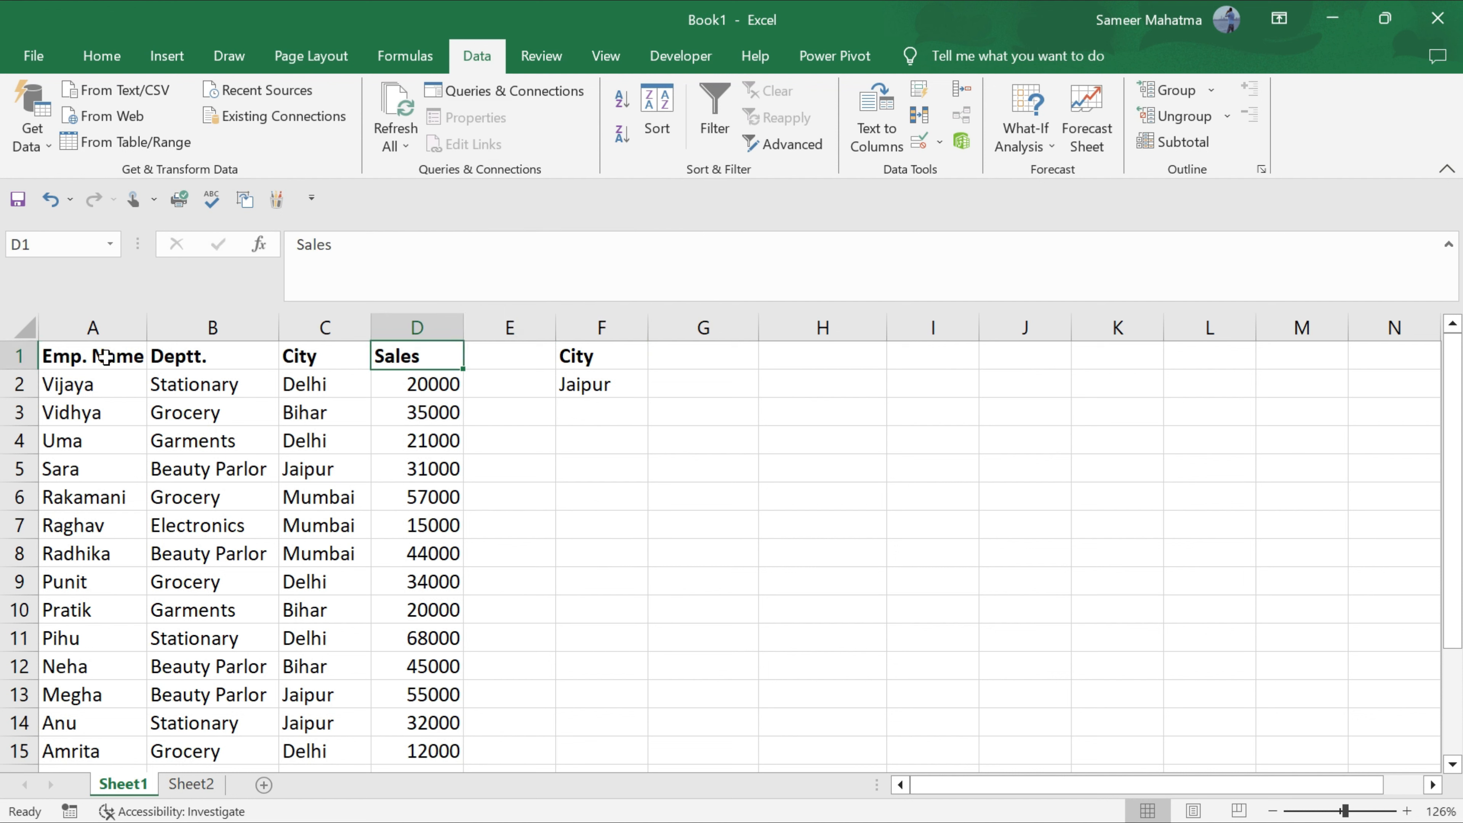
left_click_drag(106, 356, 425, 749)
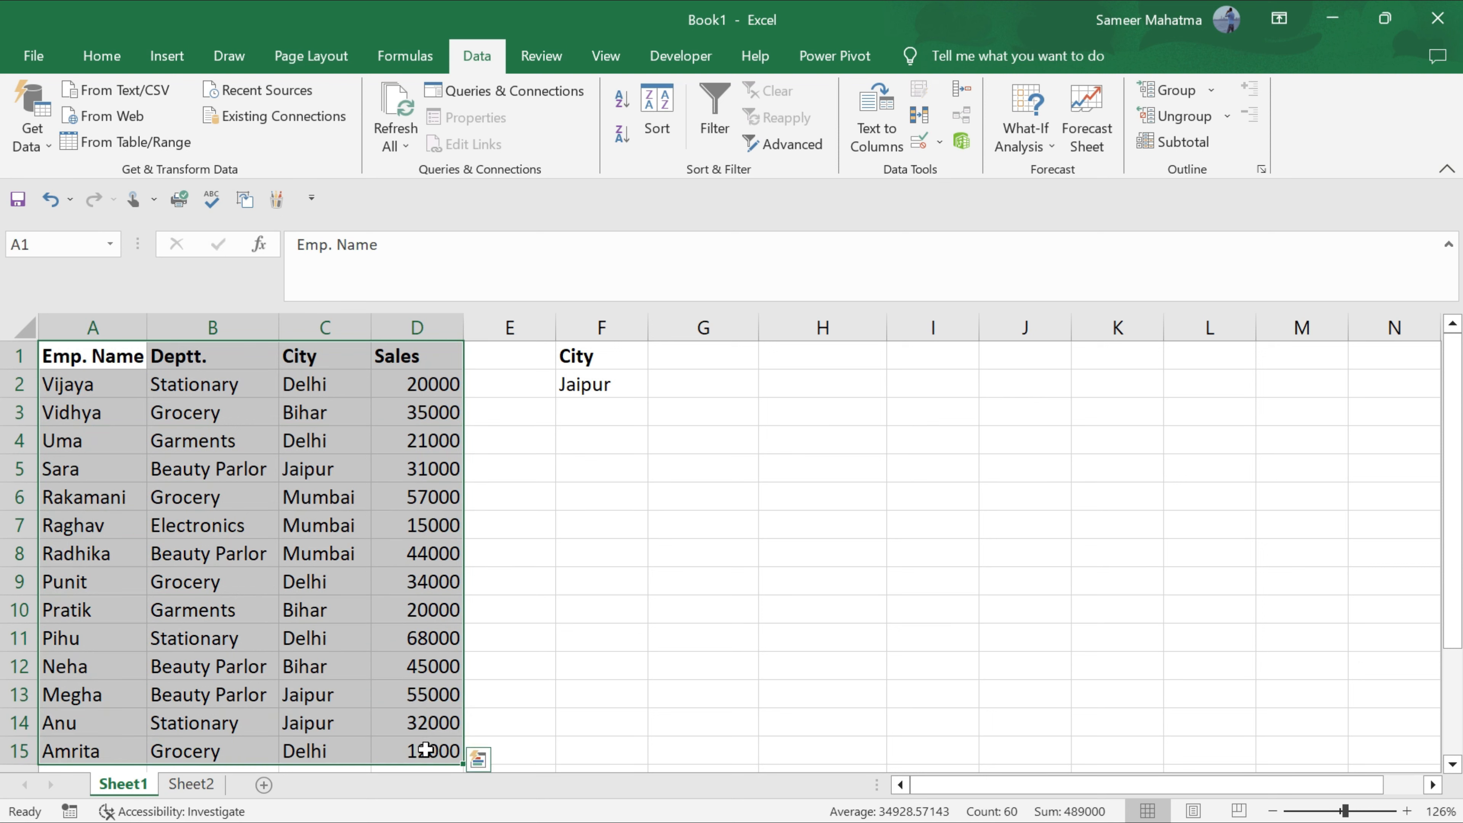
key("ctrl+c")
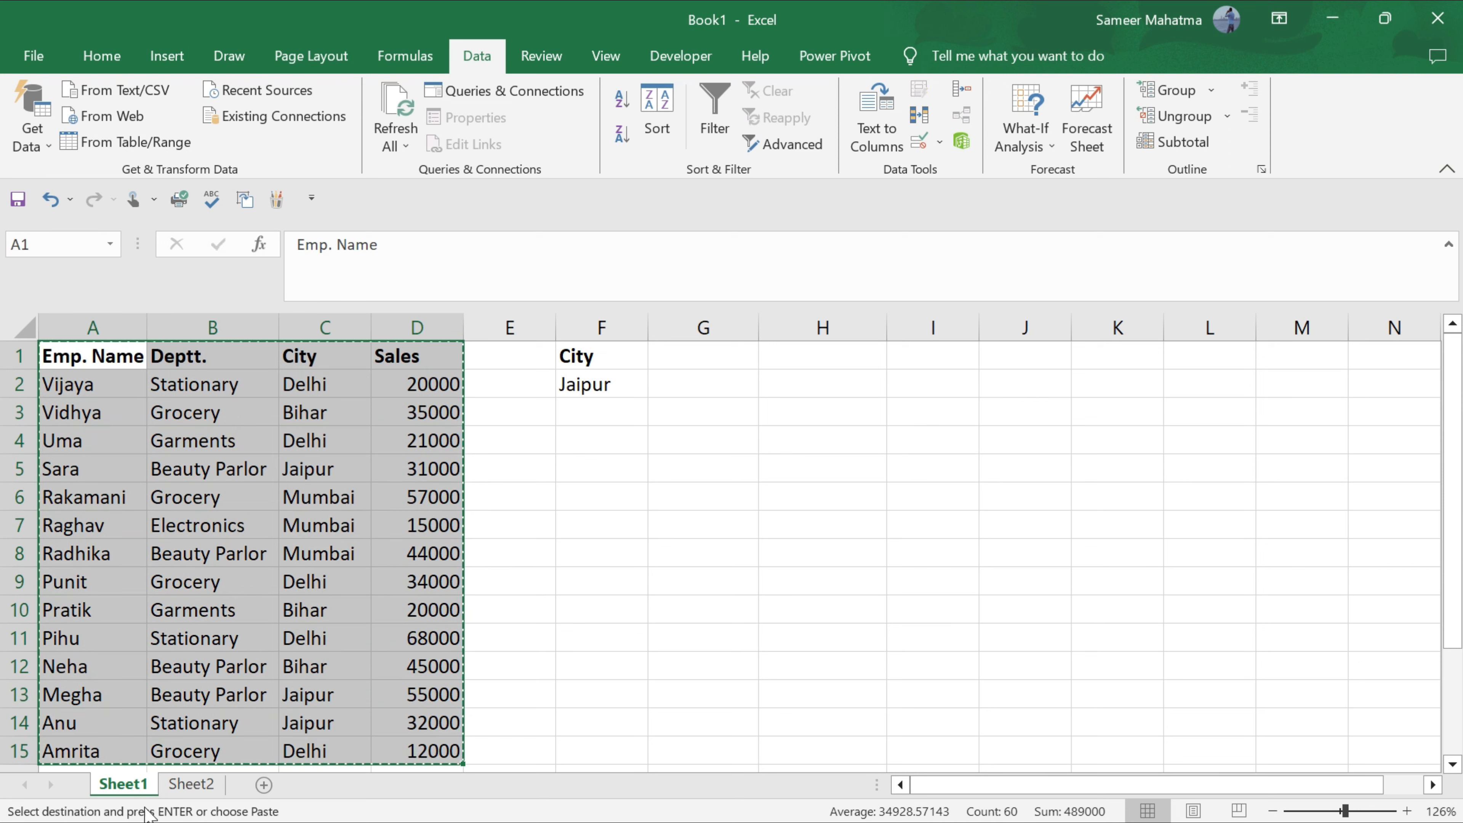
Paste the copied table as links into Sheet2 starting at cell A1, using Paste Special.
left_click(189, 789)
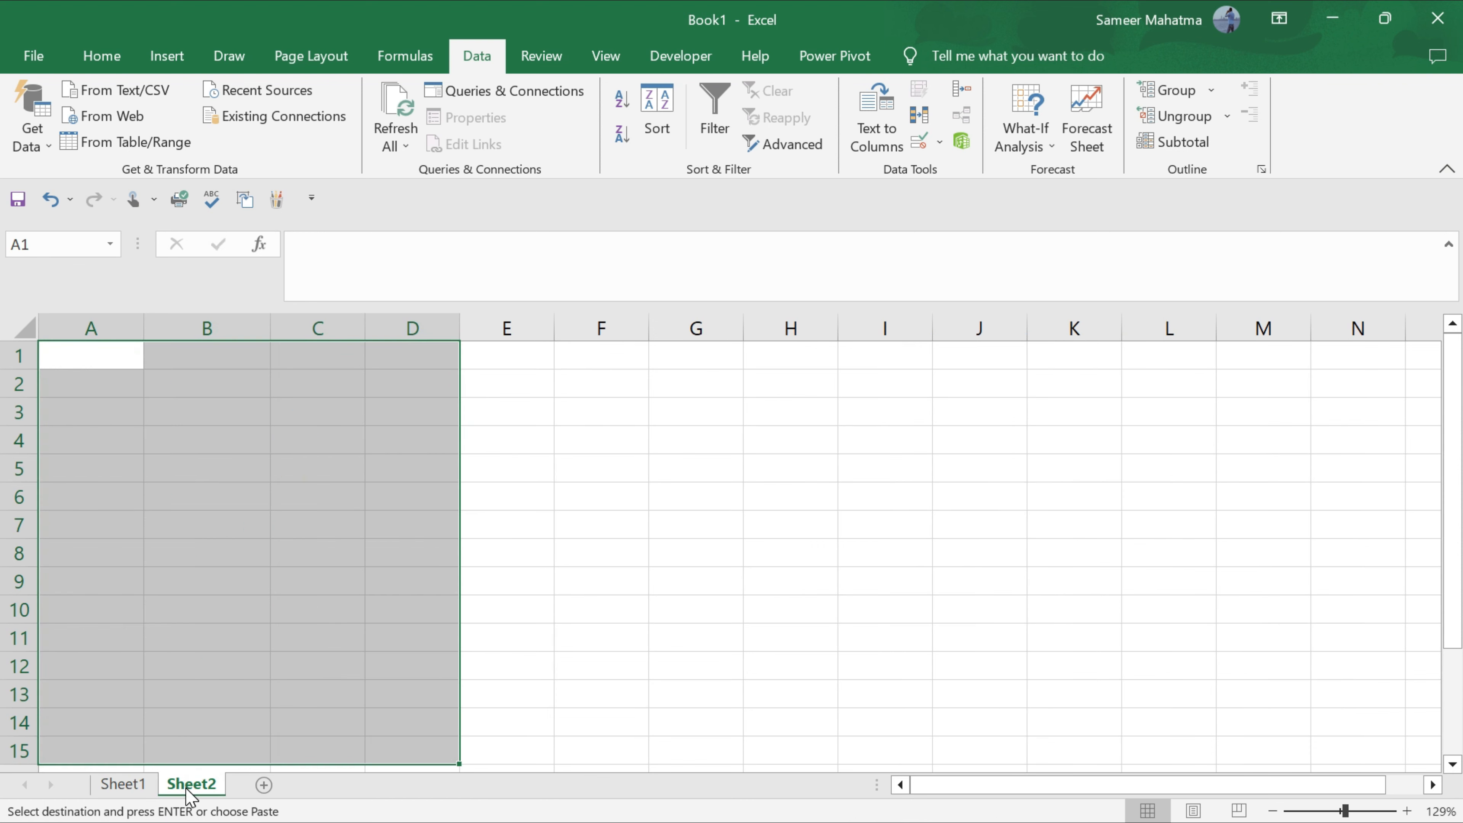
left_click(93, 350)
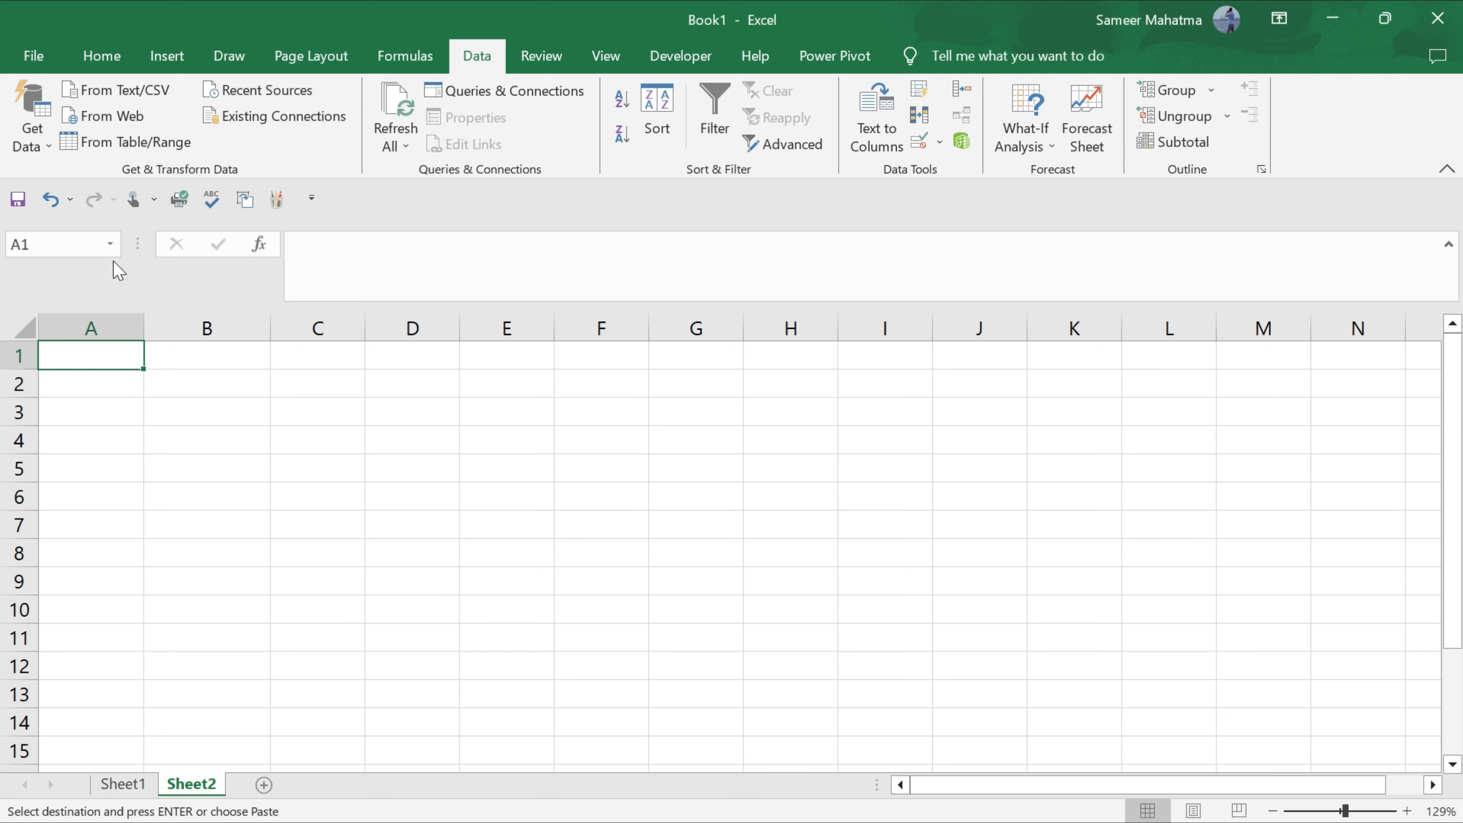
left_click(108, 59)
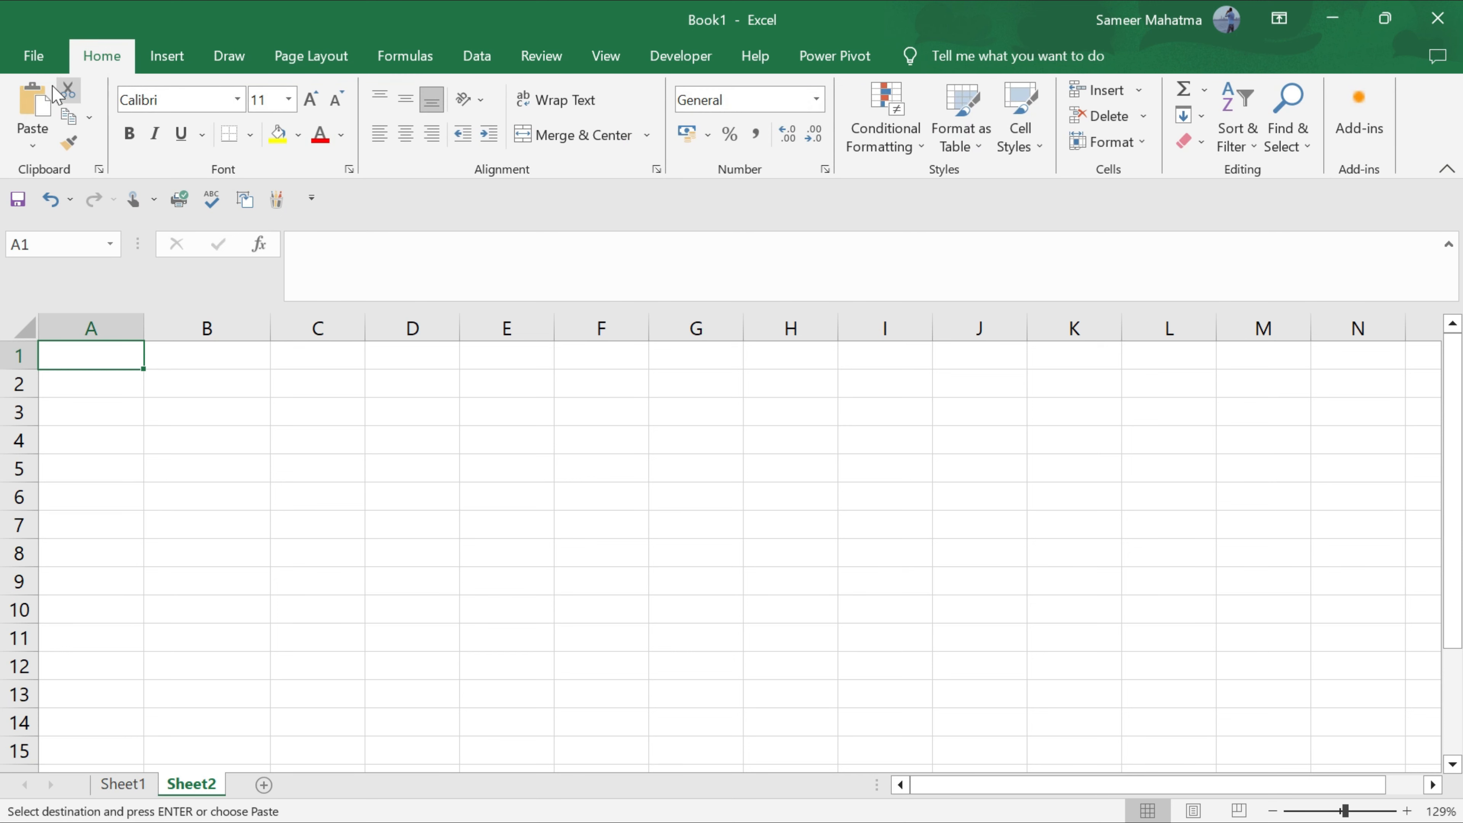
left_click(35, 151)
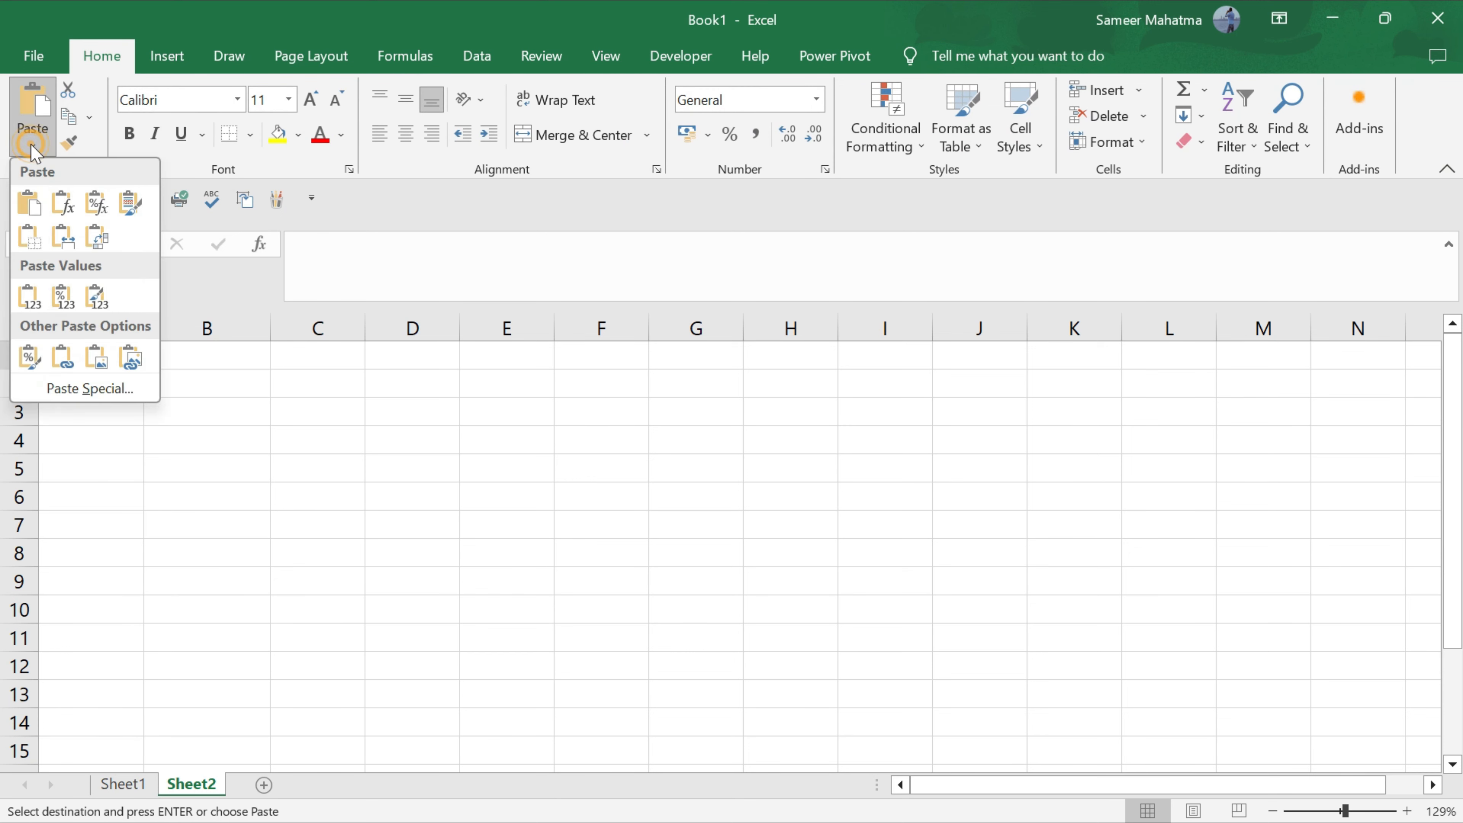
left_click(89, 390)
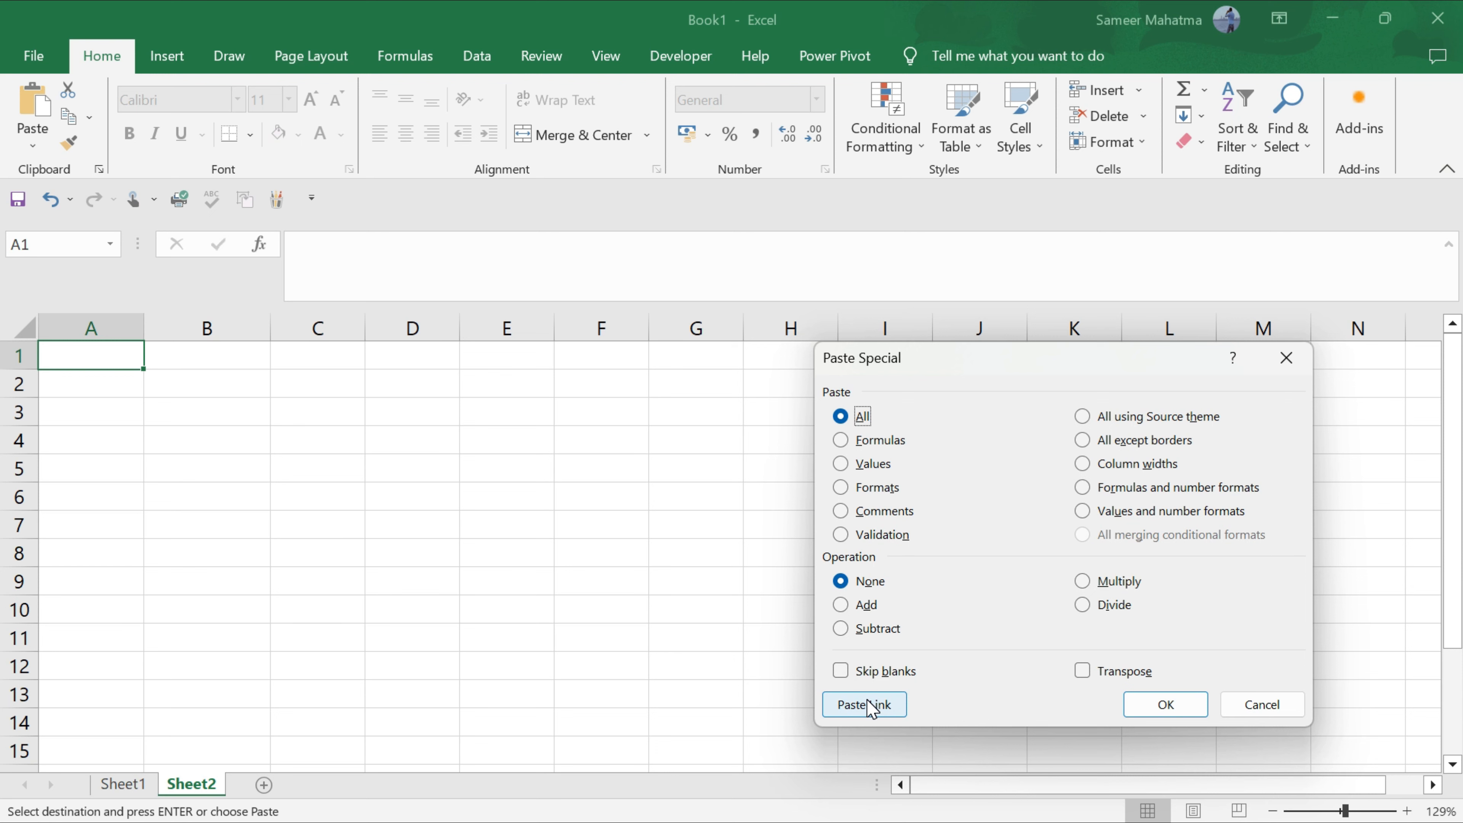
left_click(870, 704)
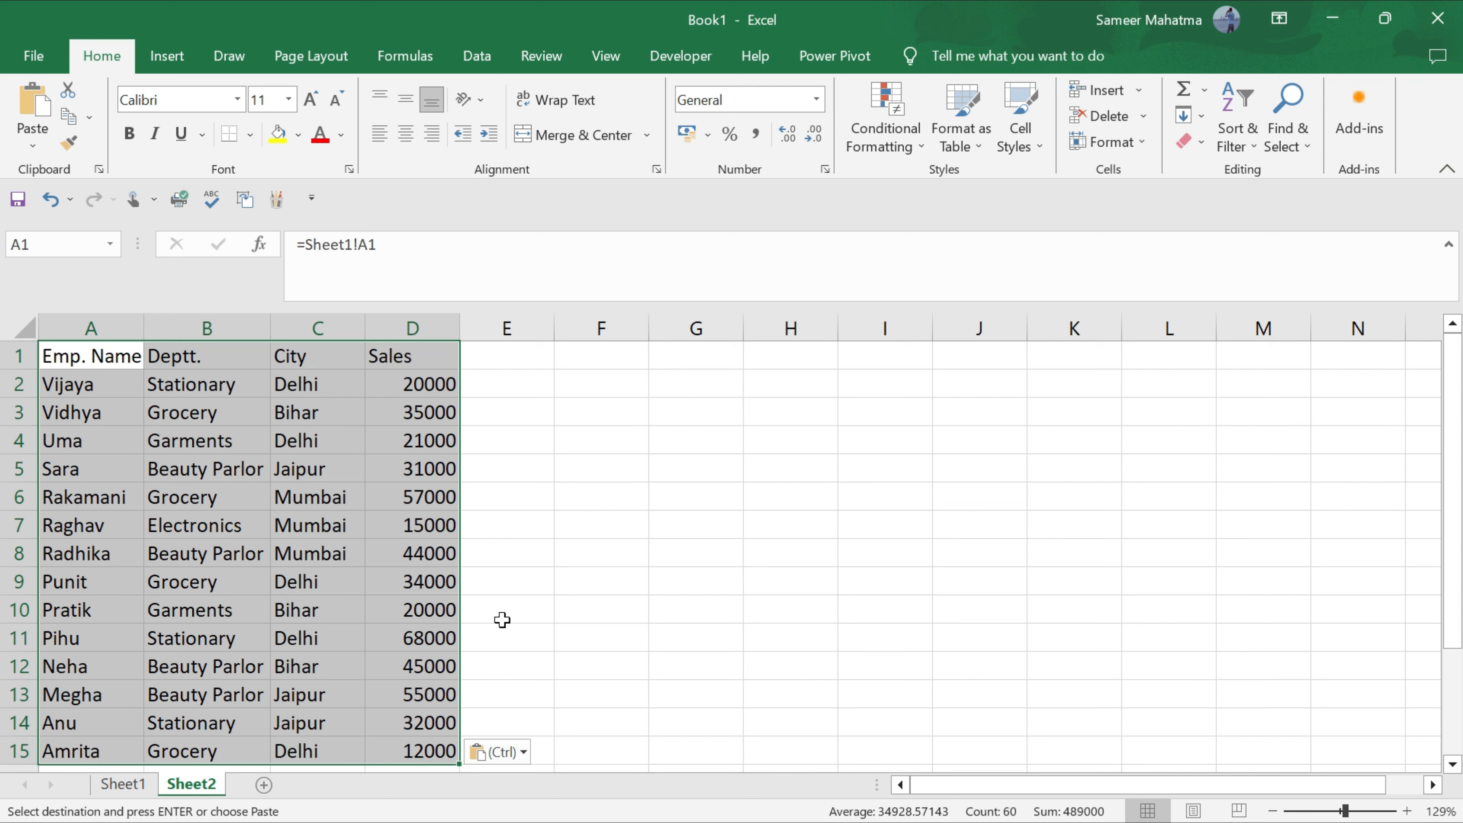
Replace the employee name in cell A5 of Sheet1 with a different name and check the linked table on Sheet2.
left_click(123, 784)
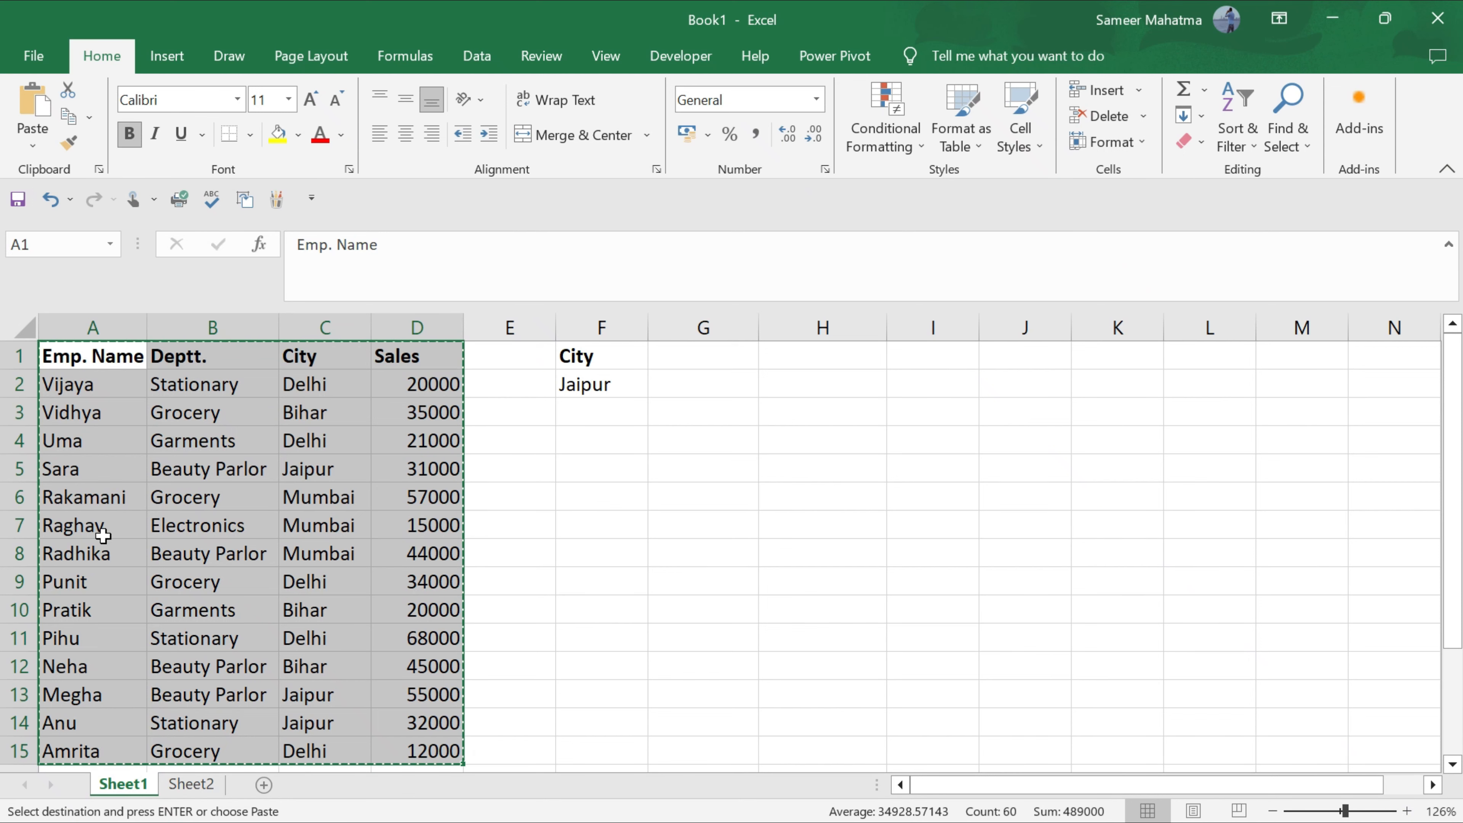
left_click(106, 461)
double_click(105, 461)
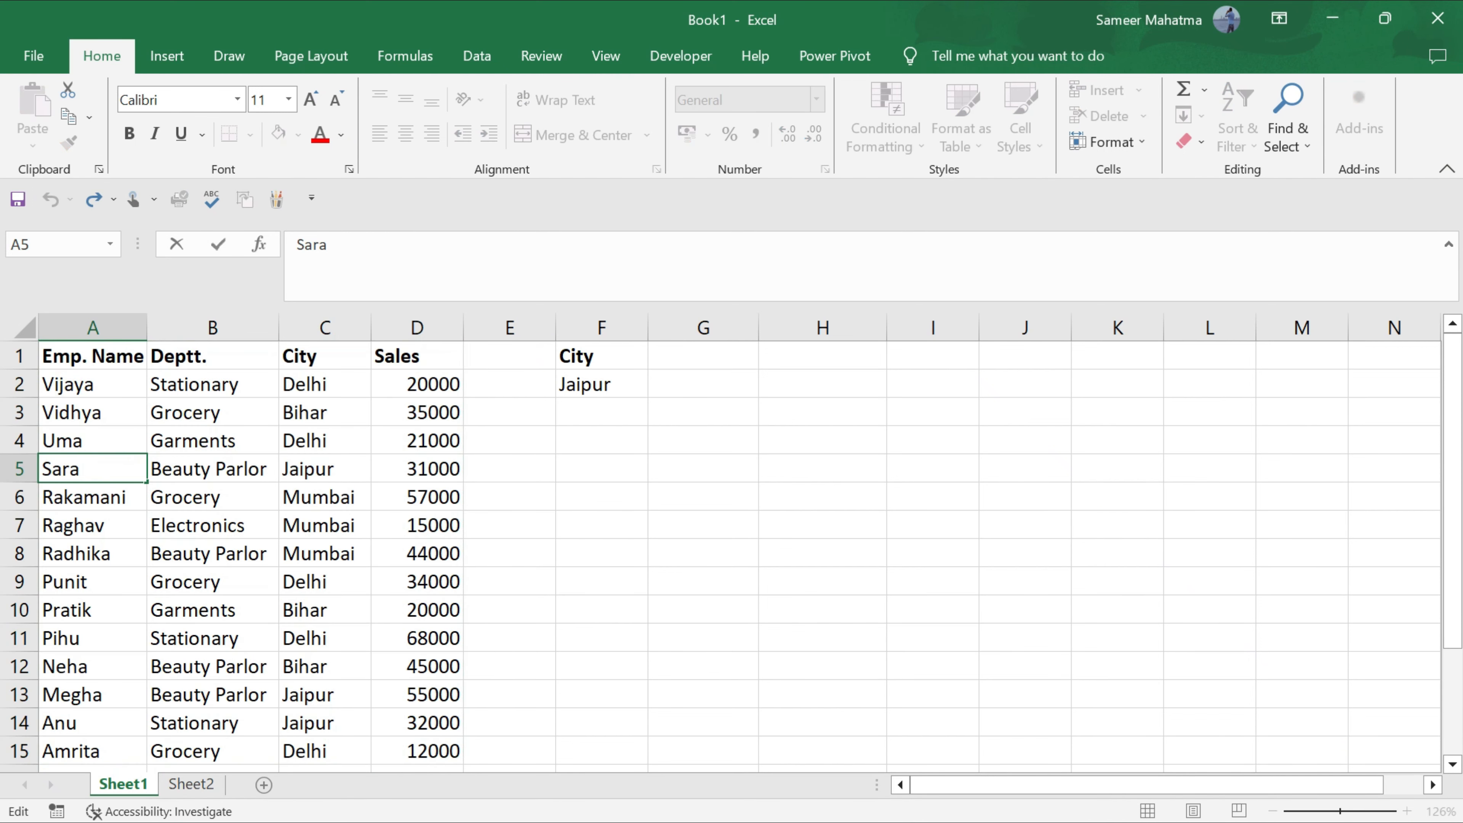
key("BackSpace")
key("BackSpace")
key("BackSpace")
key("BackSpace")
type("Vicky")
key("Return")
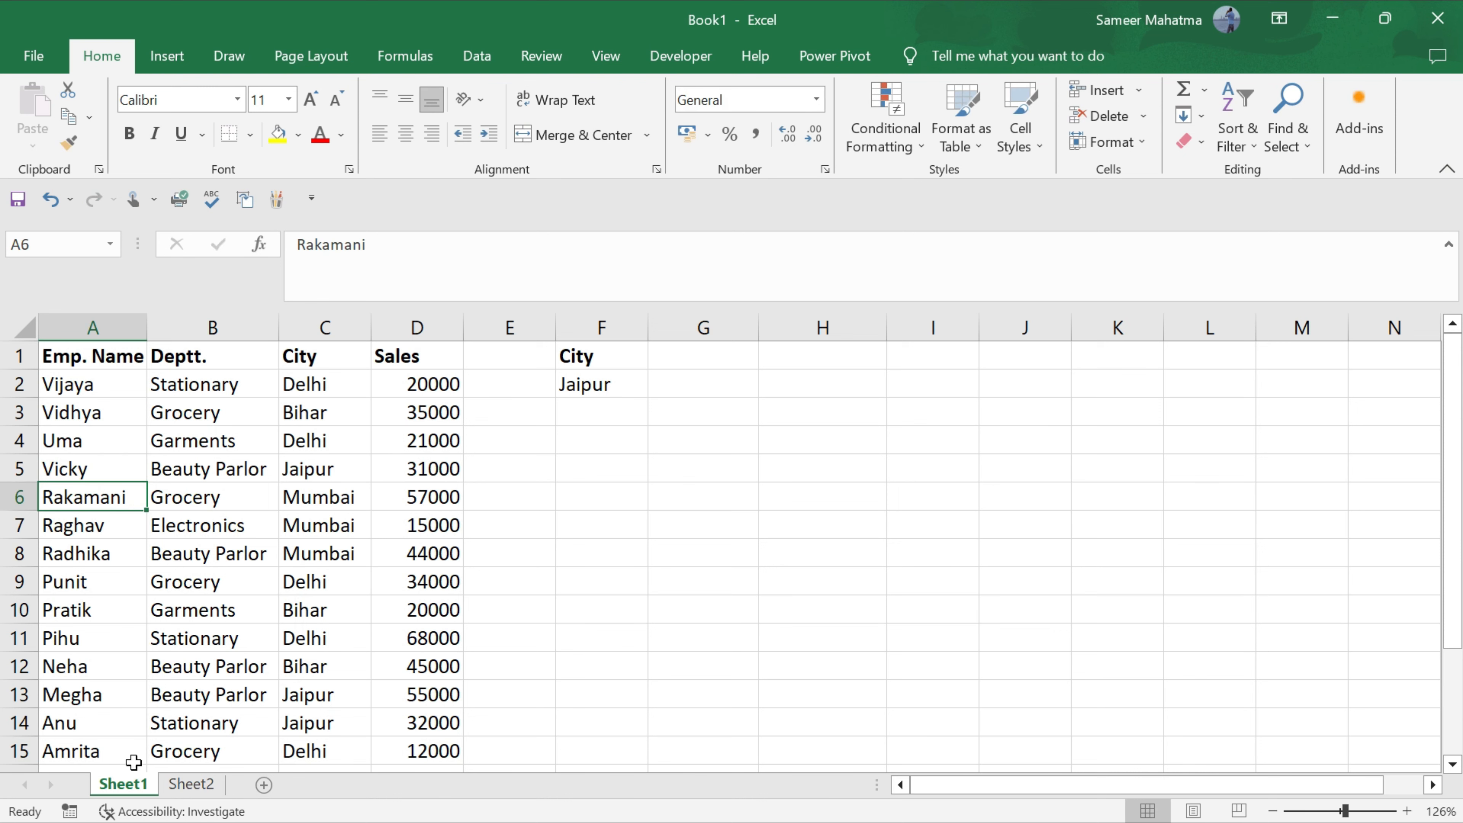
left_click(202, 787)
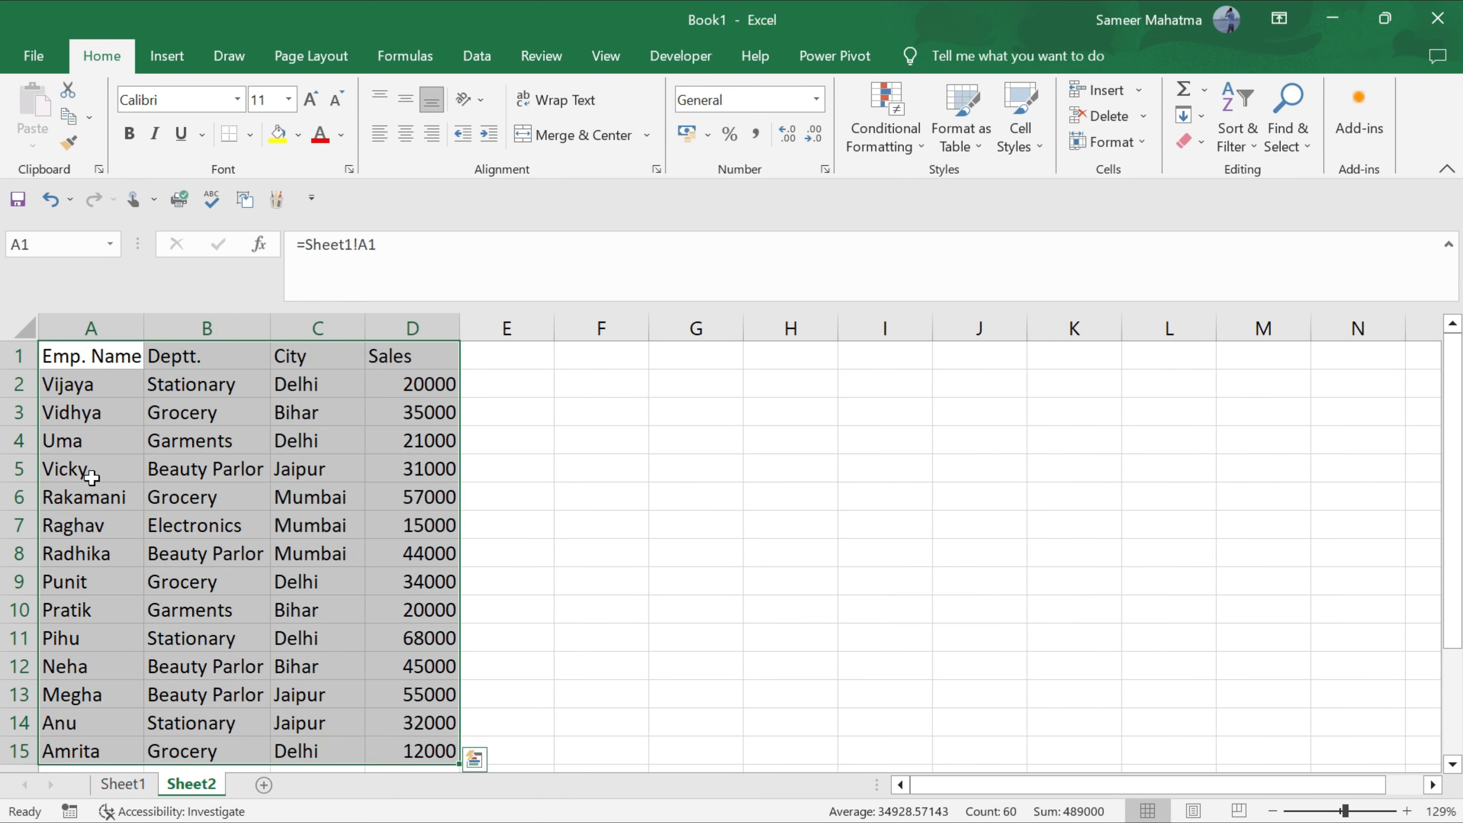
Clear the employee name in cell A11 of Sheet1 and check the linked cell on Sheet2.
left_click(122, 783)
left_click(83, 646)
key("BackSpace")
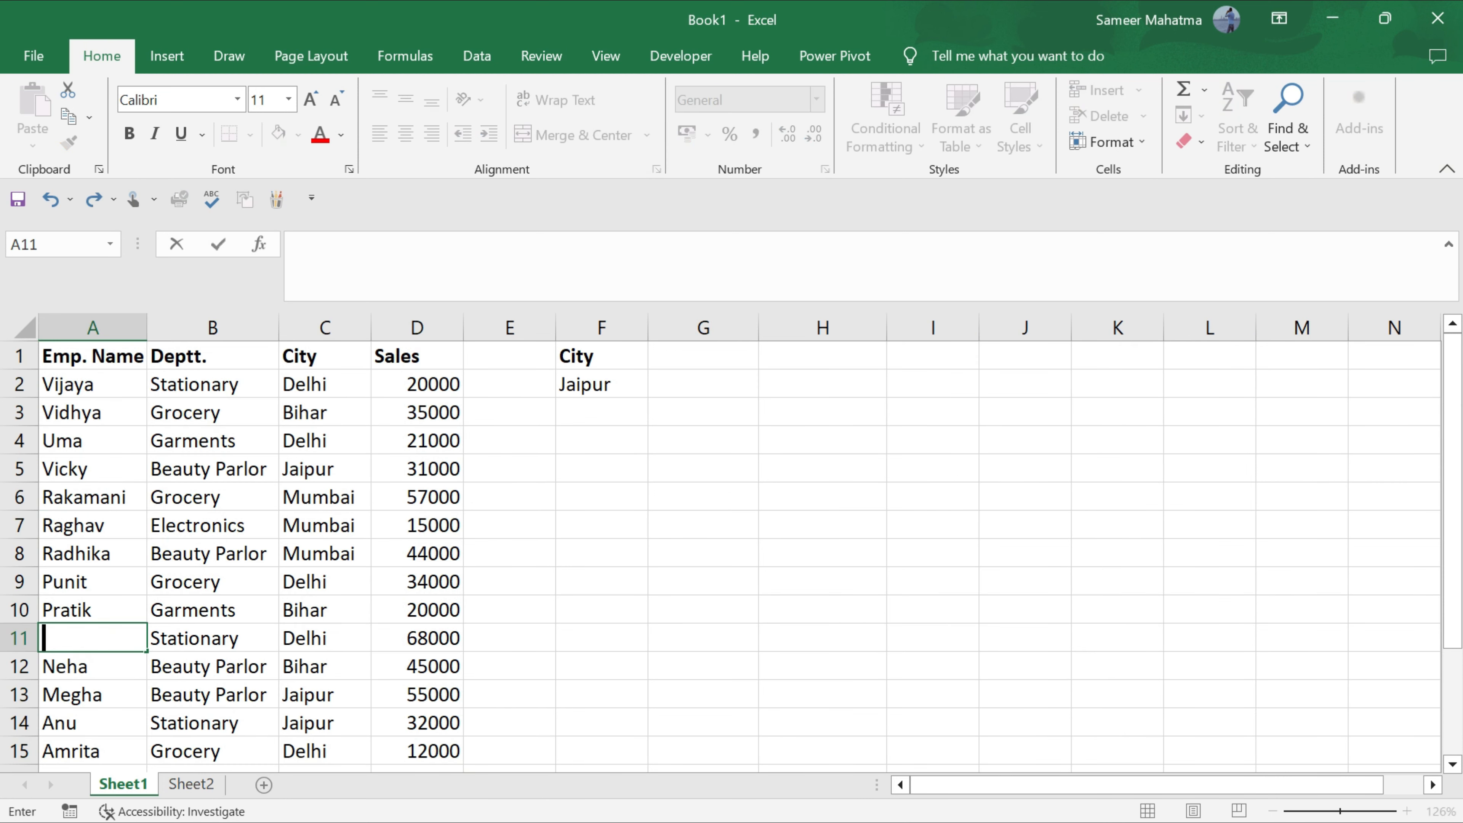
key("Return")
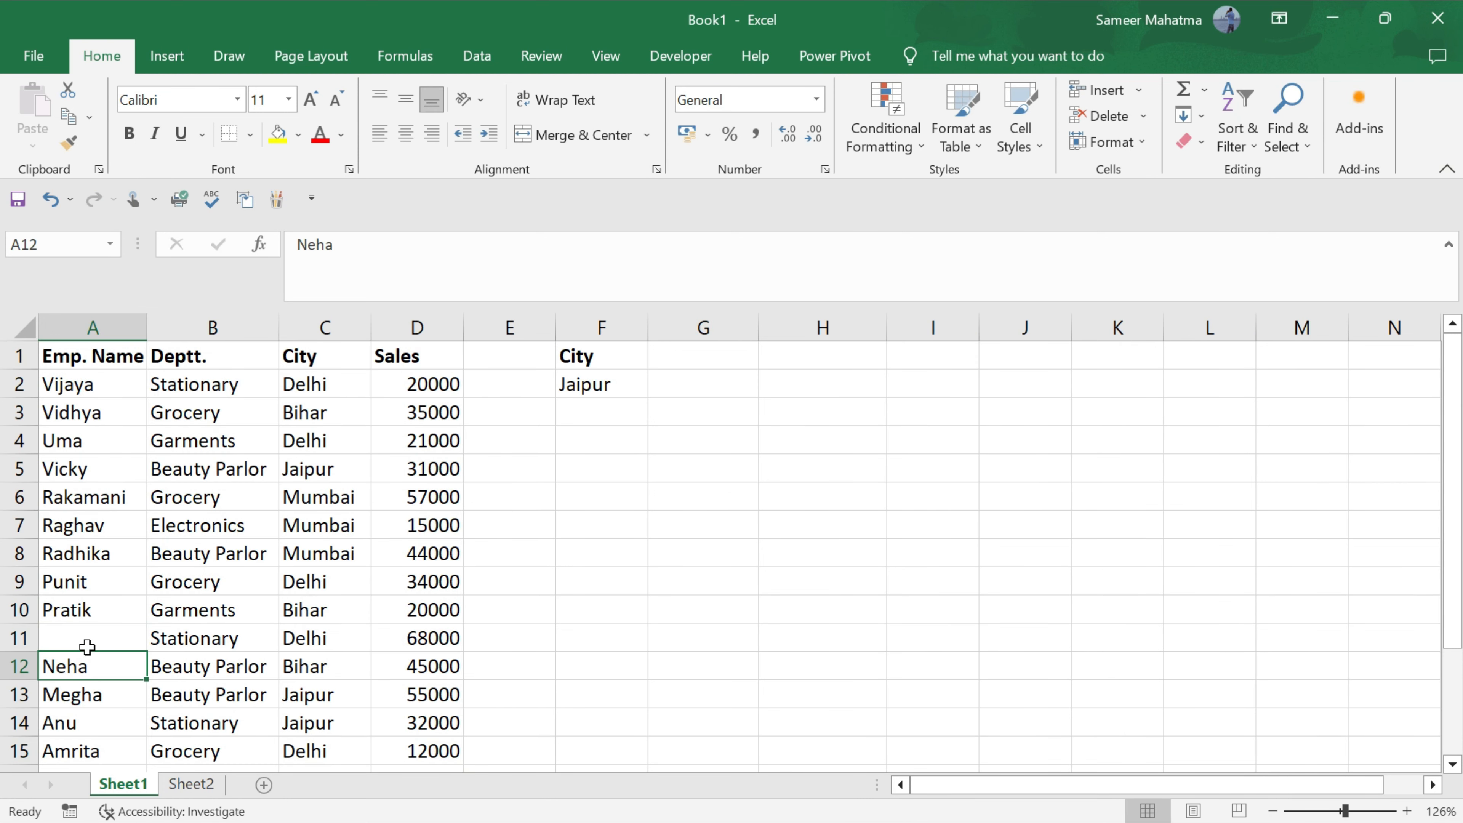
left_click(192, 783)
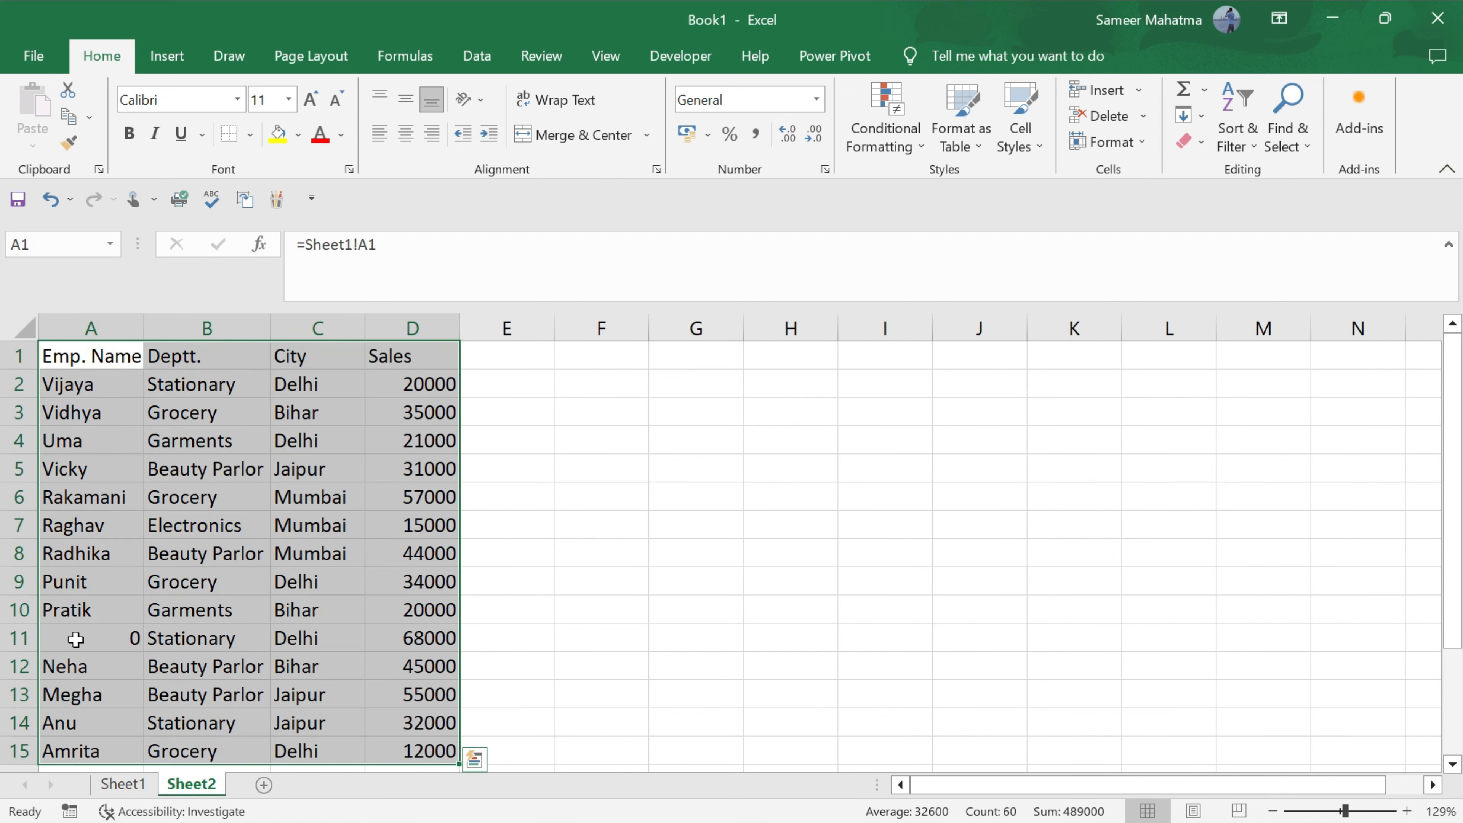
Re-enter the original employee name in cell A11 of Sheet1 and view the linked table on Sheet2.
left_click(123, 784)
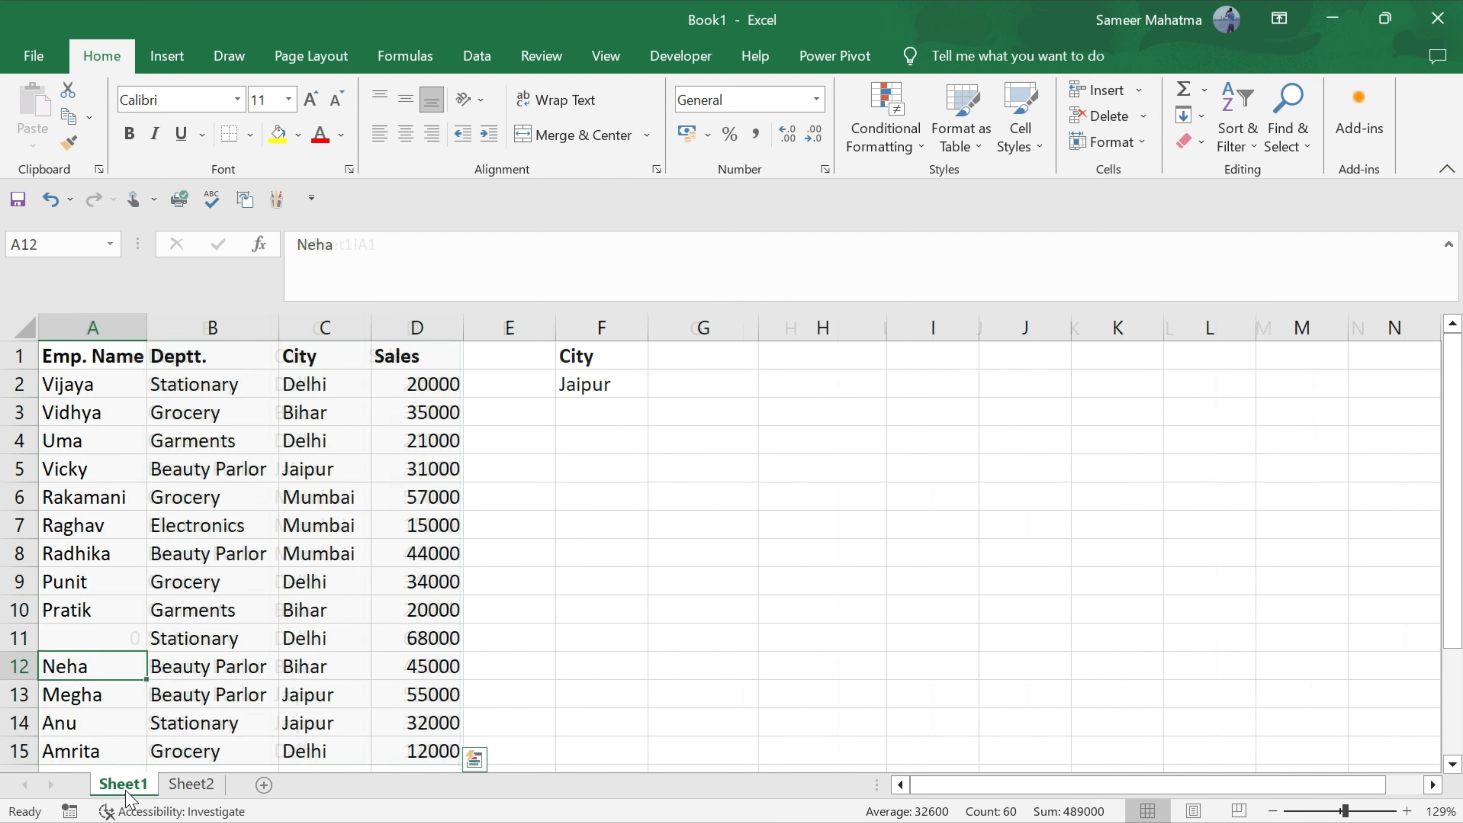
left_click(90, 634)
type("Pihu")
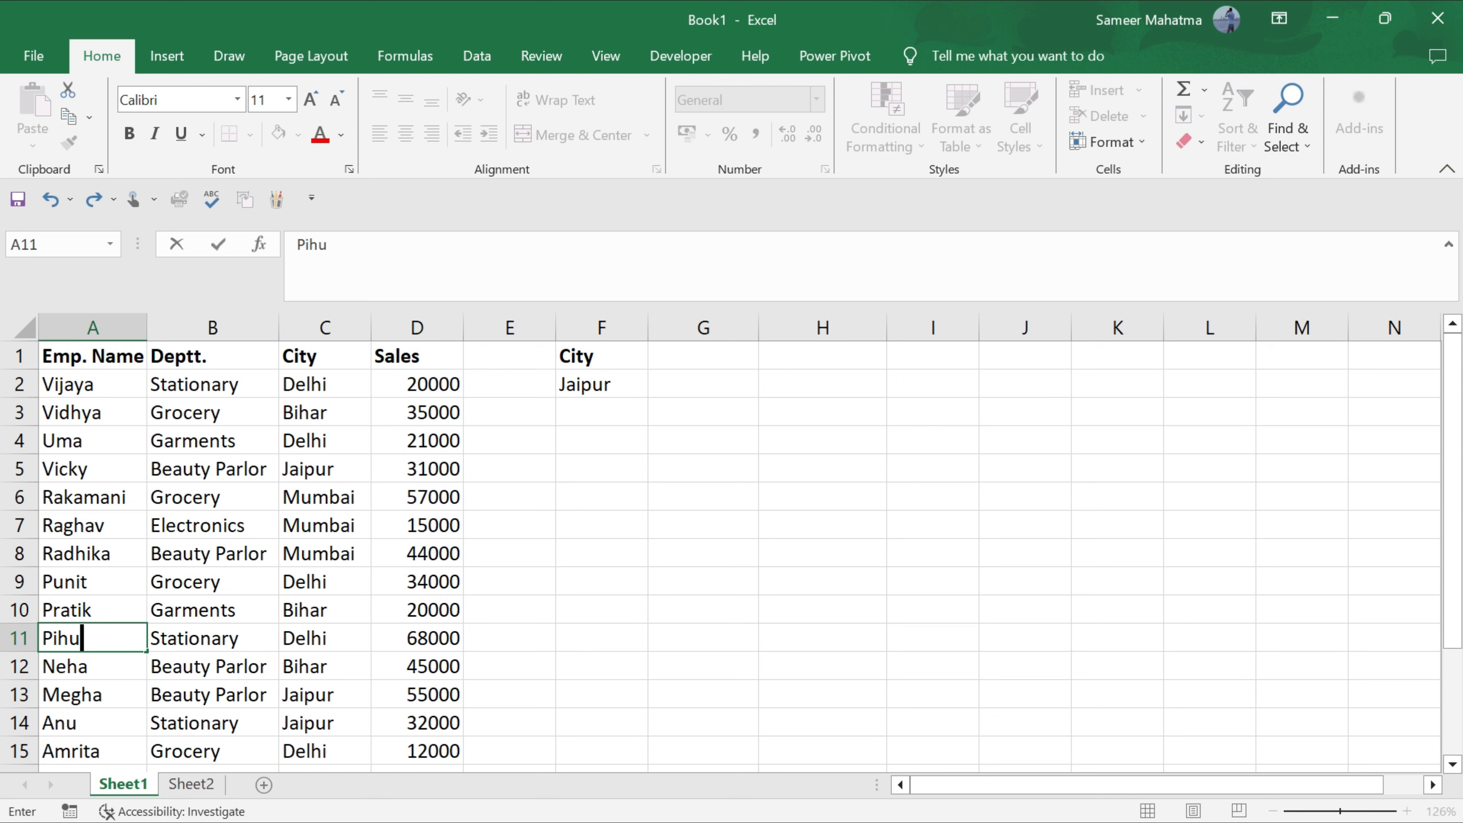
key("Return")
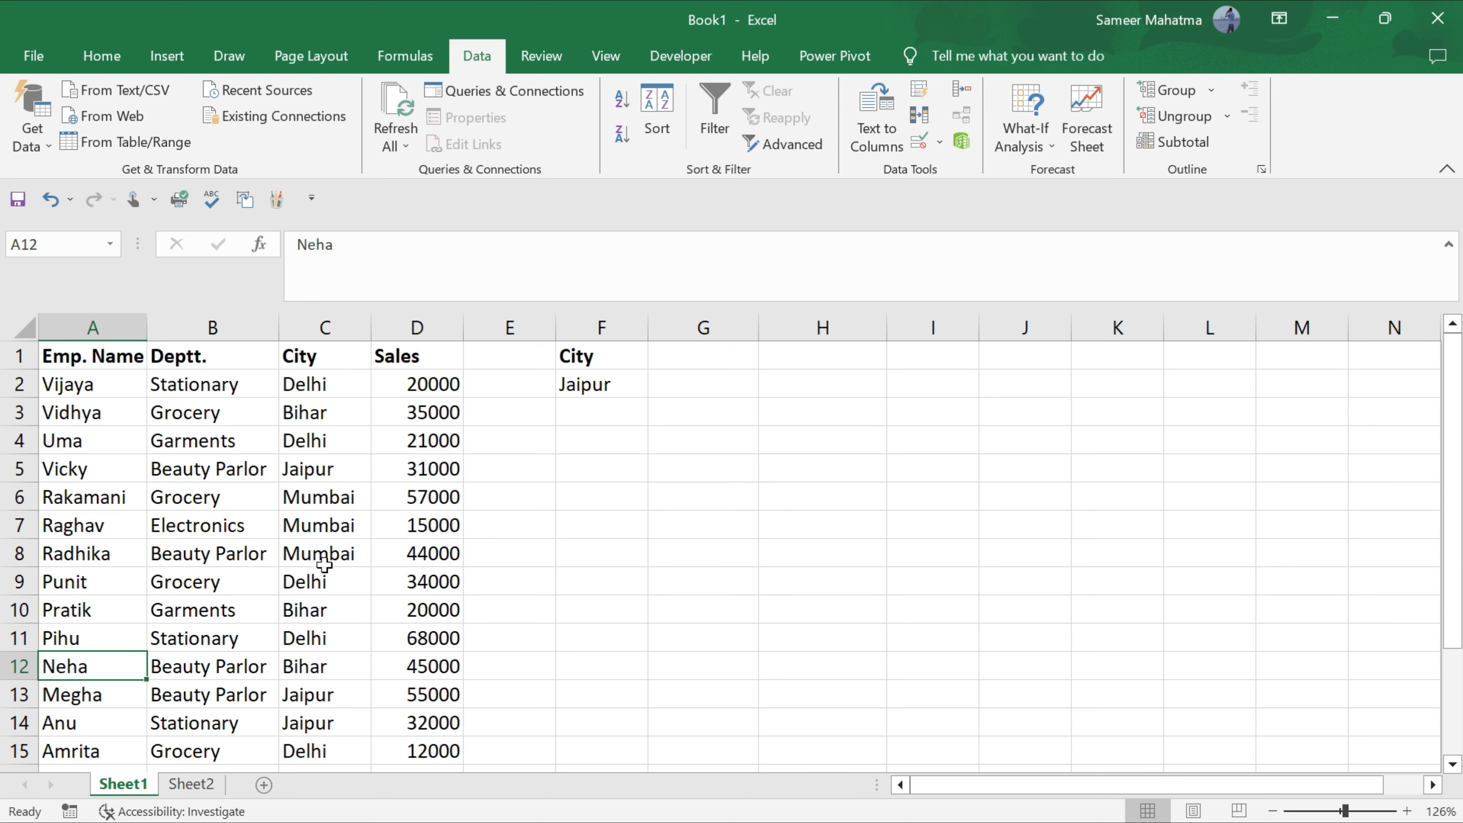
left_click(190, 784)
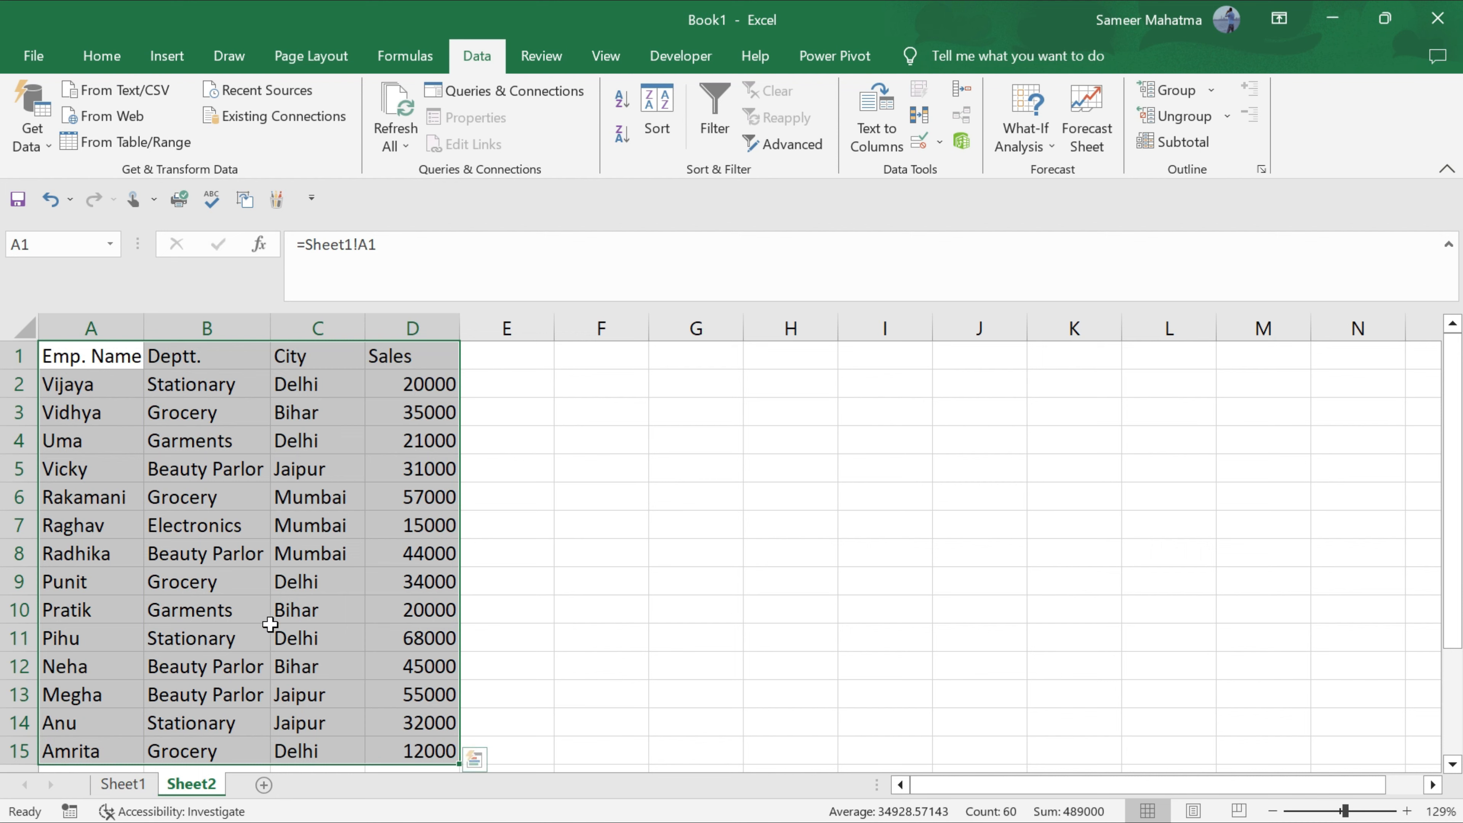
Add filters to the header row A1:D1 of the employee table on Sheet1.
left_click(122, 783)
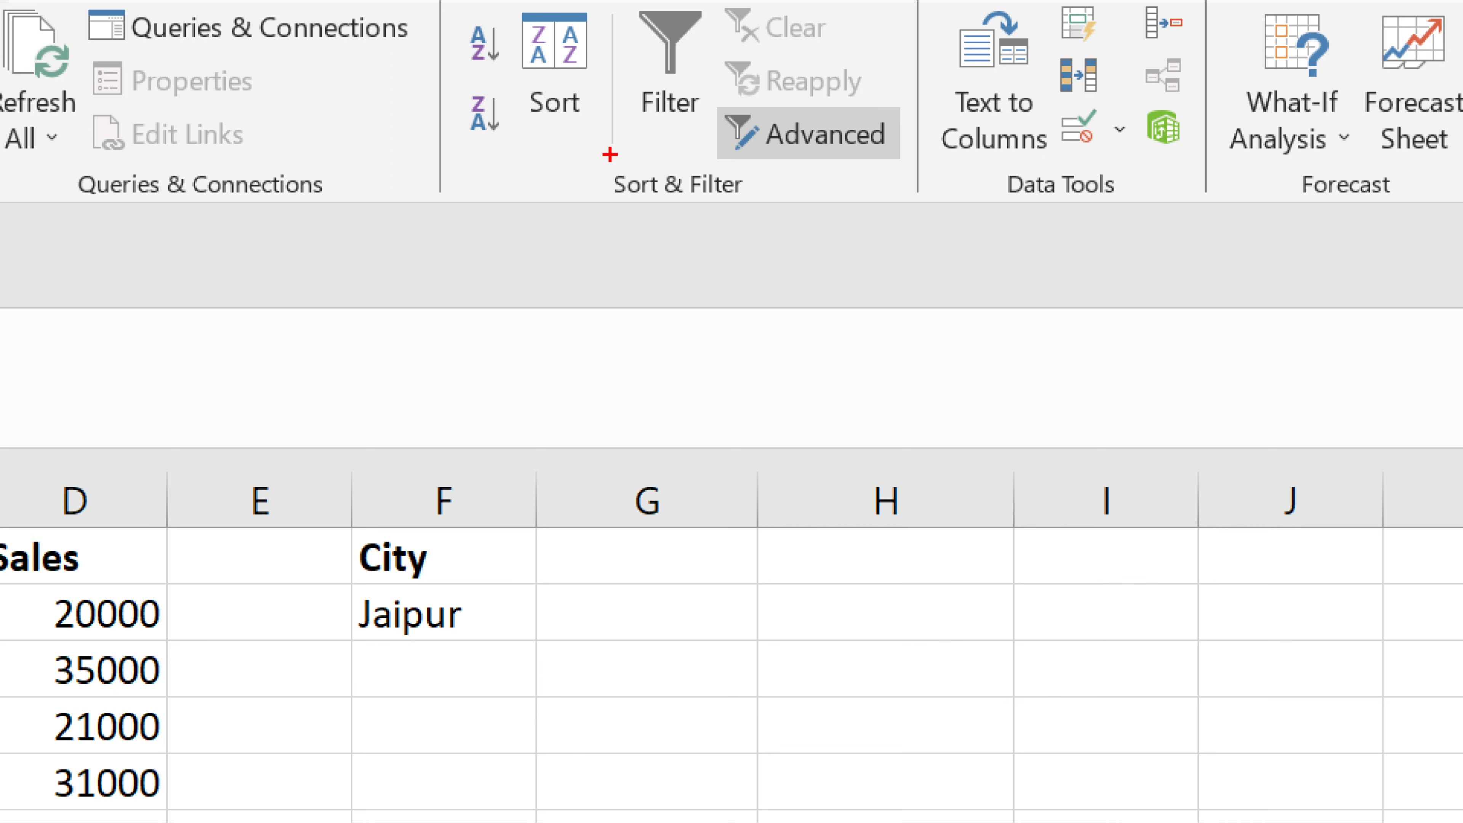
left_click_drag(609, 155, 766, 204)
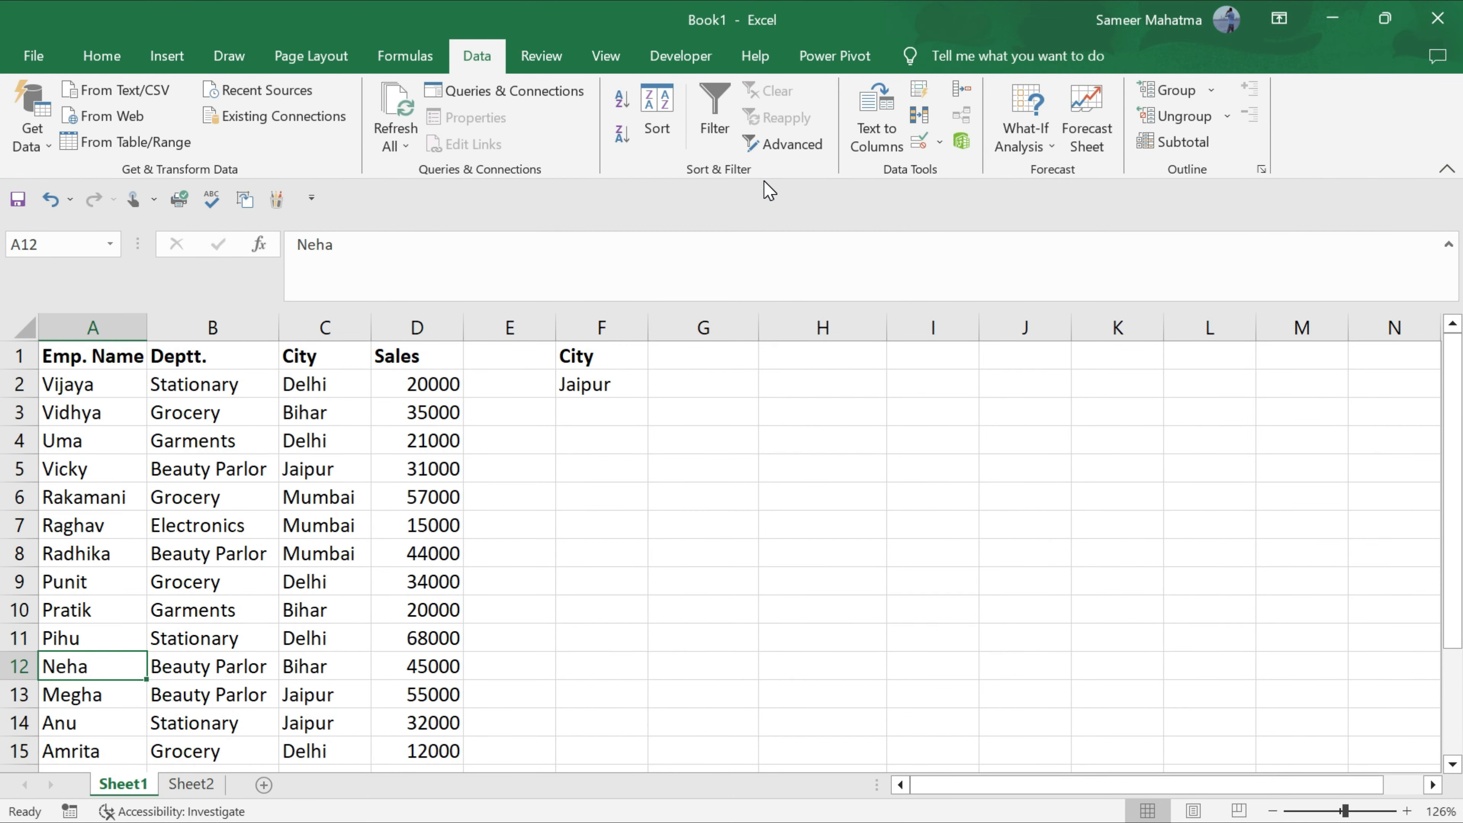
left_click_drag(113, 356, 397, 357)
left_click(701, 128)
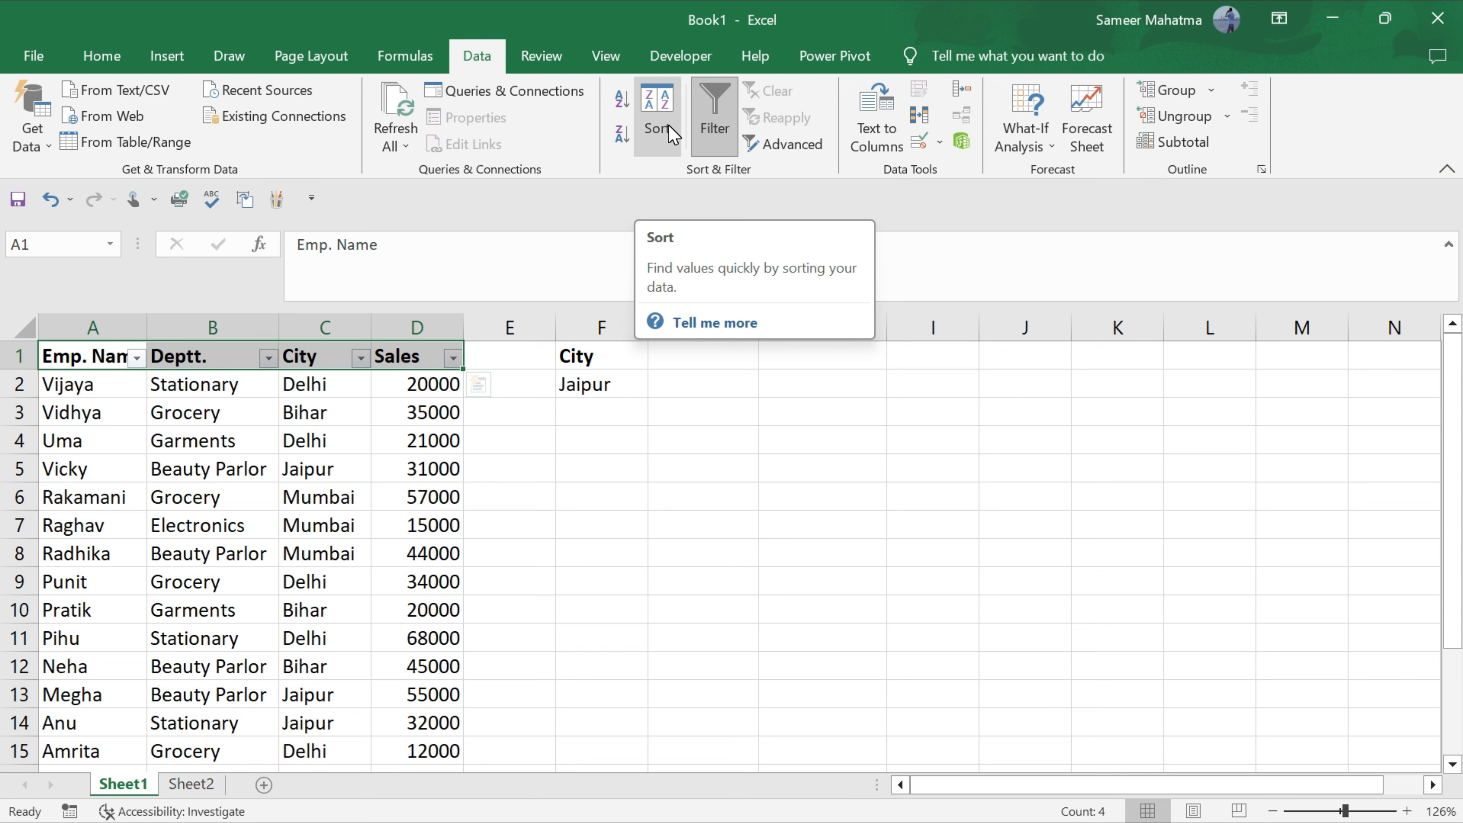
Sort the expanded table on Sheet1 by the Sales column's cell values, from Largest to Smallest.
left_click(668, 124)
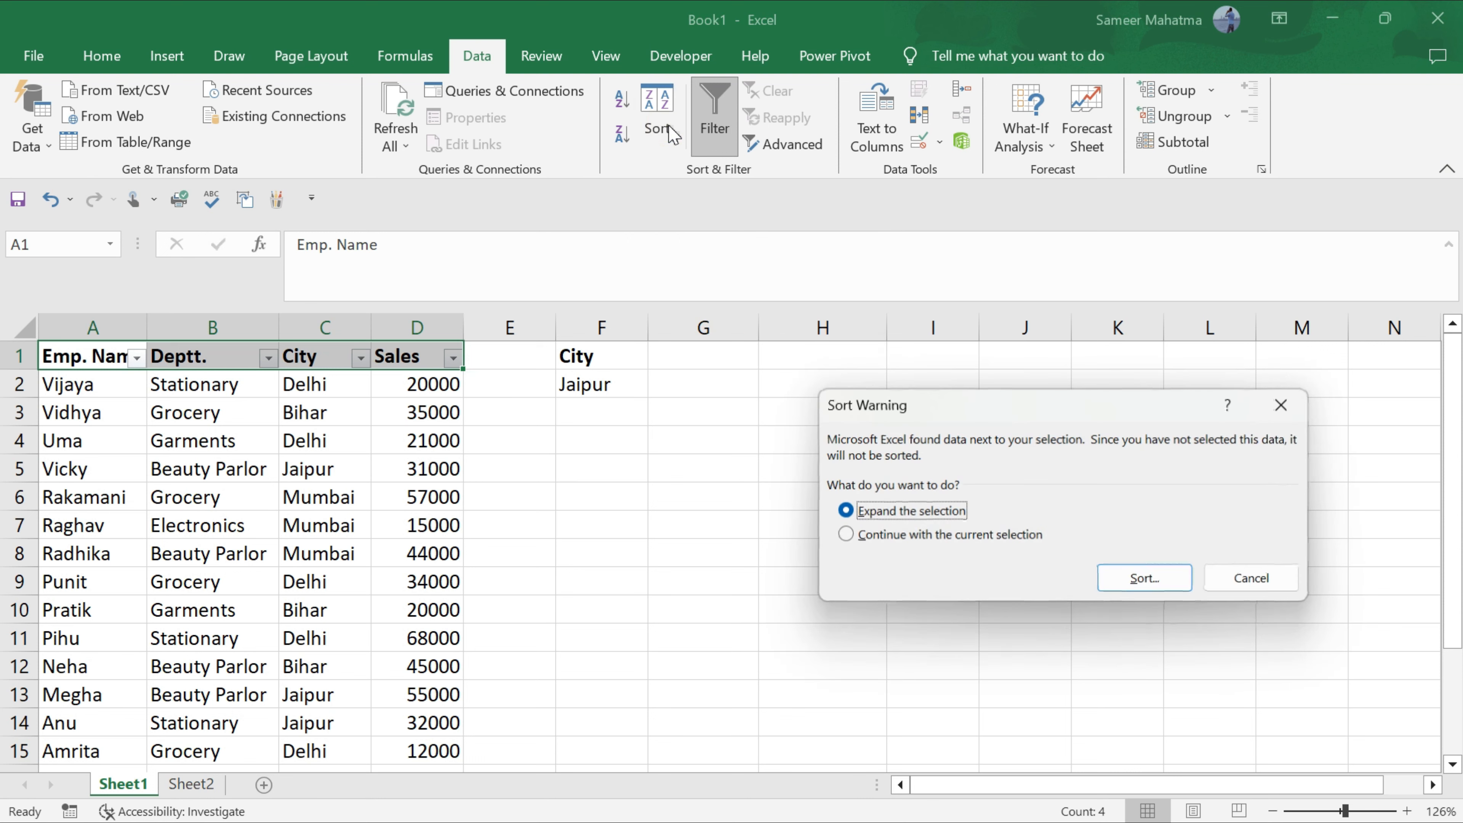
left_click(1156, 582)
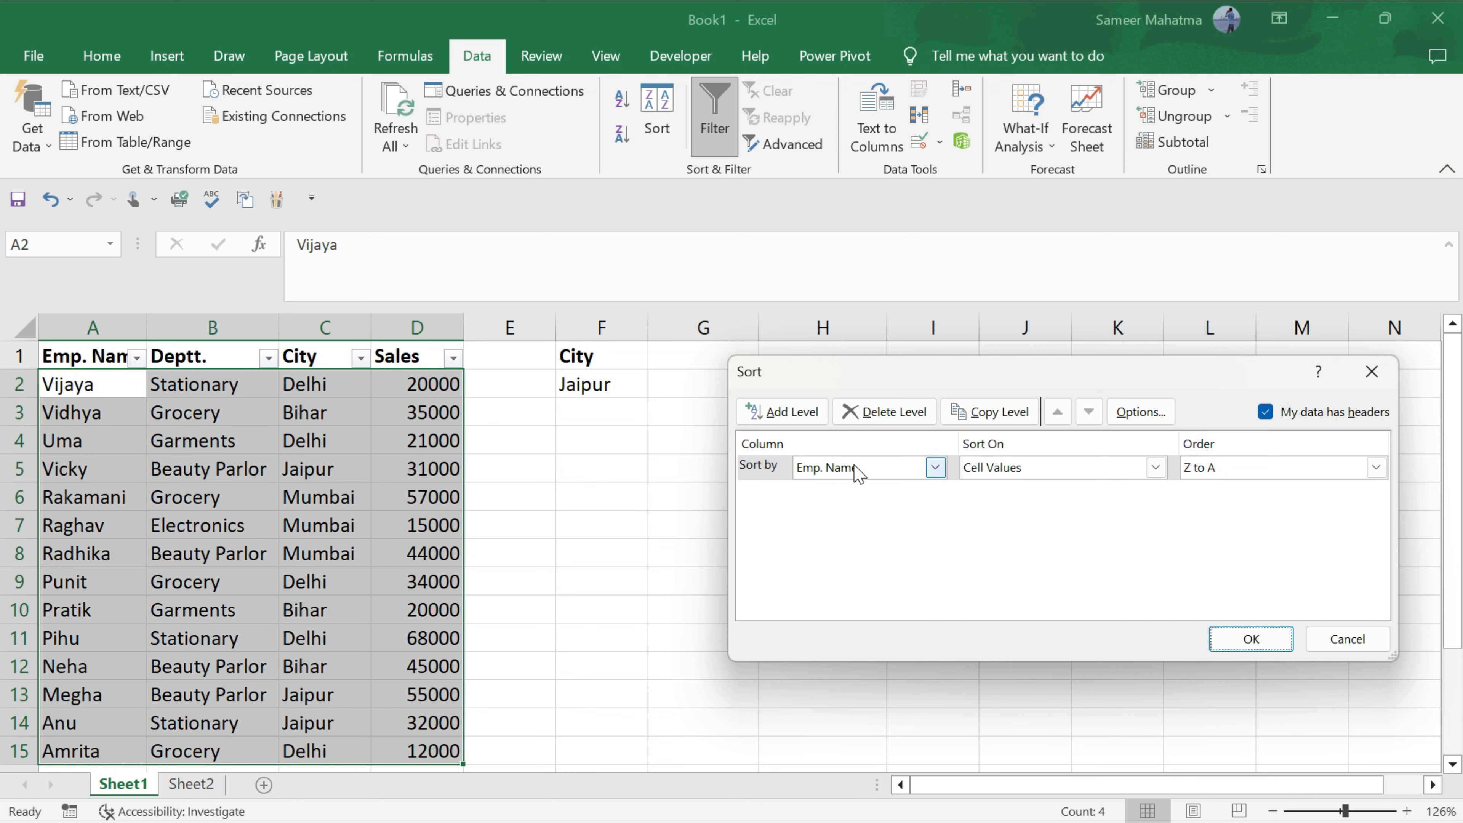
left_click(938, 469)
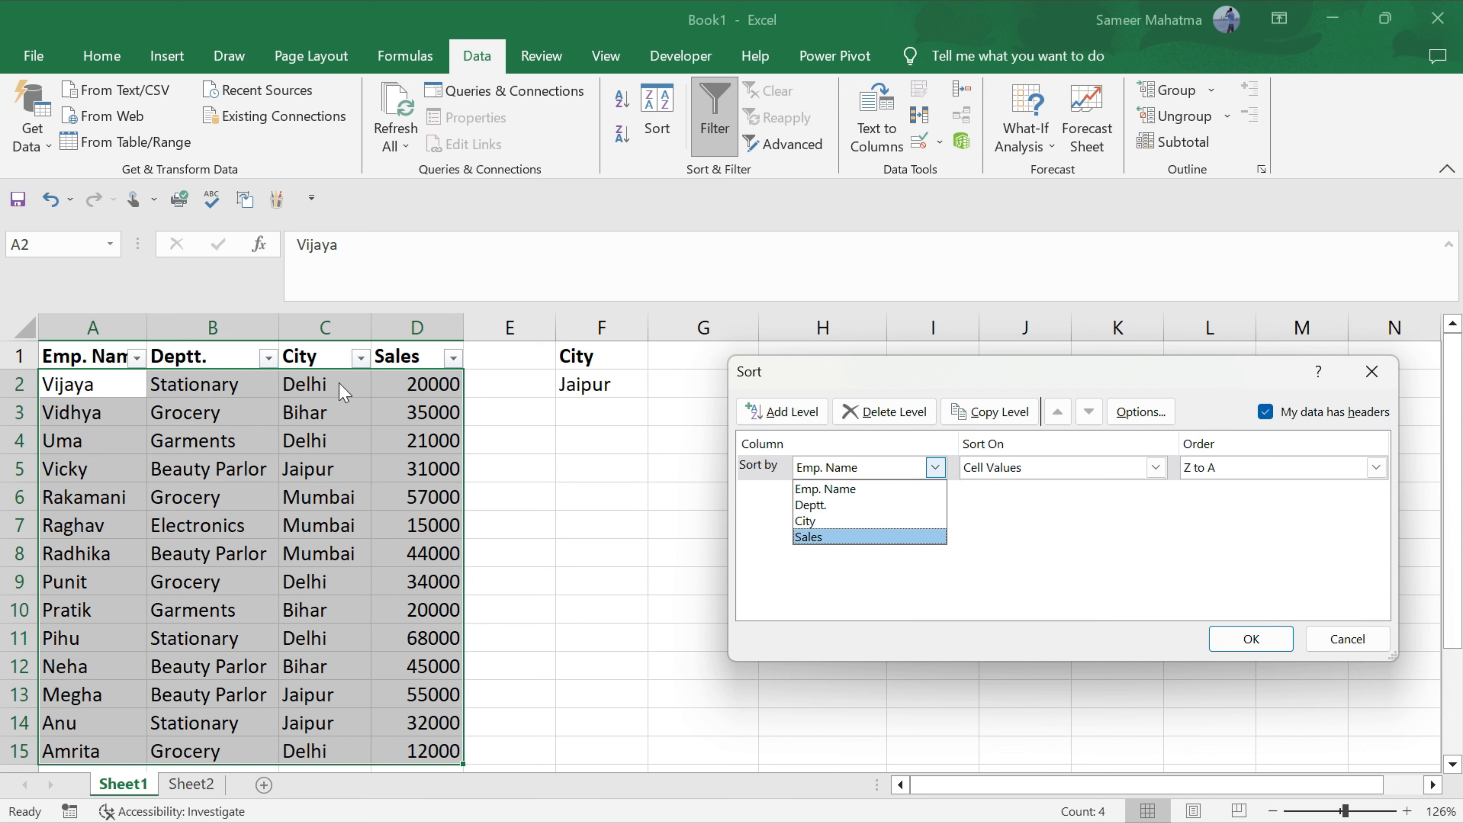
left_click(406, 354)
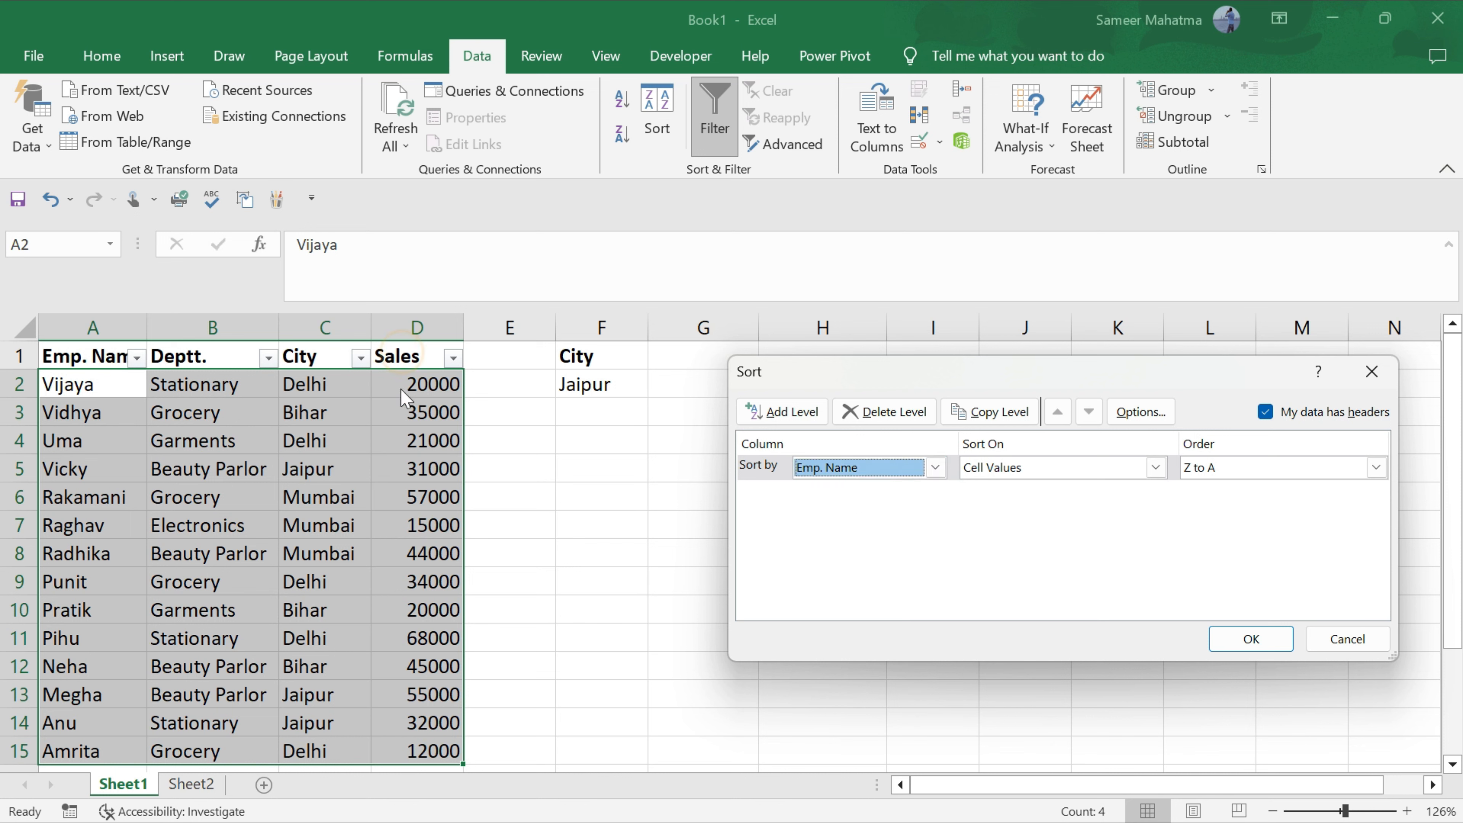
left_click(495, 434)
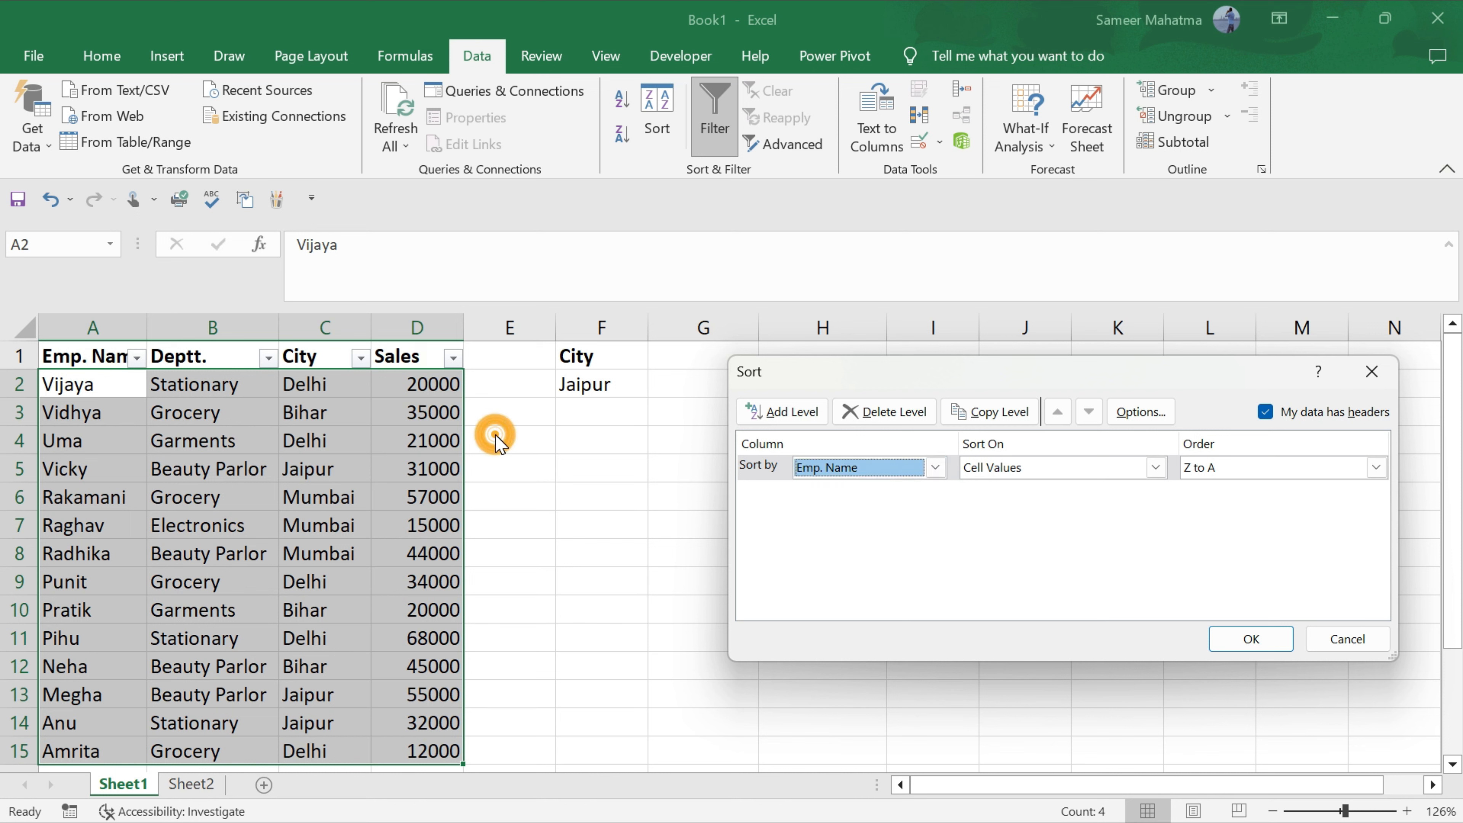
left_click(935, 468)
left_click(847, 546)
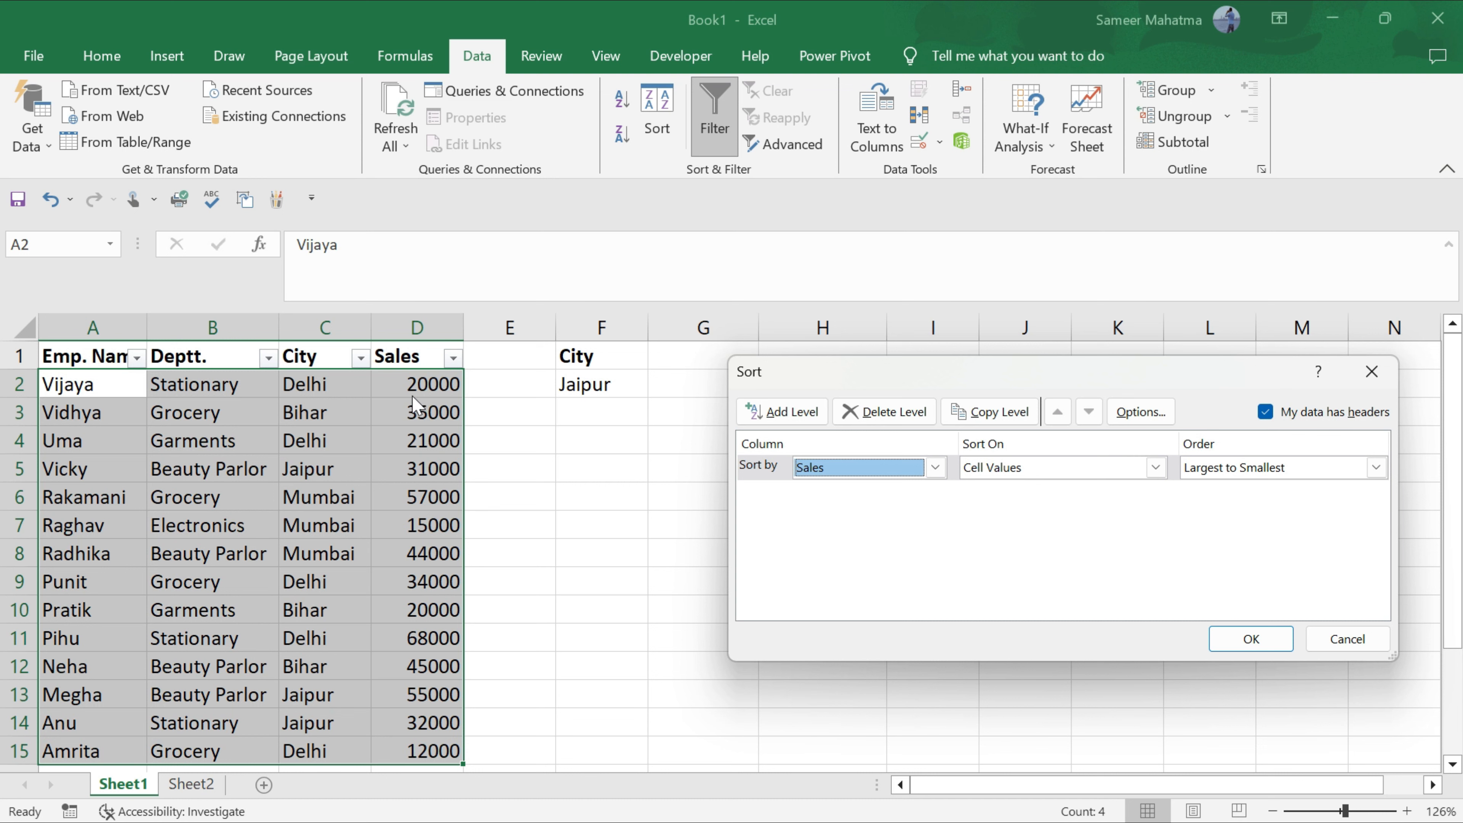
left_click(1375, 473)
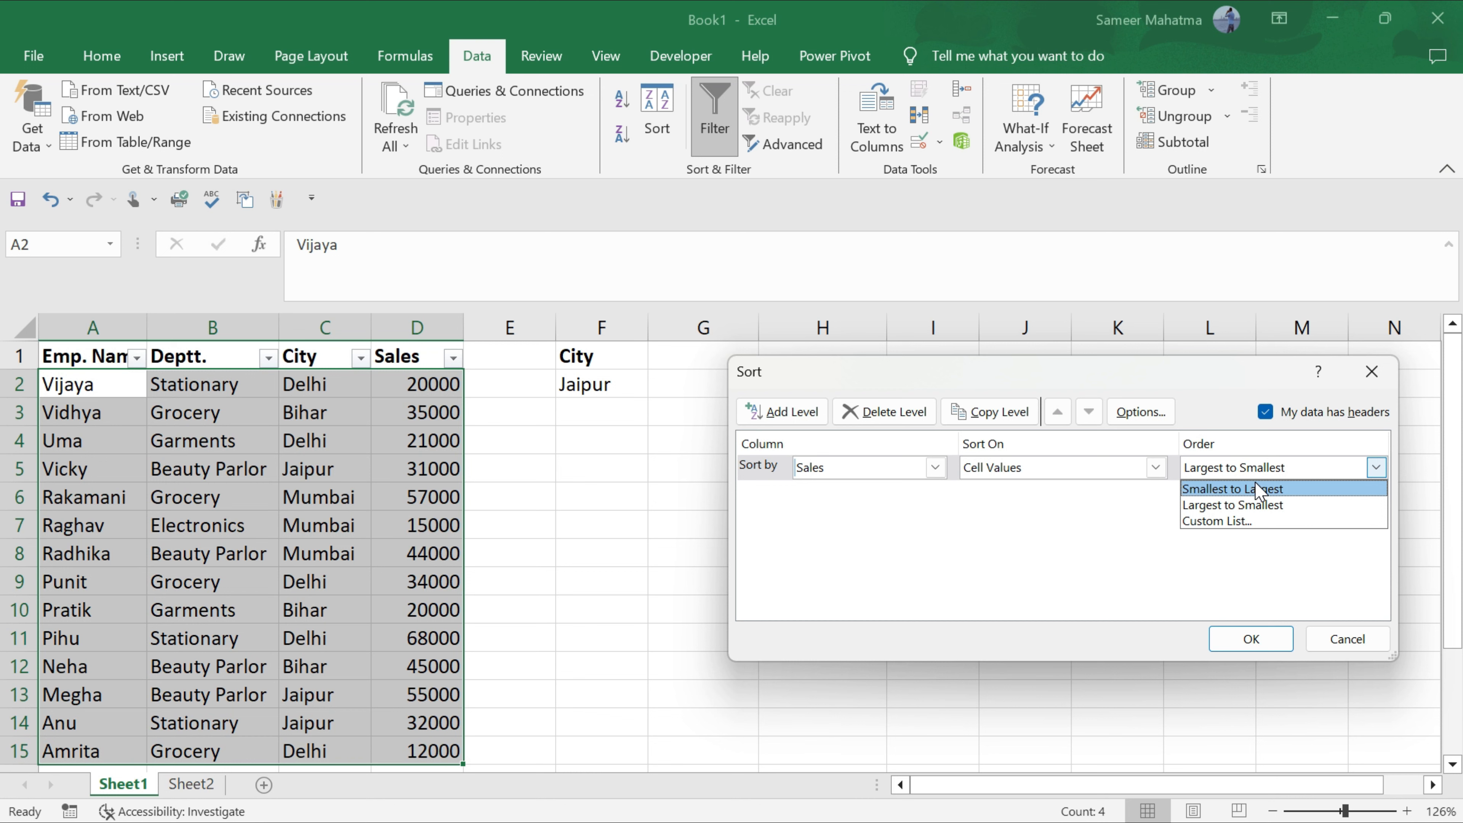
left_click(1257, 504)
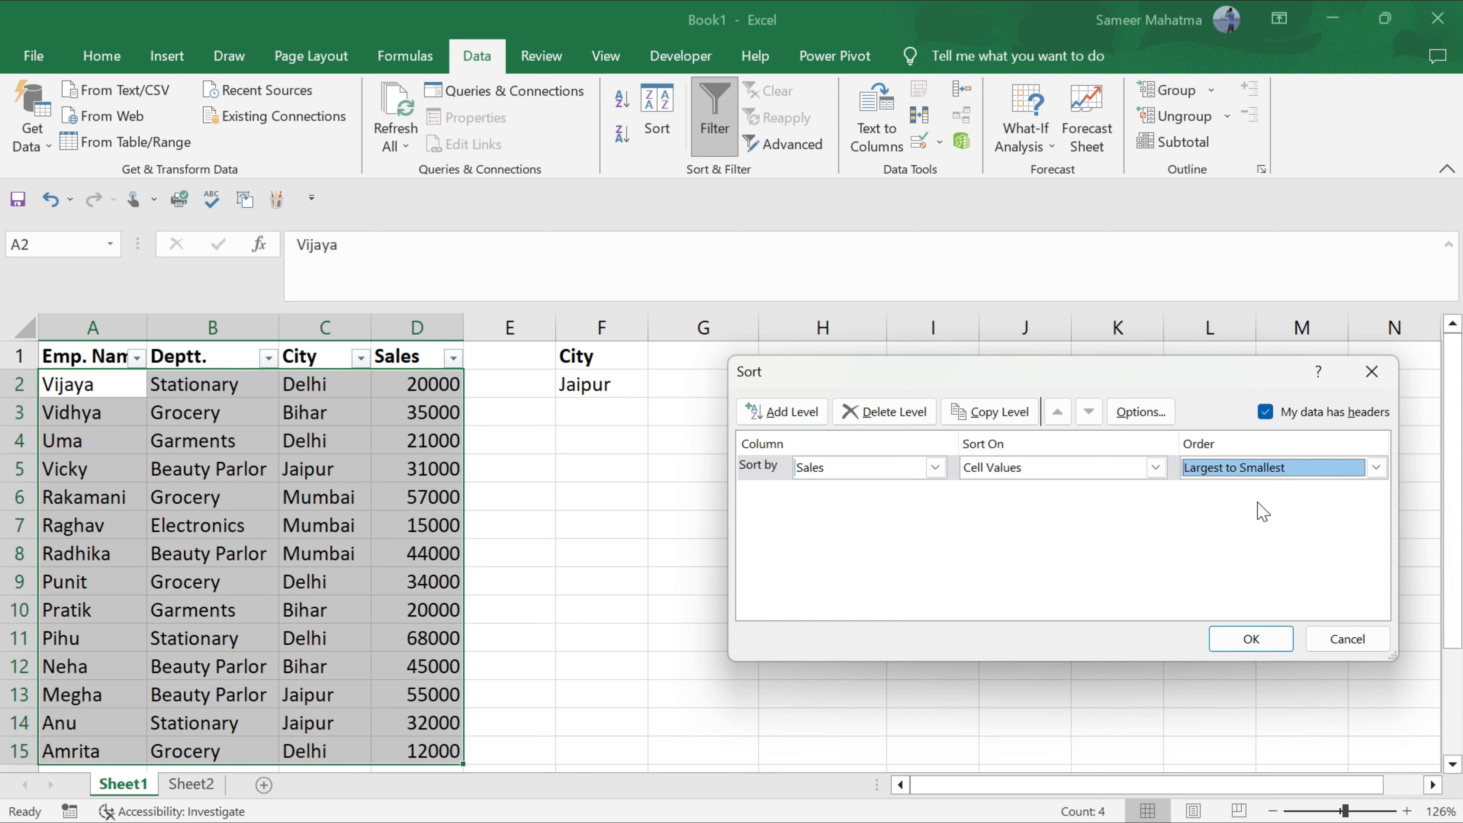
left_click(1252, 638)
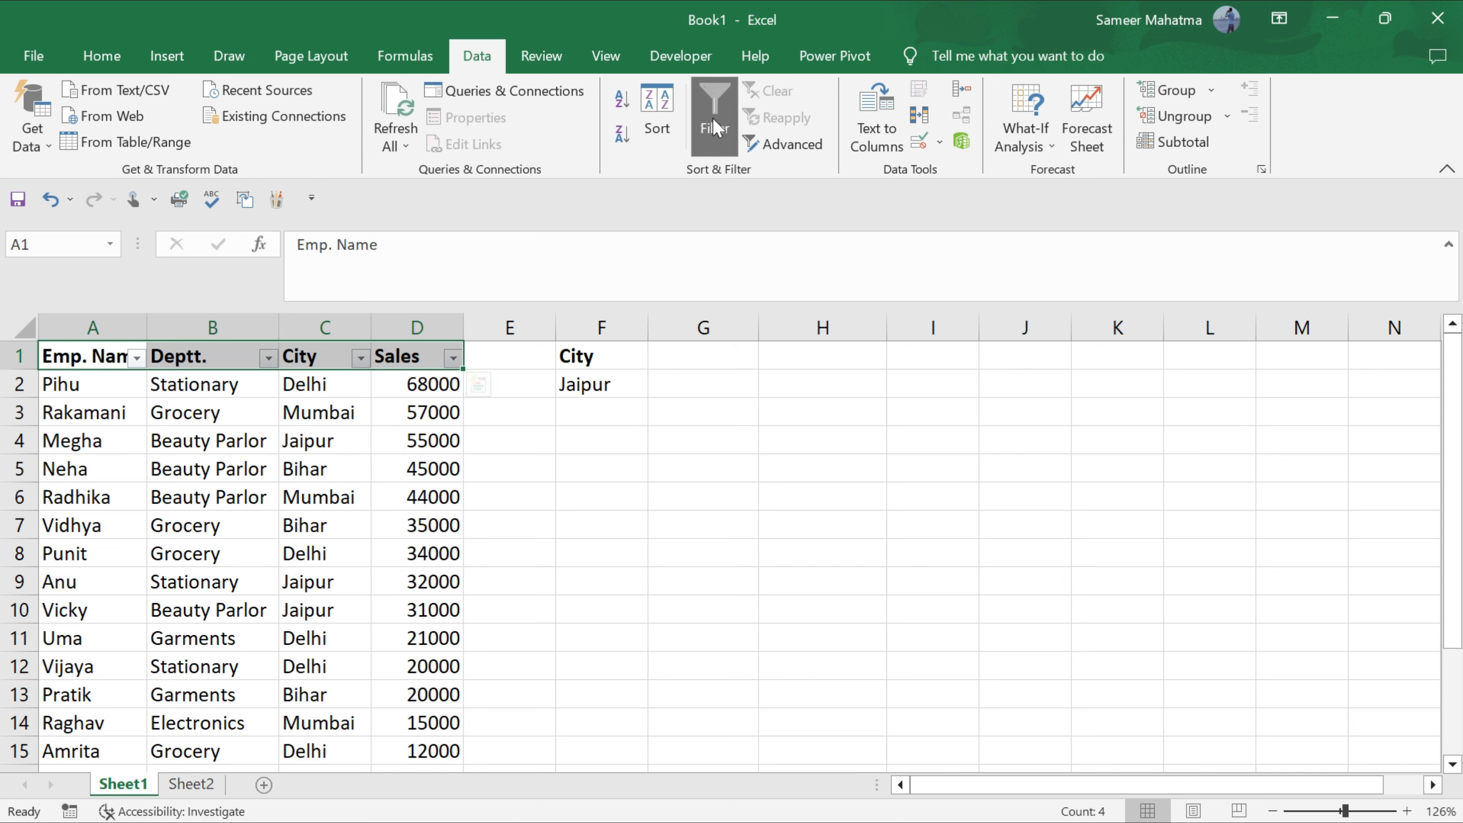
Sort the expanded employee table by Emp. Name on Cell Values, in Z to A order.
left_click(670, 135)
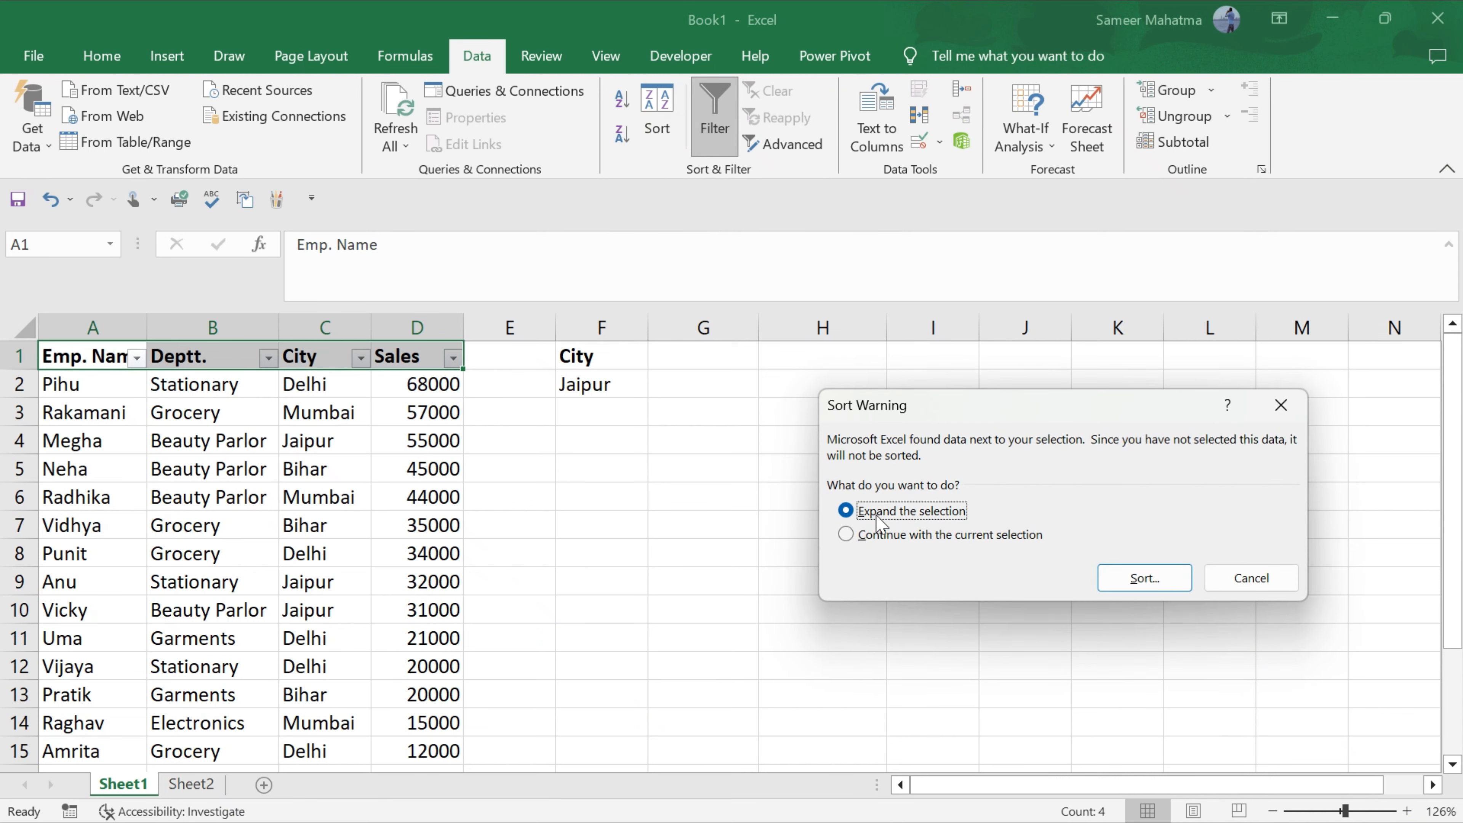
left_click(1109, 579)
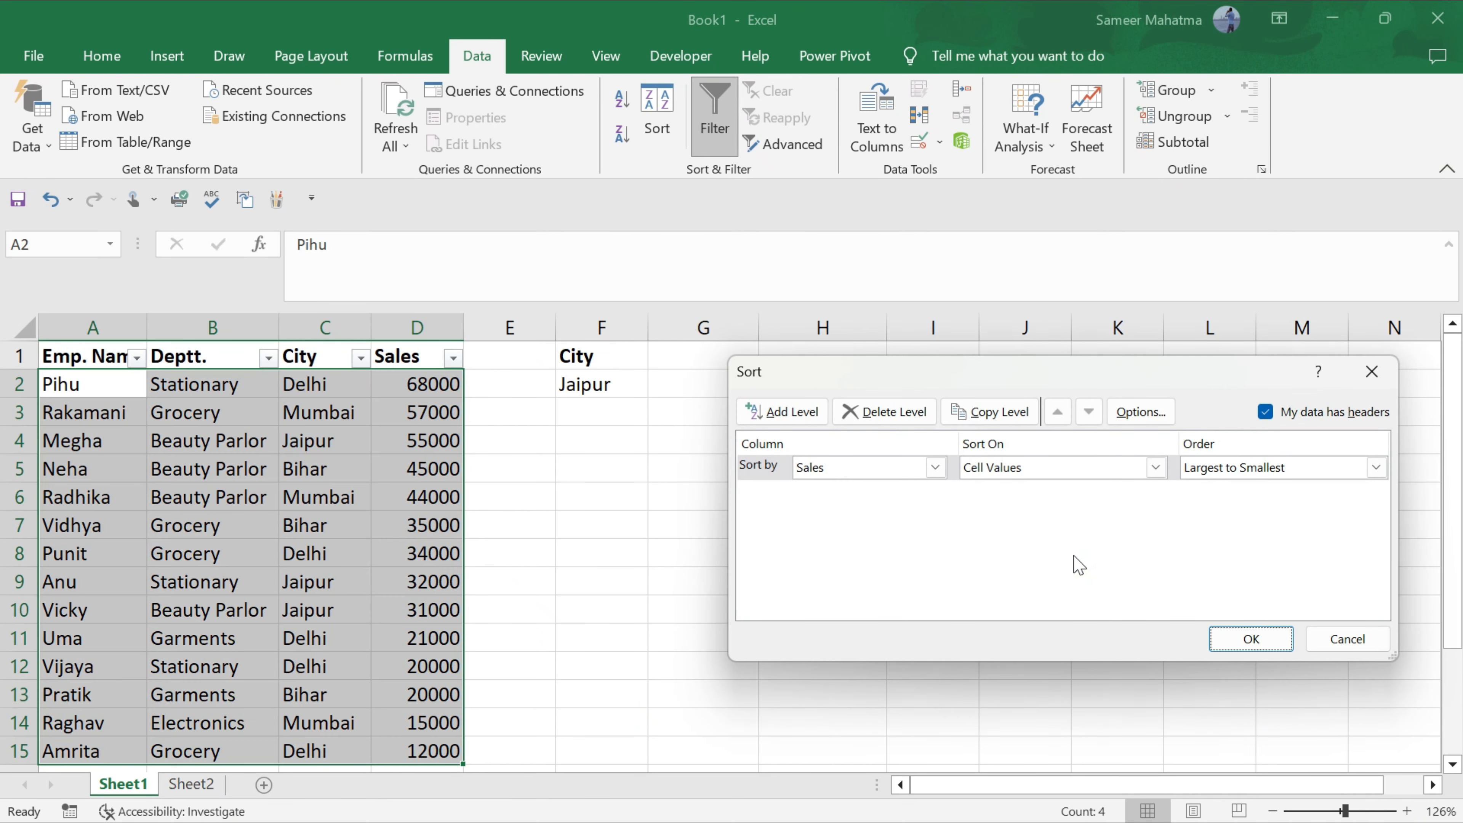
left_click(935, 468)
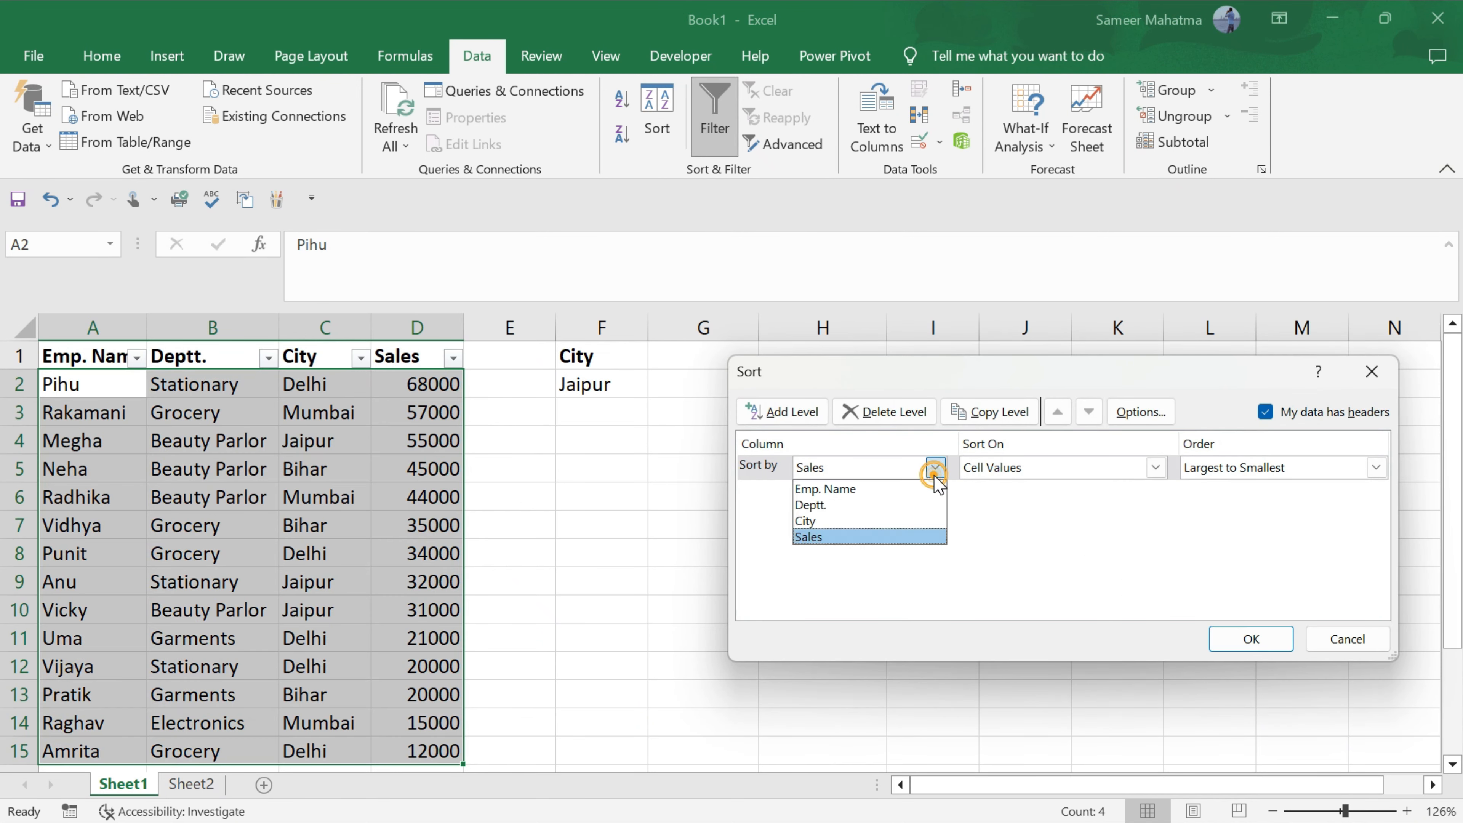
left_click(871, 489)
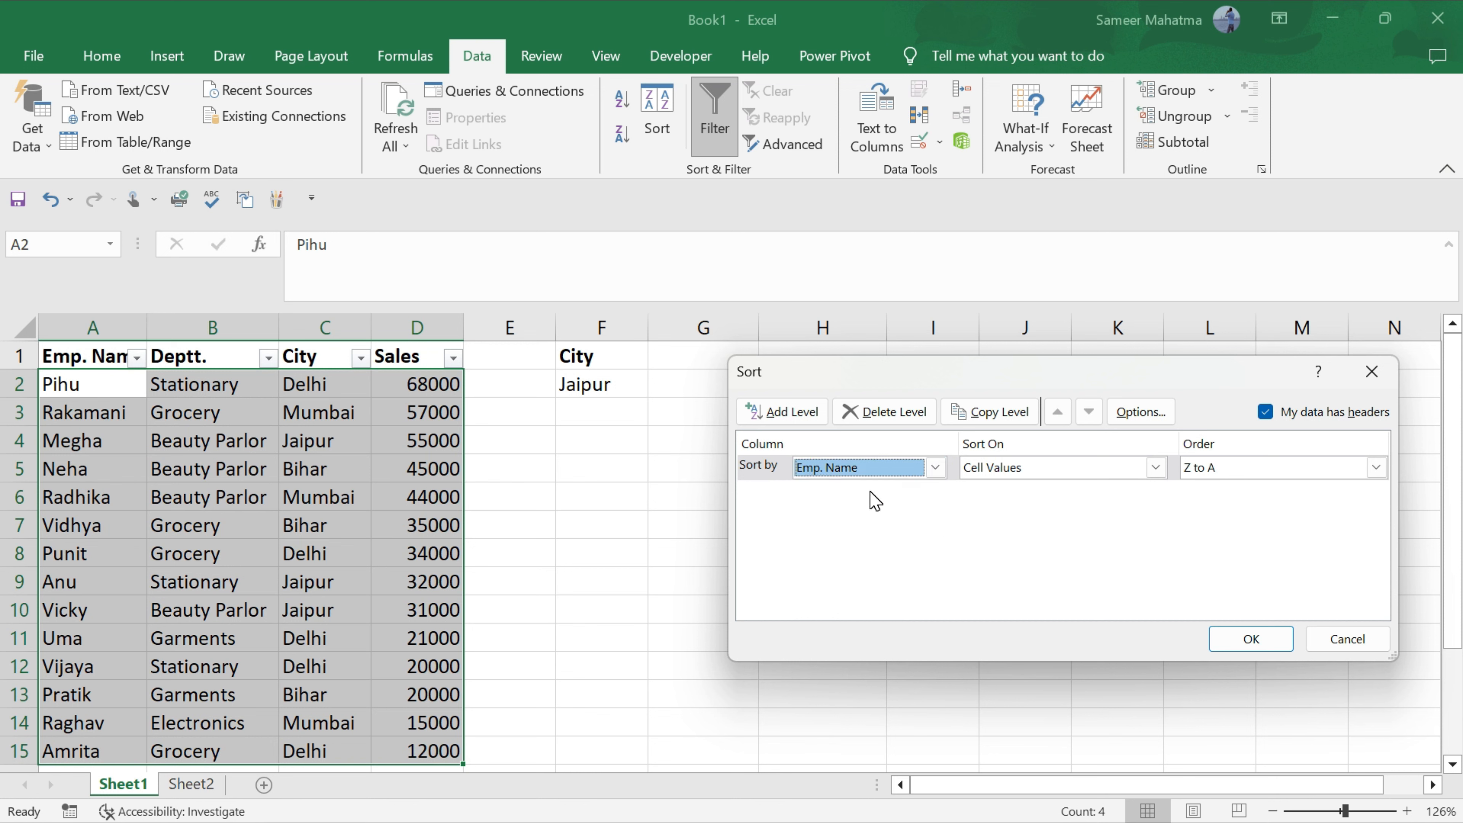
left_click(1374, 468)
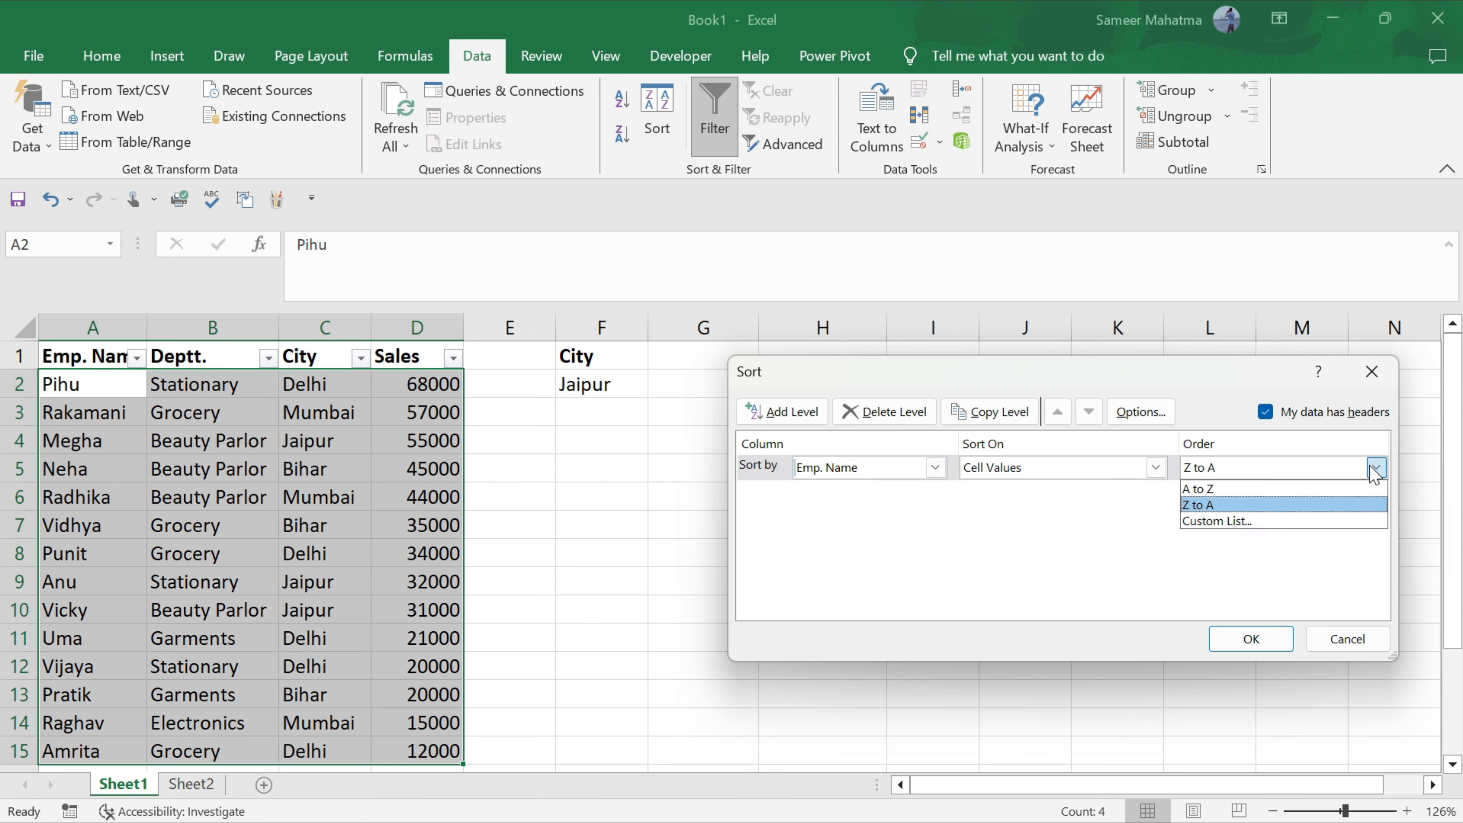
left_click(1271, 505)
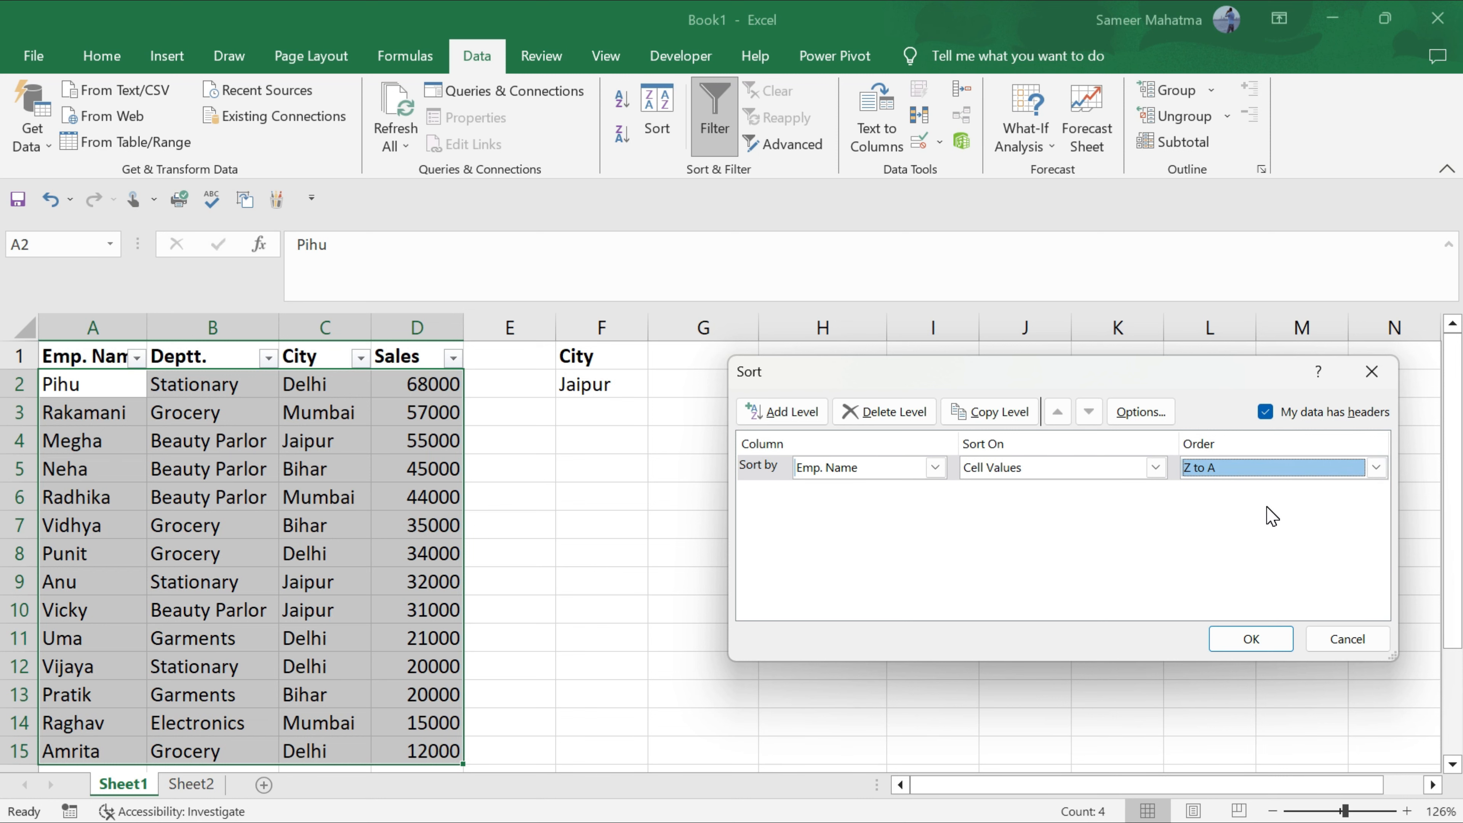
left_click(1259, 642)
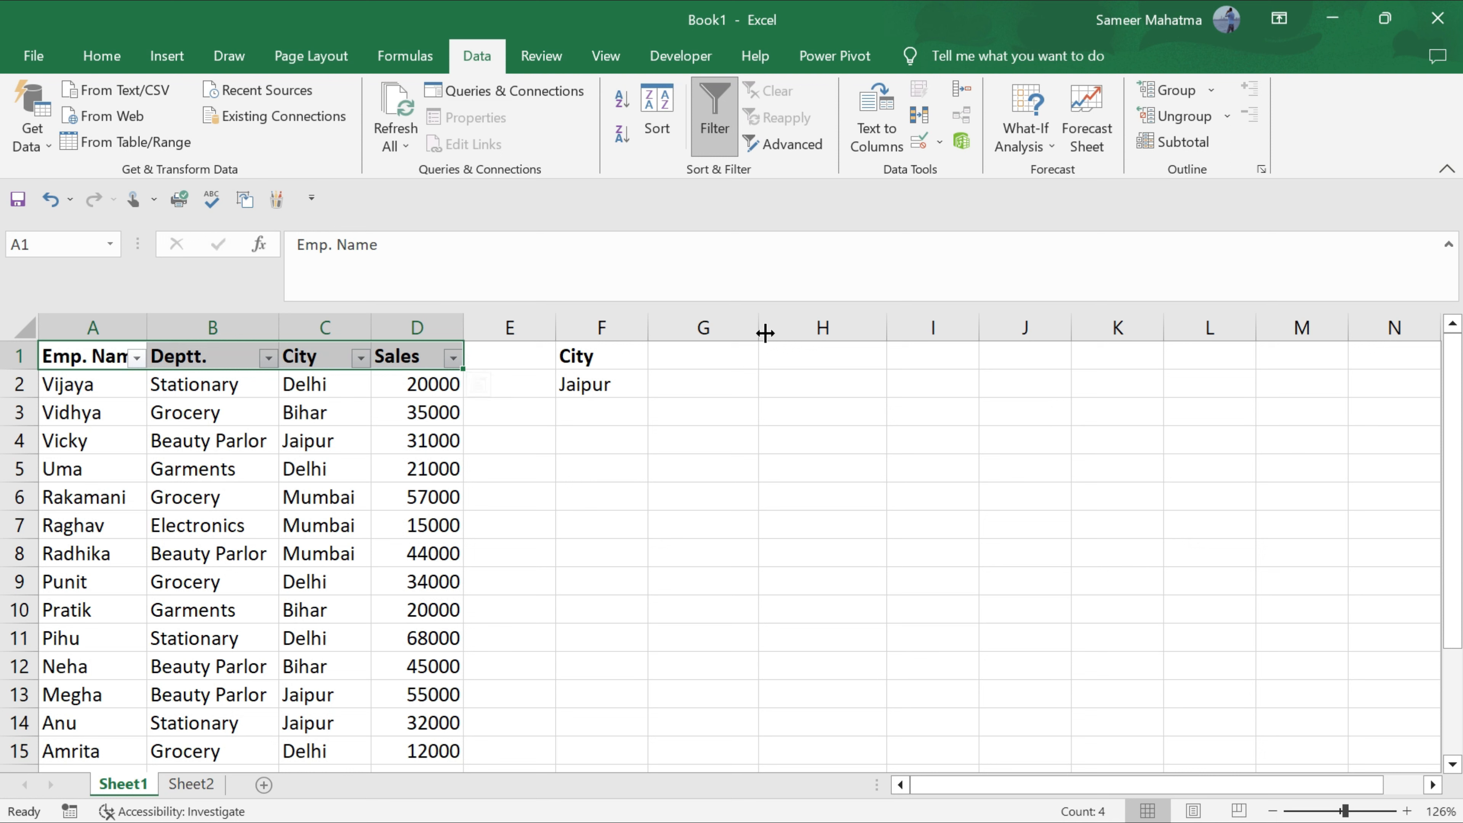
Turn the header filters off and on again, and filter the City column to show only Delhi.
left_click(722, 142)
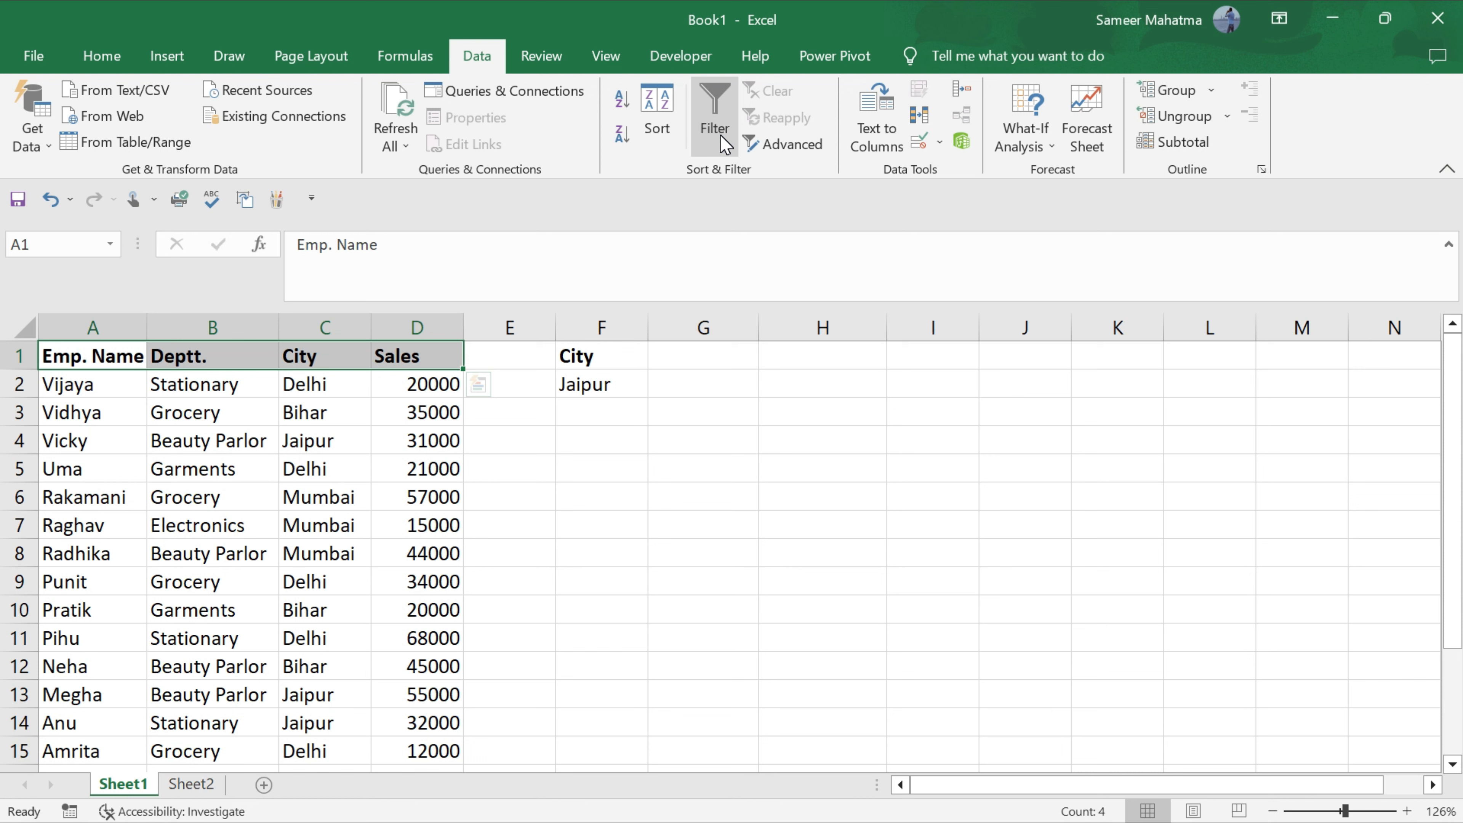
left_click(723, 143)
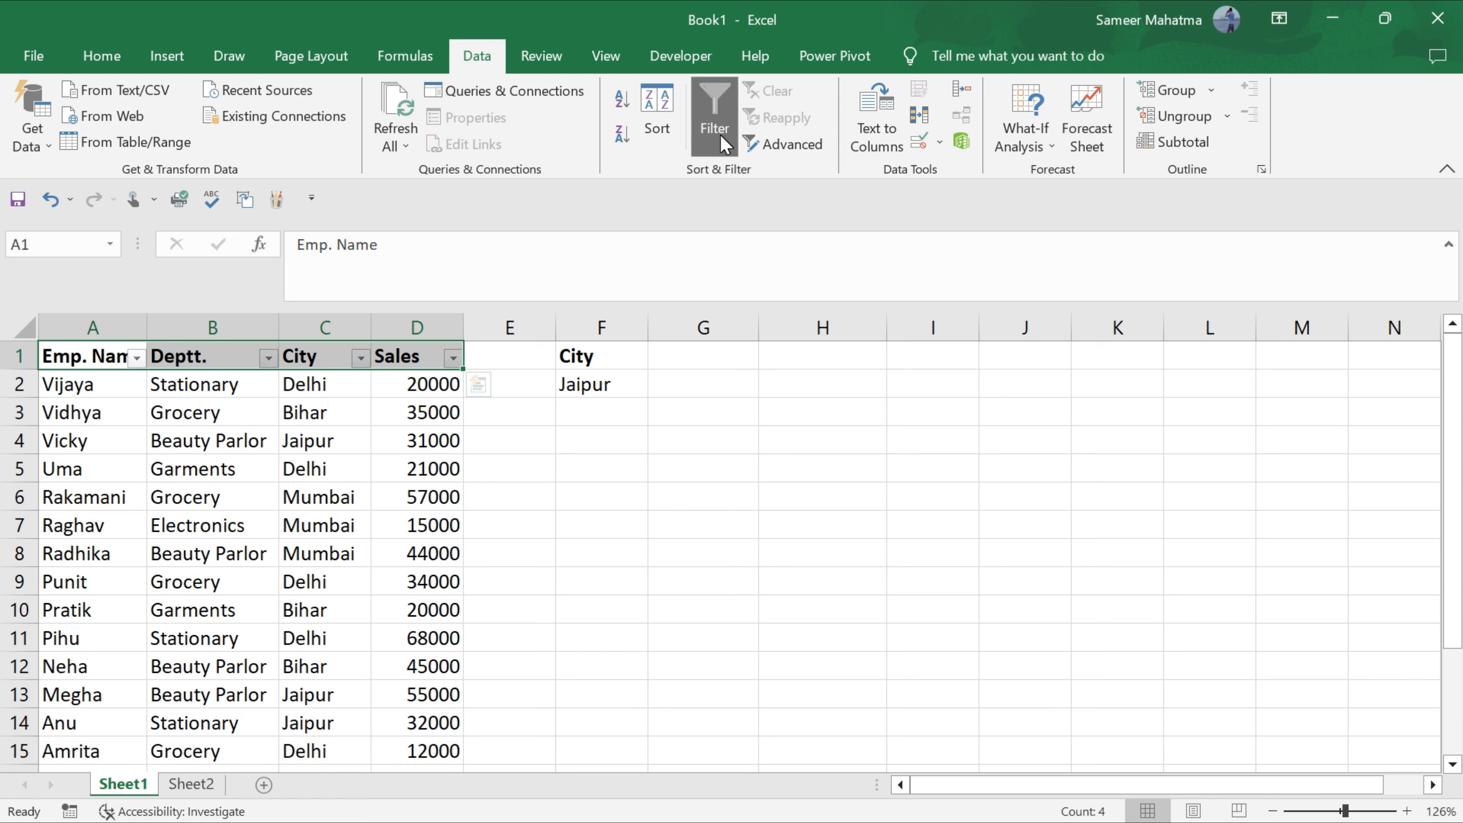
left_click(361, 358)
left_click(105, 572)
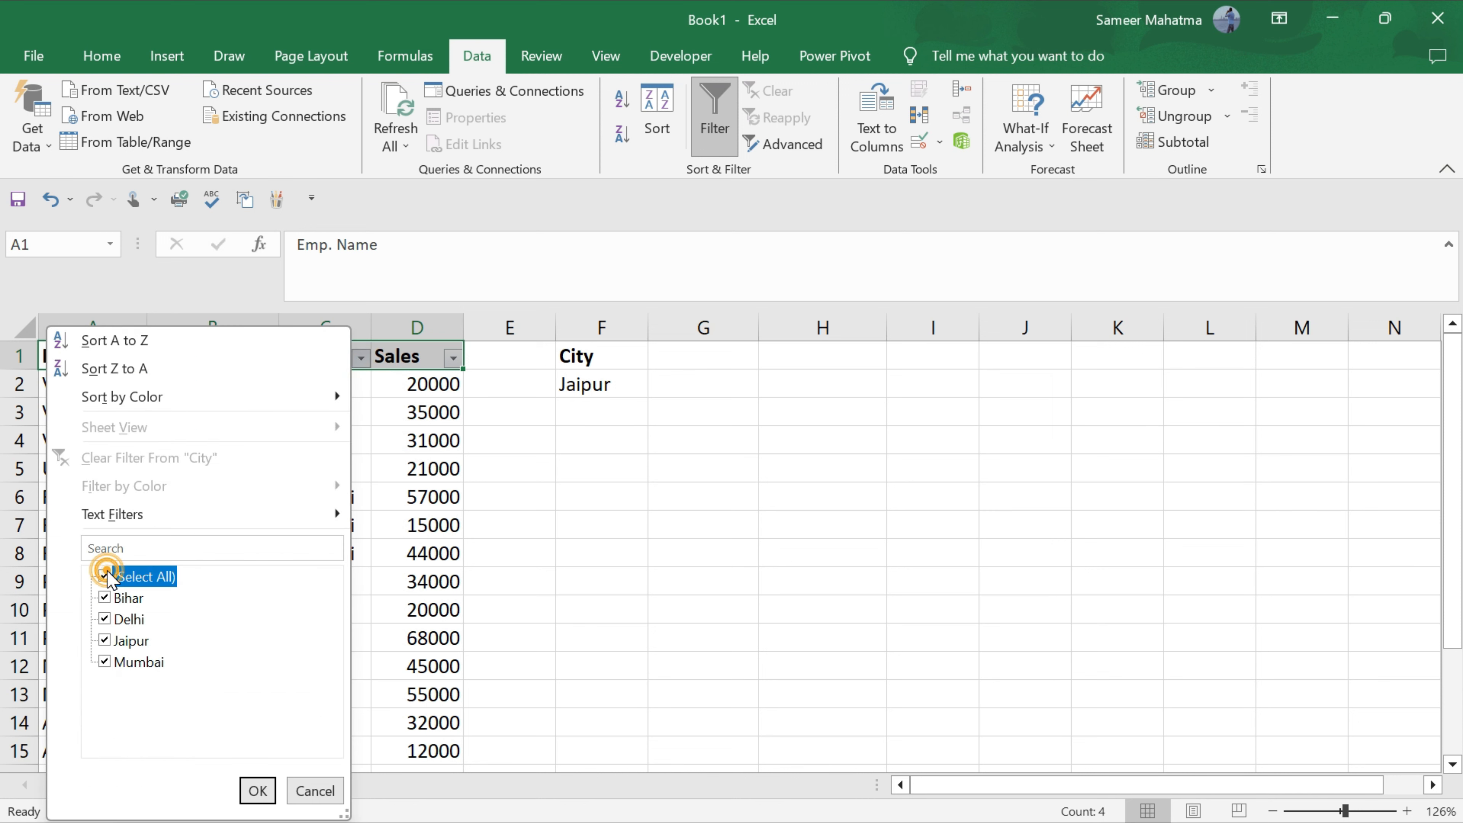
left_click(106, 620)
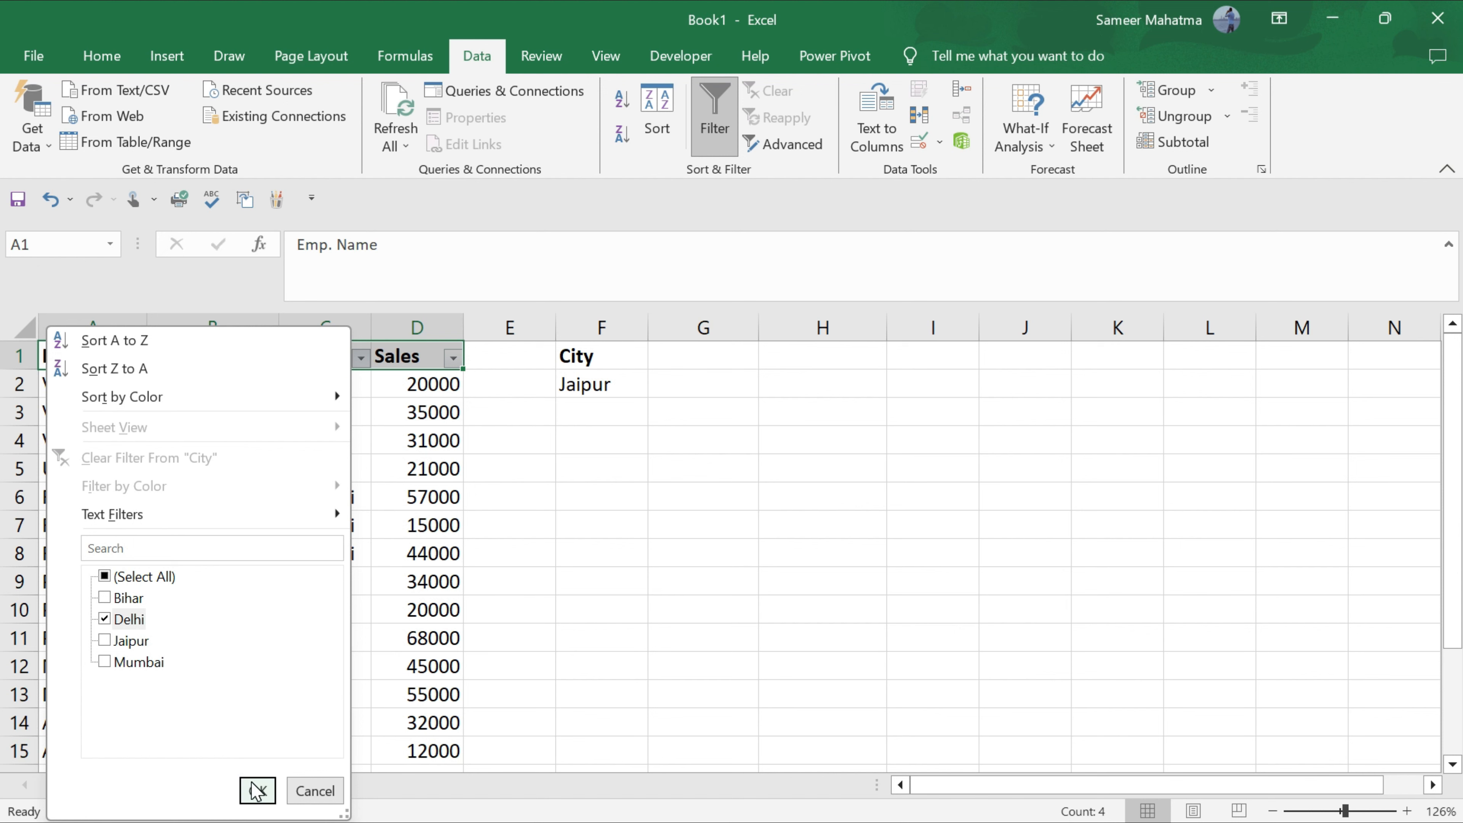
left_click(258, 790)
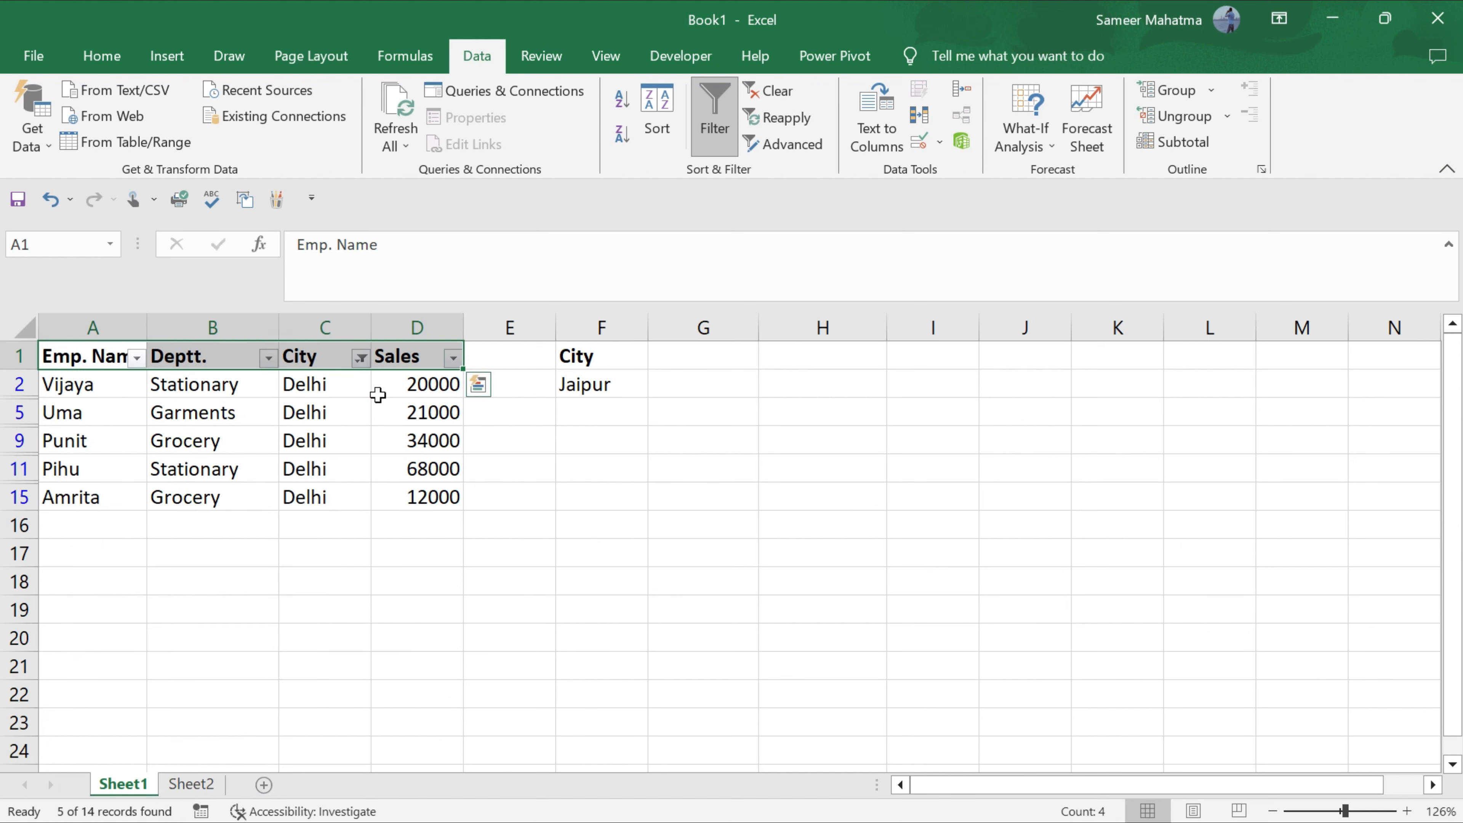
Change the City column filter so that only Mumbai is selected.
left_click(363, 362)
left_click(106, 619)
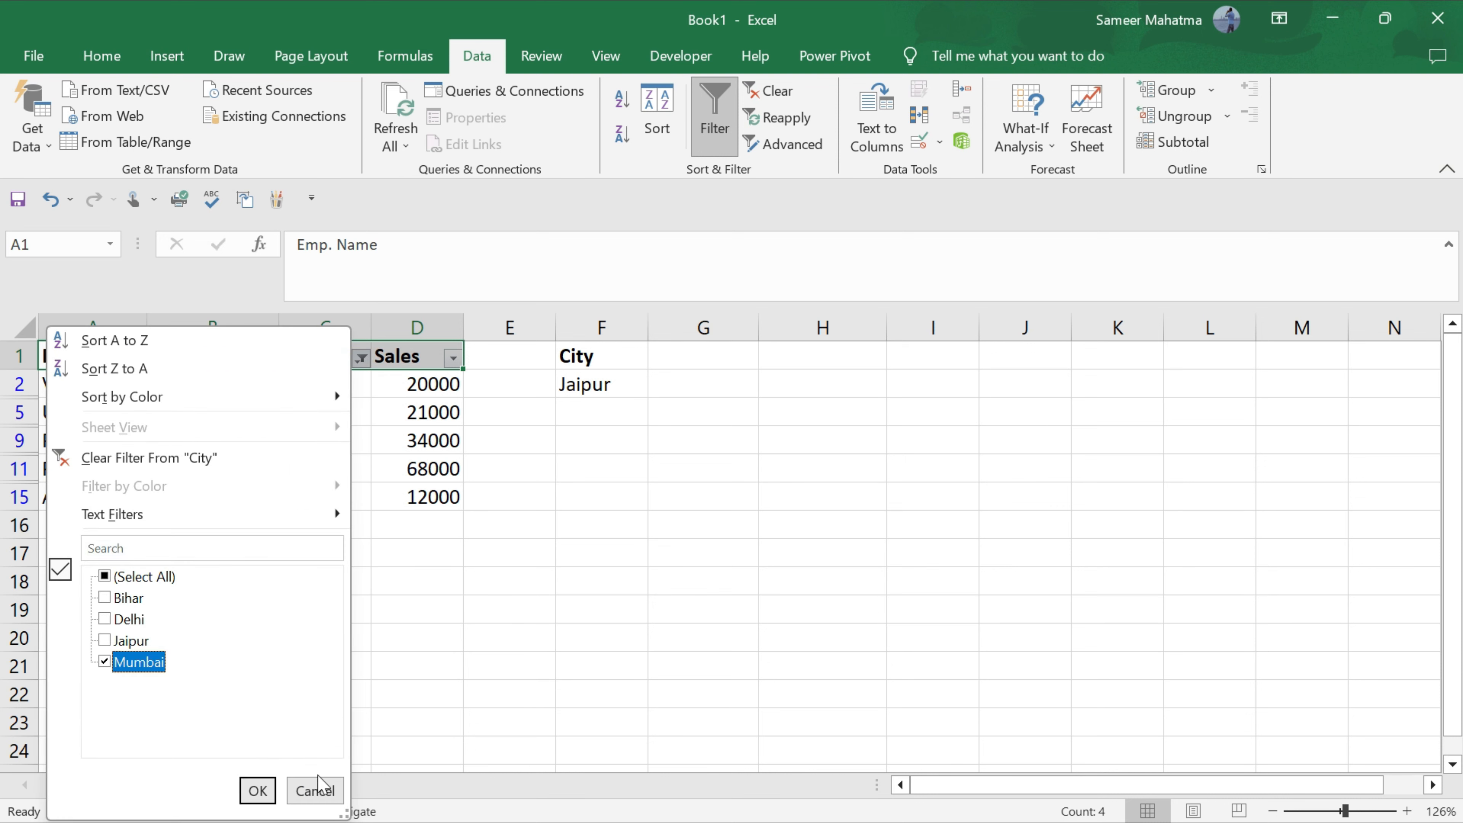
left_click(255, 790)
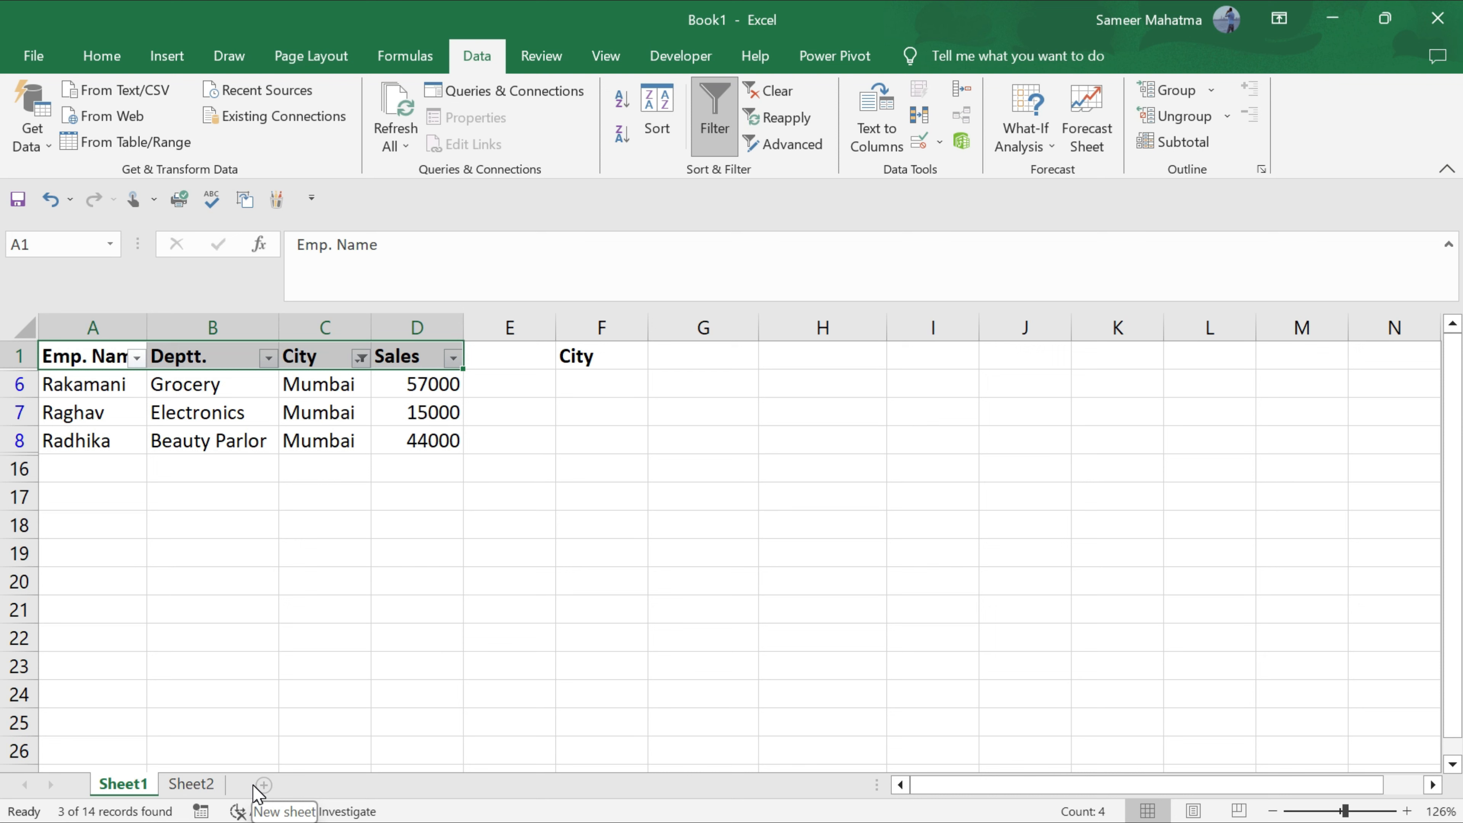
Select all cities again in the City column filter and remove the filters from the table's header row.
left_click(361, 357)
left_click(103, 576)
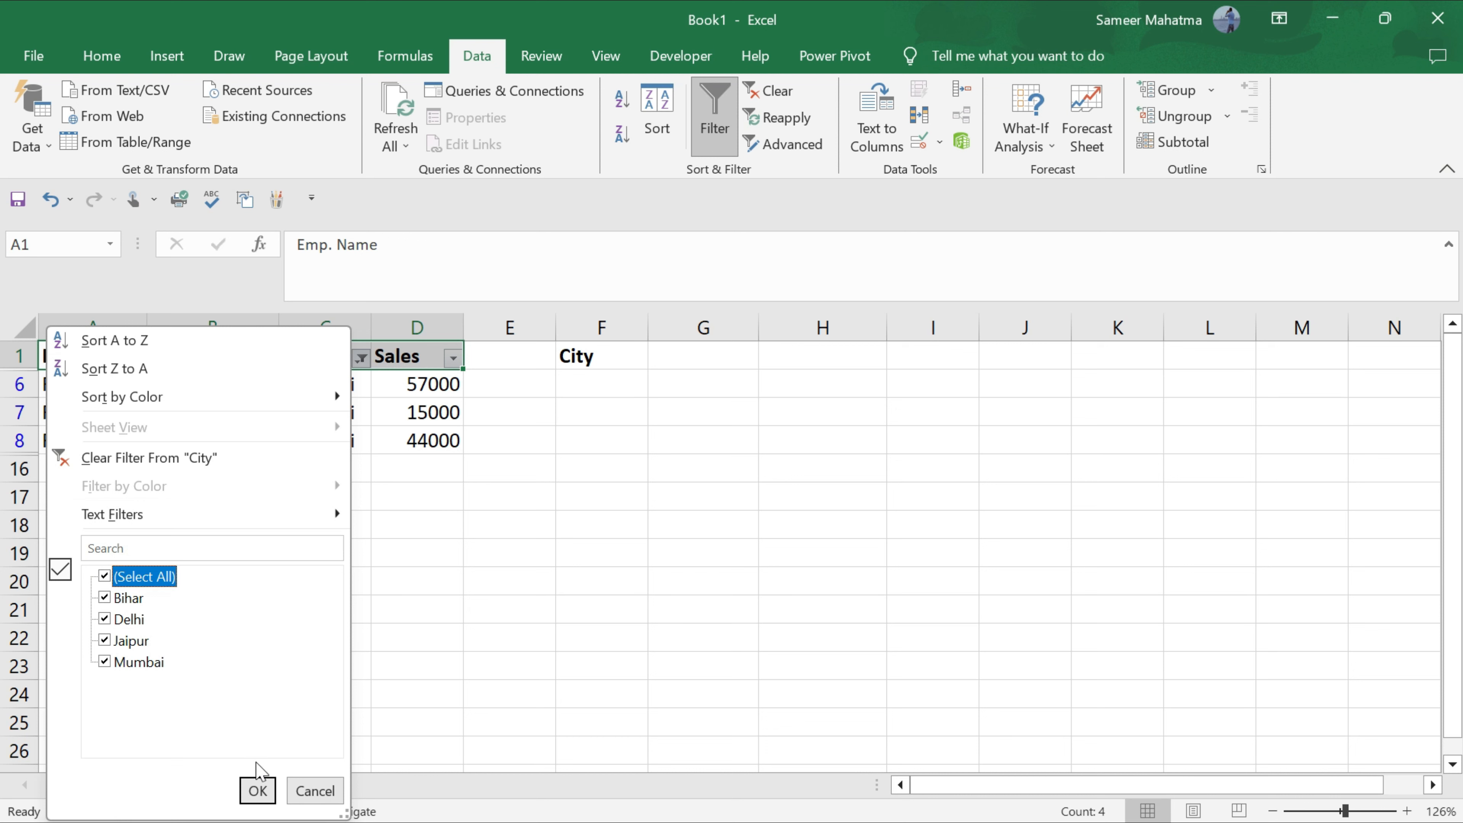
left_click(258, 790)
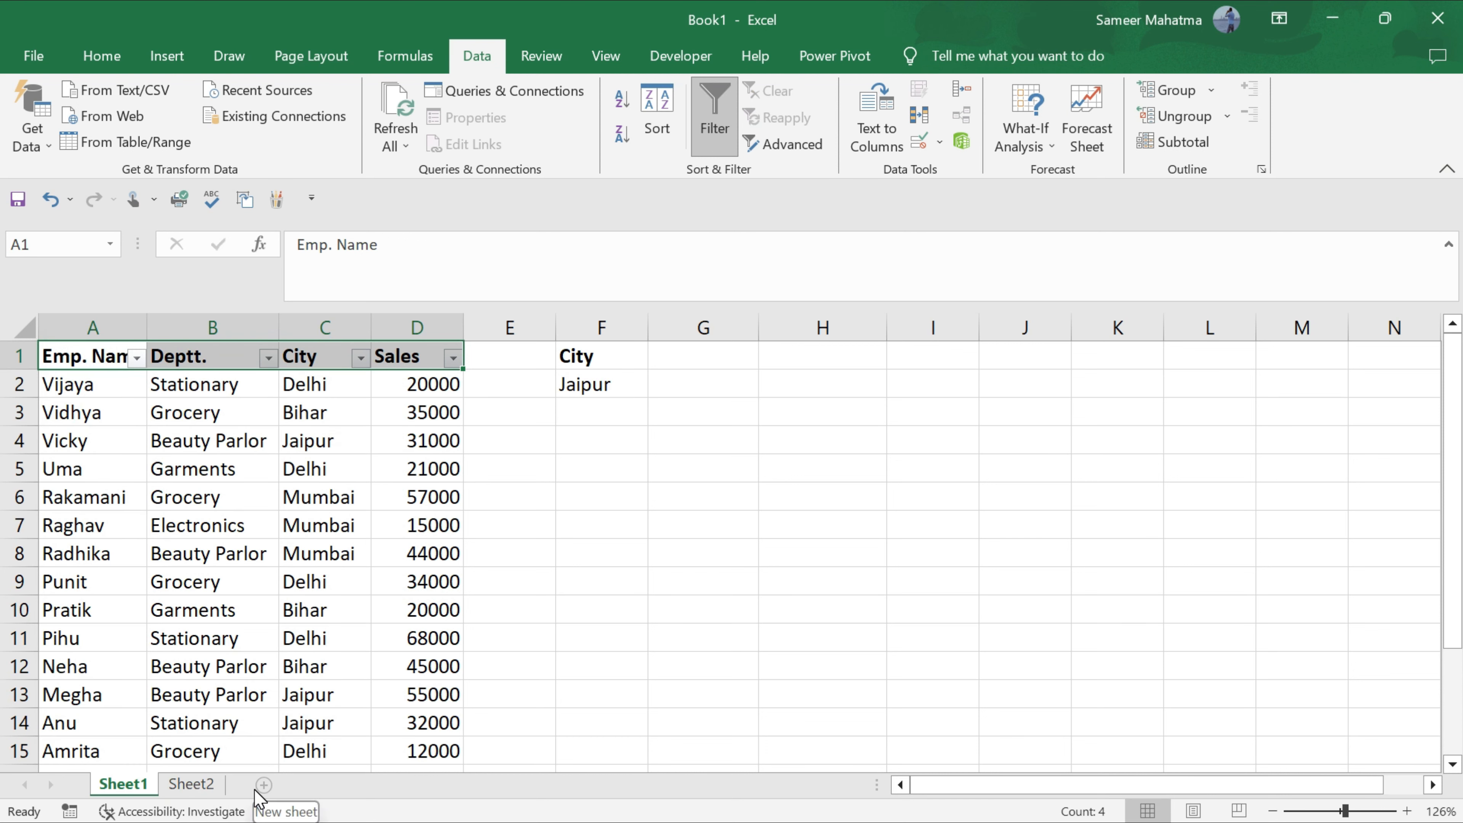
left_click(719, 126)
Start an Advanced Filter on list range A1:D15 and reselect the City criteria cells F1:F2 as the criteria range.
left_click(598, 440)
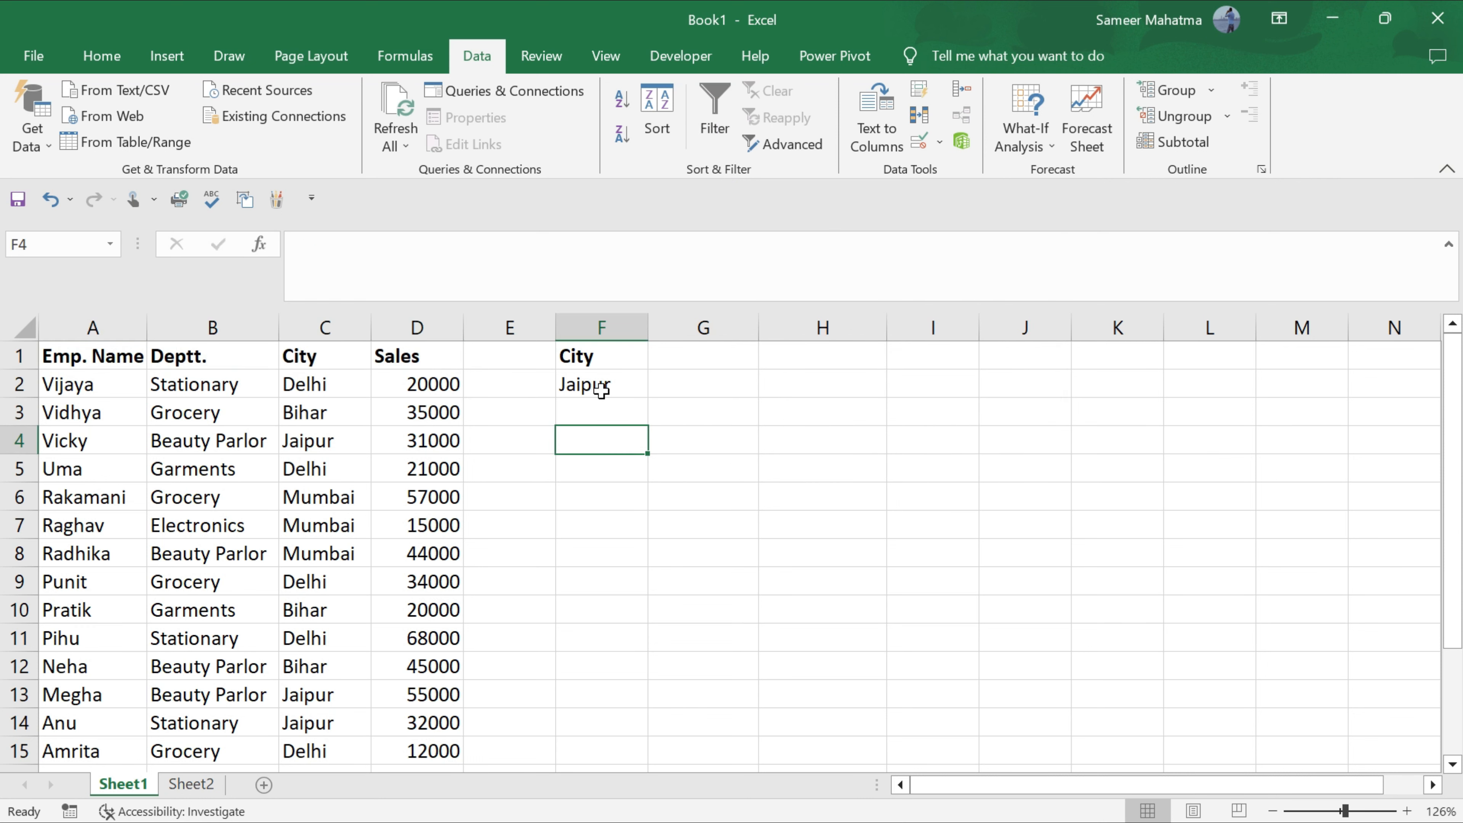
left_click(597, 389)
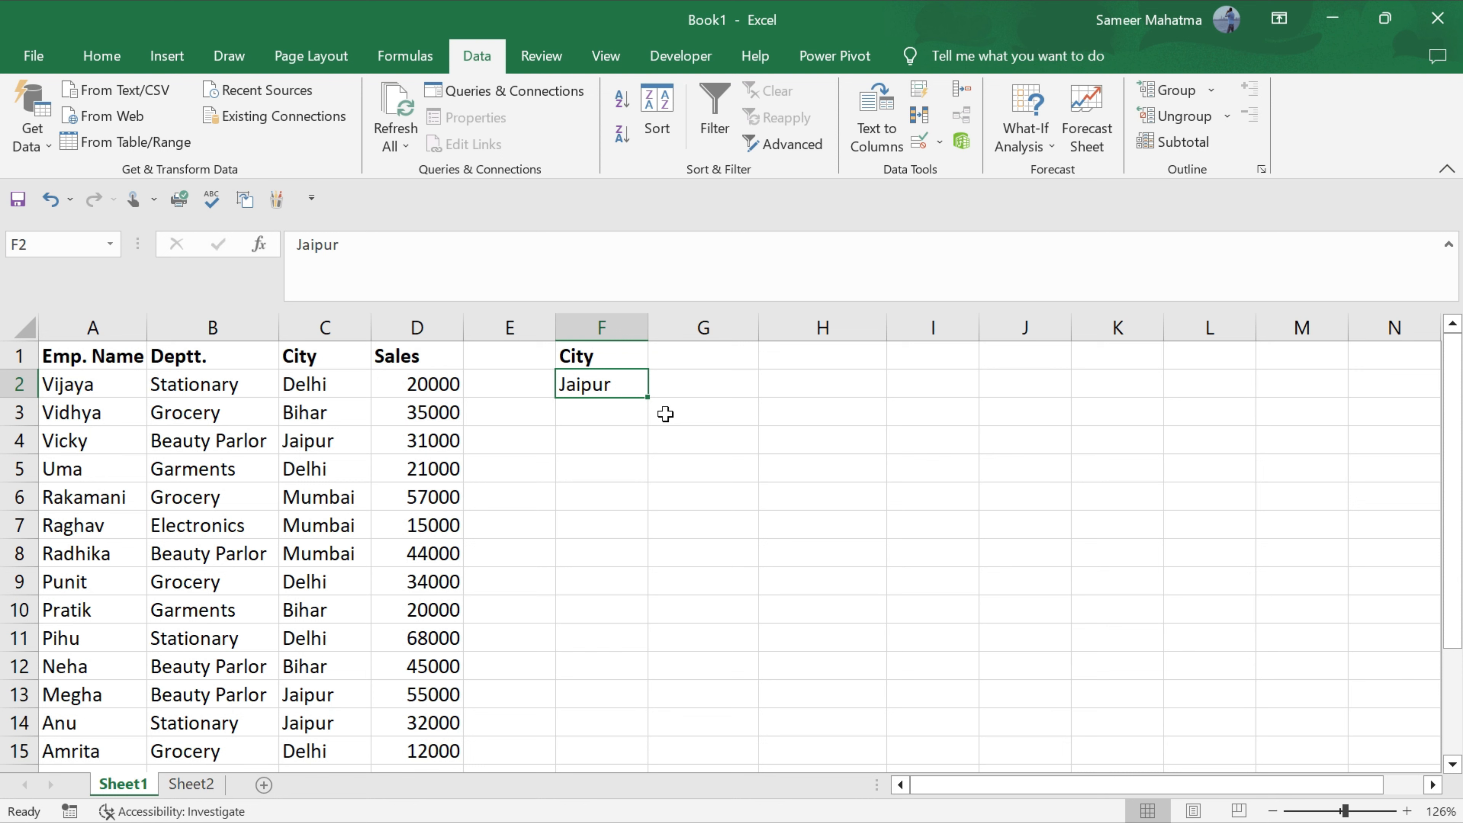
left_click(798, 155)
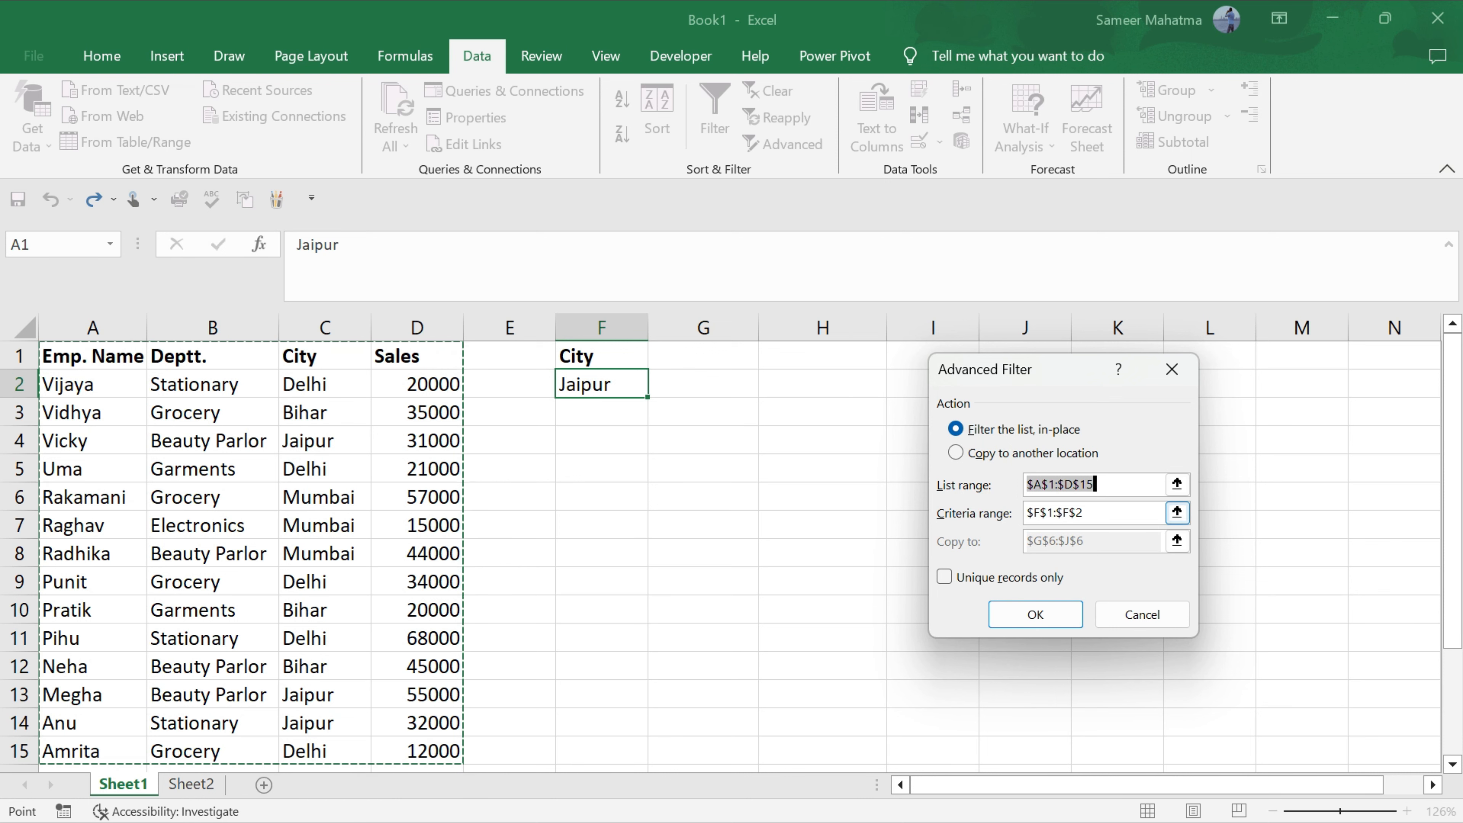
left_click(1096, 513)
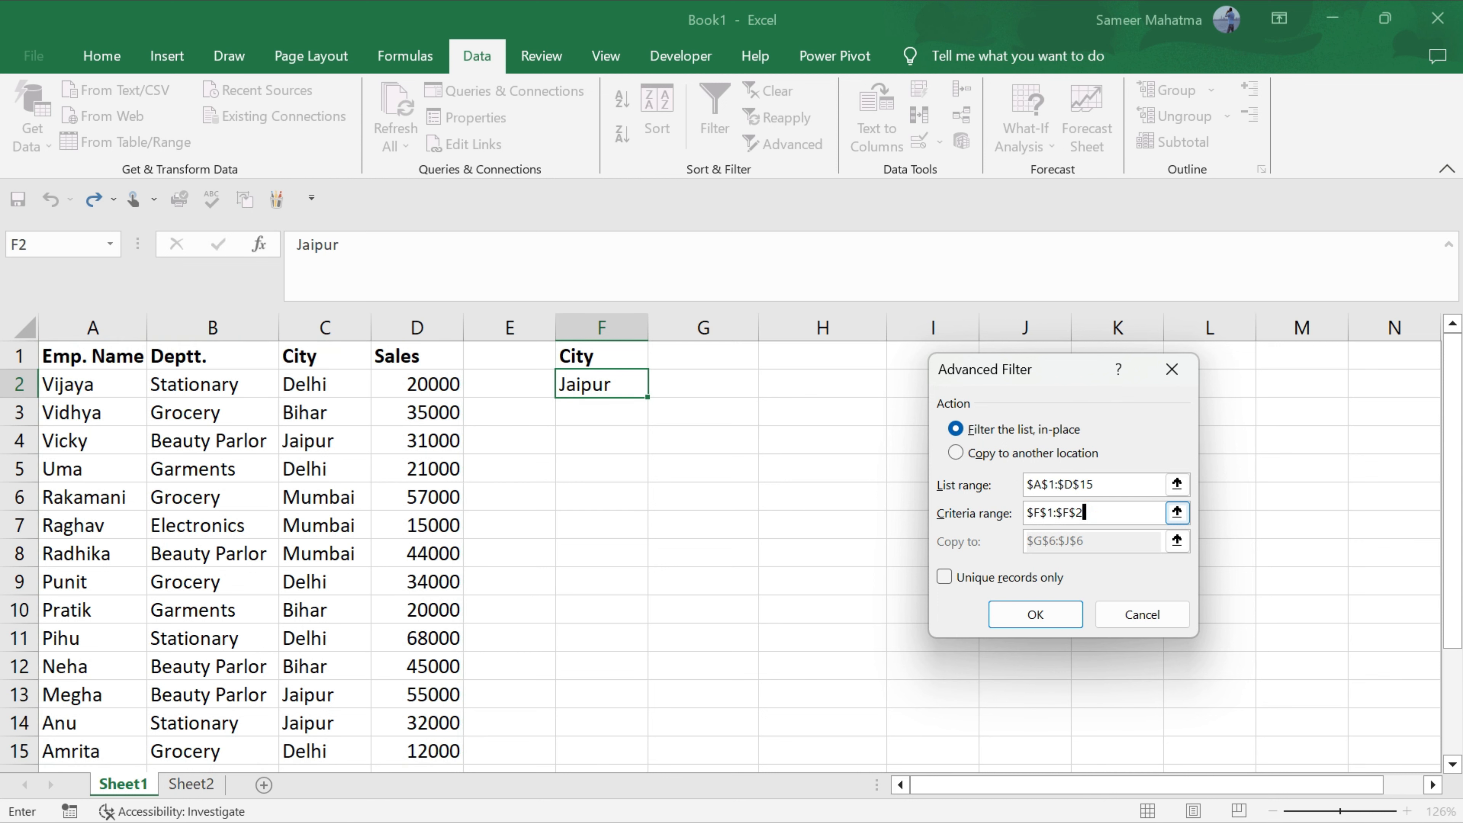
key("BackSpace")
key("BackSpace")
key("BackSpace")
key("BackSpace")
key("BackSpace")
key("BackSpace")
key("BackSpace")
key("BackSpace")
key("BackSpace")
left_click_drag(628, 355, 622, 381)
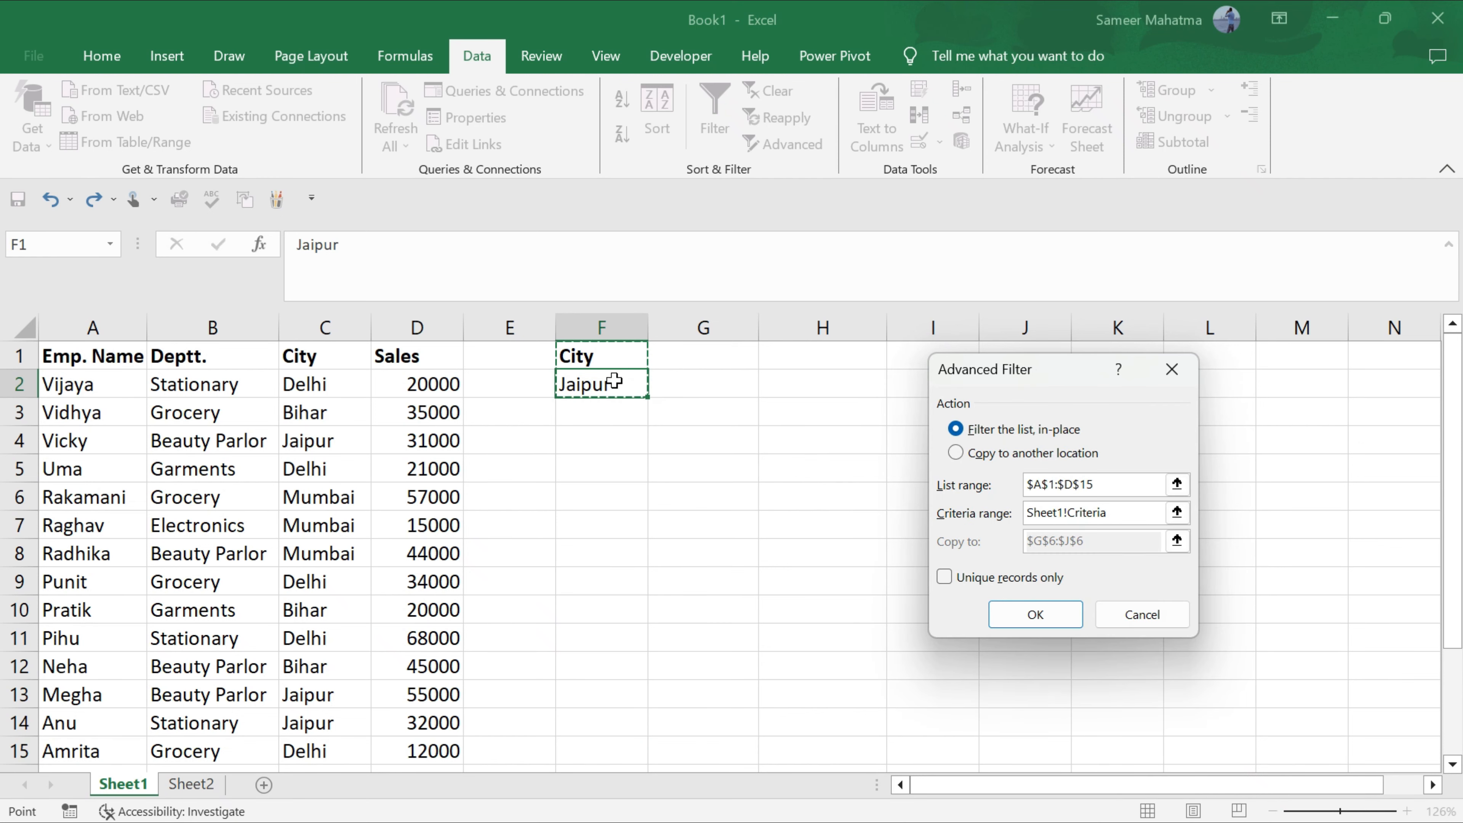
Run the Advanced Filter with its output copied to another location at cell F6, and widen columns G and F to fit the results.
left_click(955, 454)
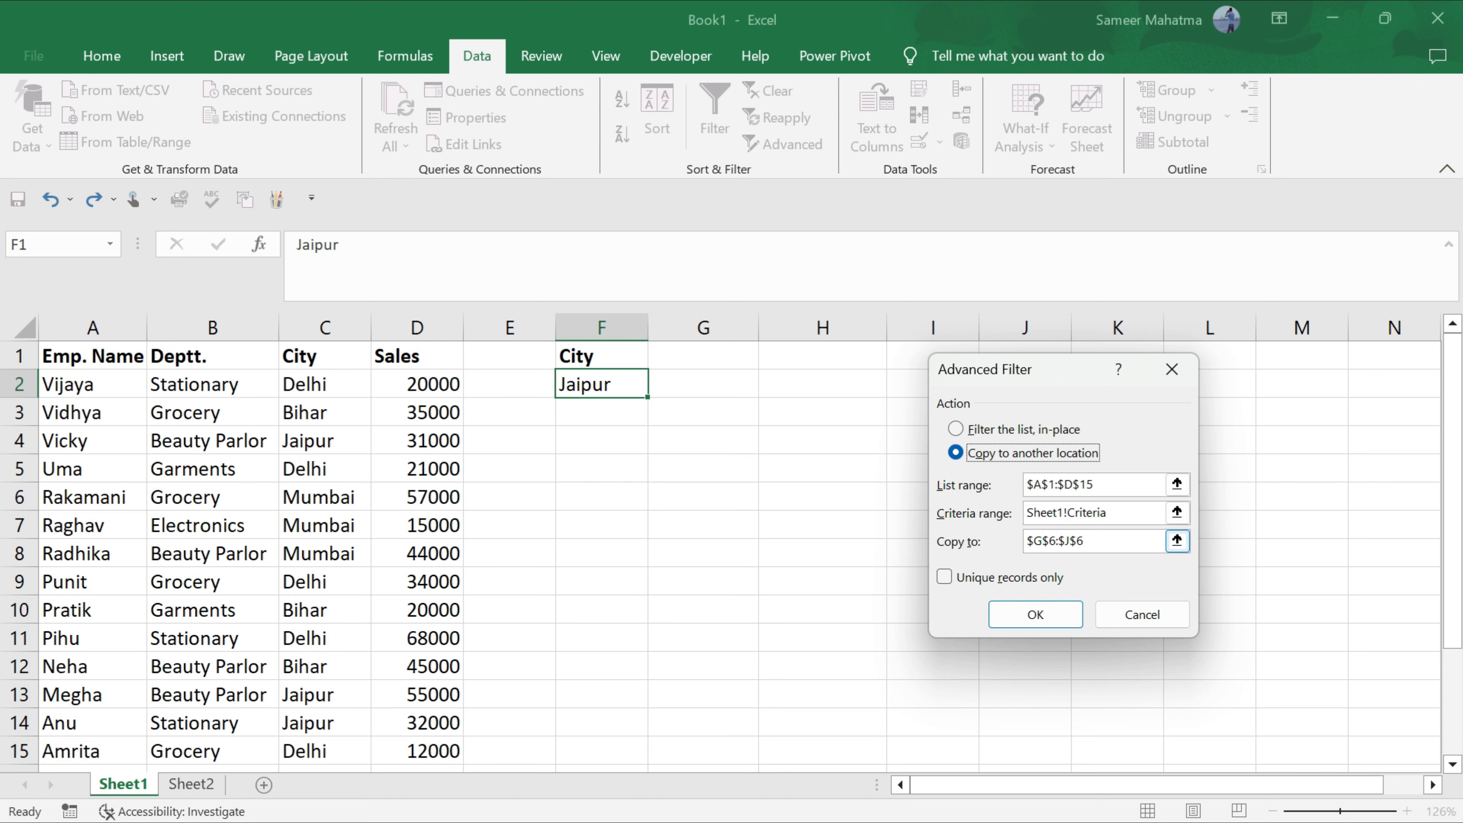
key("BackSpace")
key("BackSpace")
key("BackSpace")
key("BackSpace")
key("BackSpace")
key("BackSpace")
key("BackSpace")
key("BackSpace")
key("BackSpace")
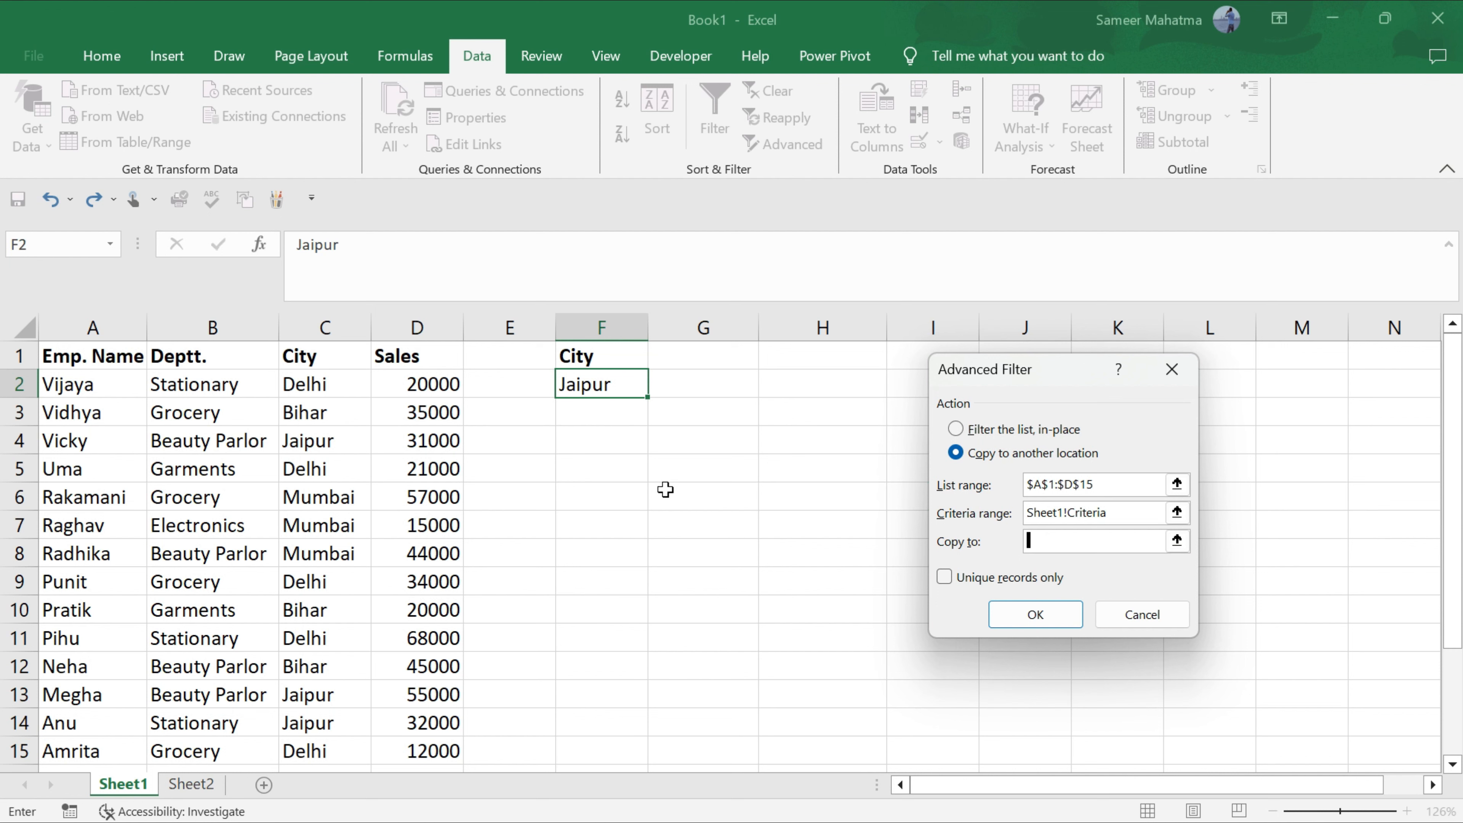
left_click(623, 489)
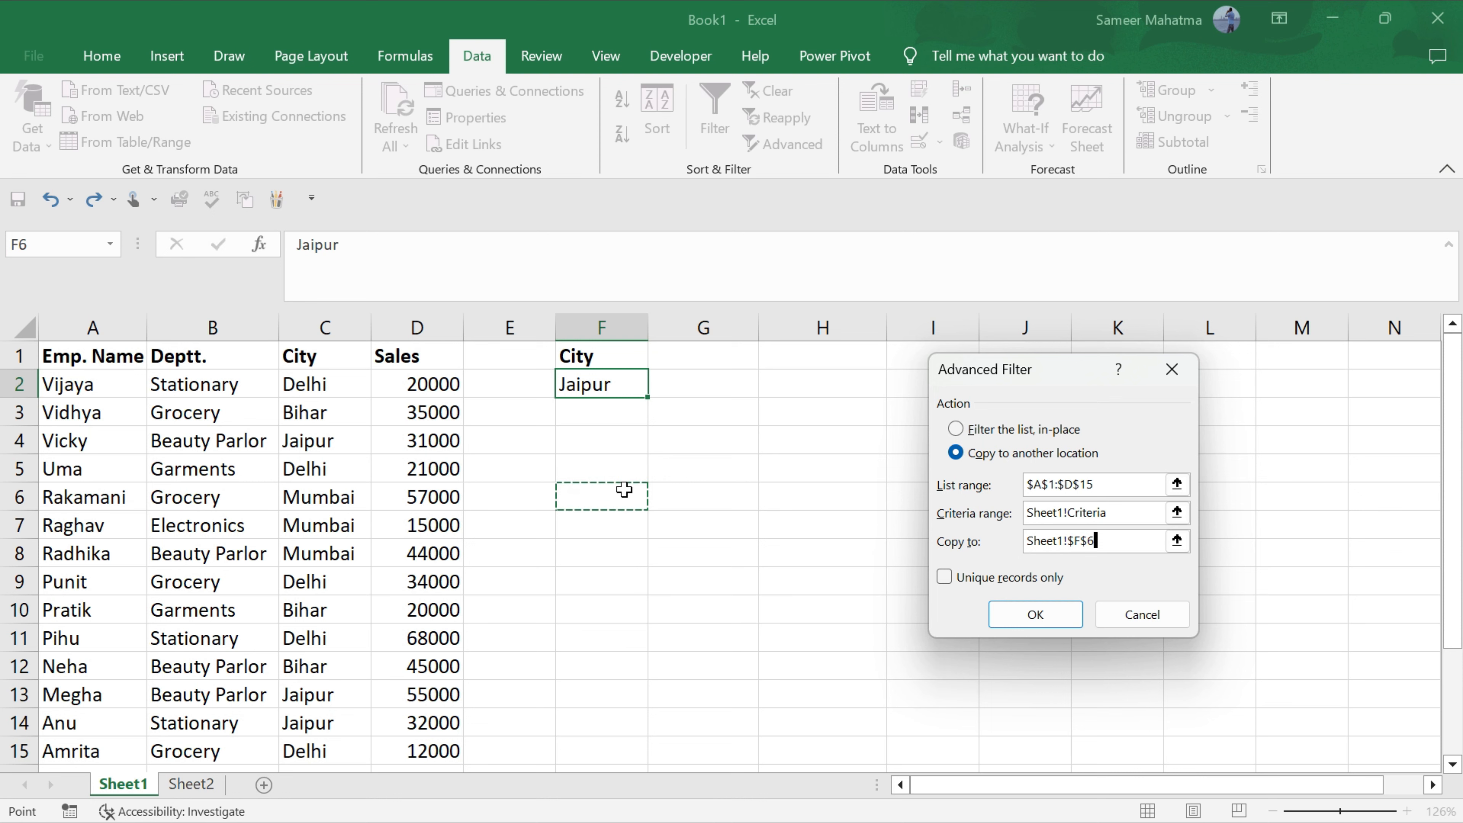
left_click(1020, 614)
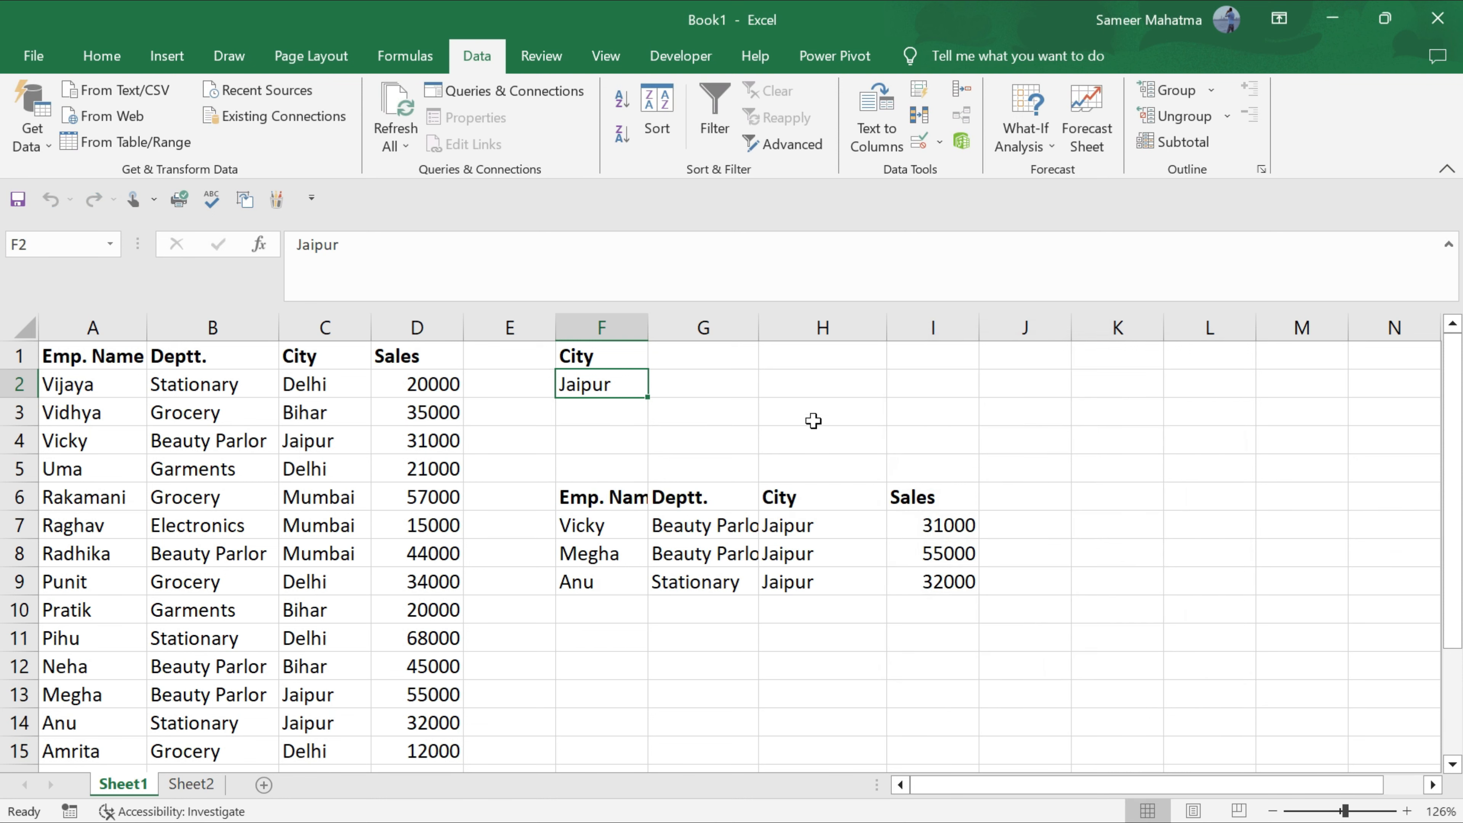
left_click_drag(758, 327, 794, 346)
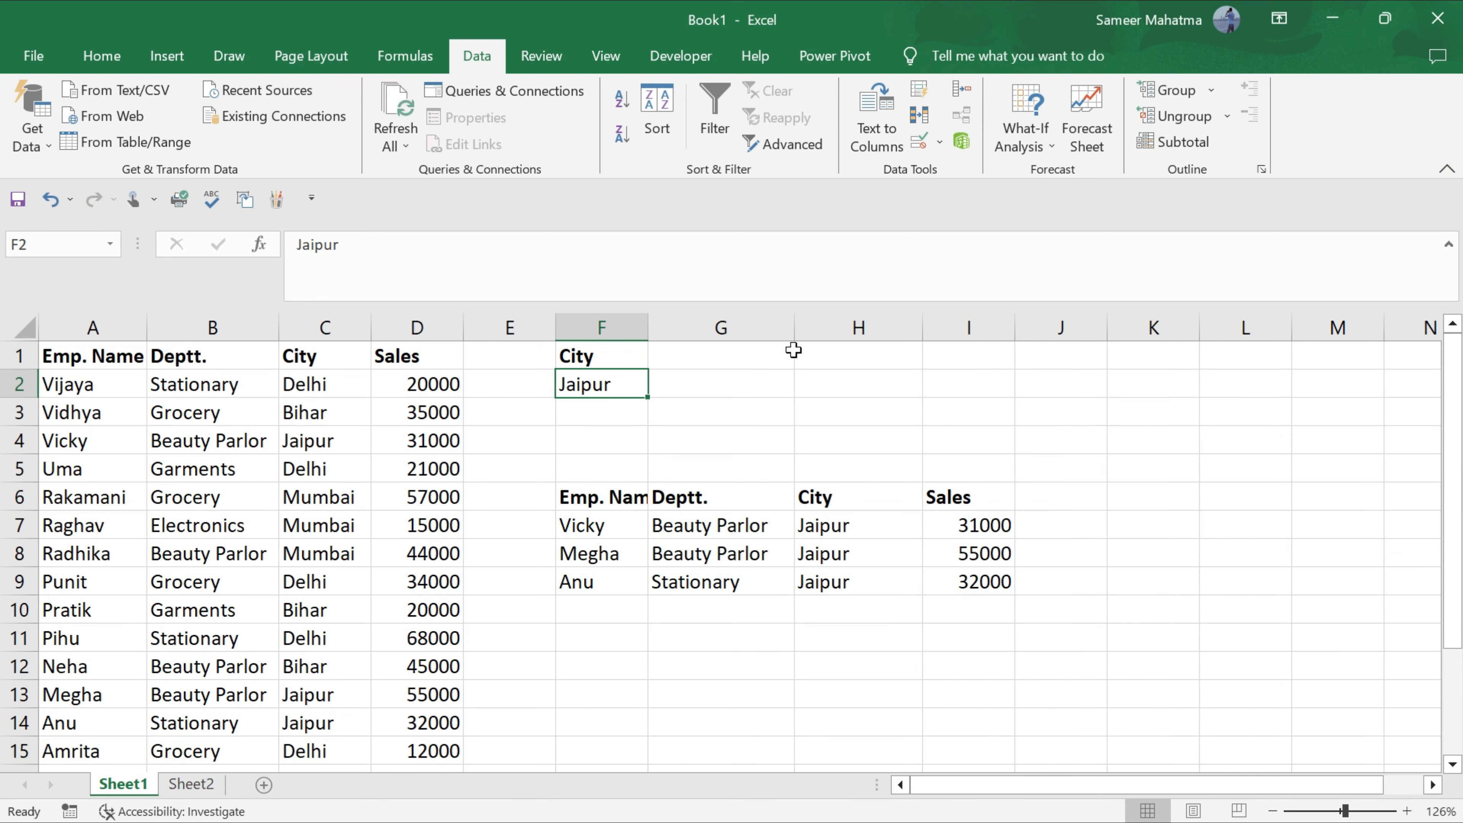
double_click(646, 327)
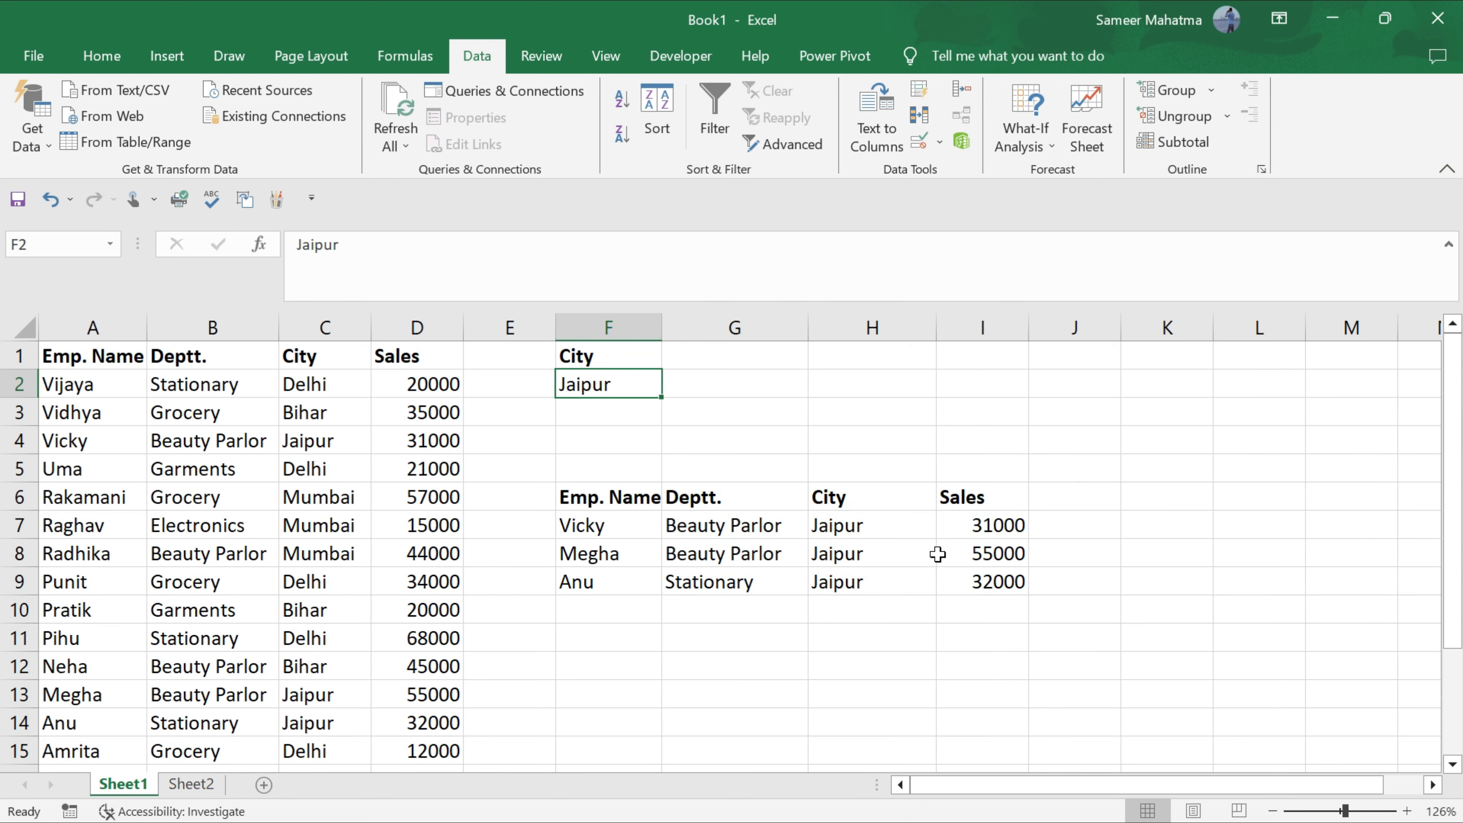
Total the extracted Jaipur sales in cell I10 with the formula =sum(I7:I9).
left_click(974, 604)
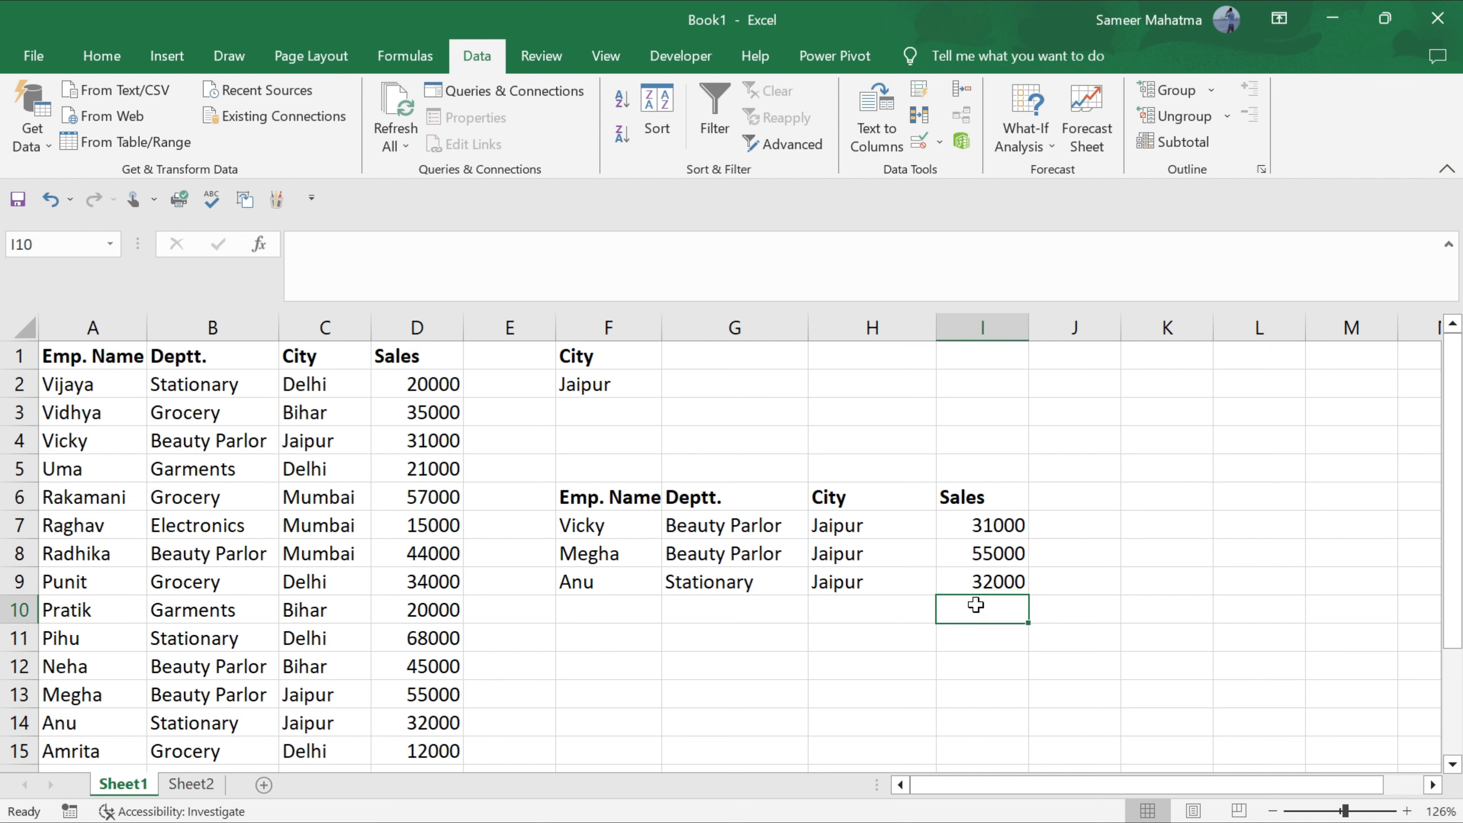
type("=sum(")
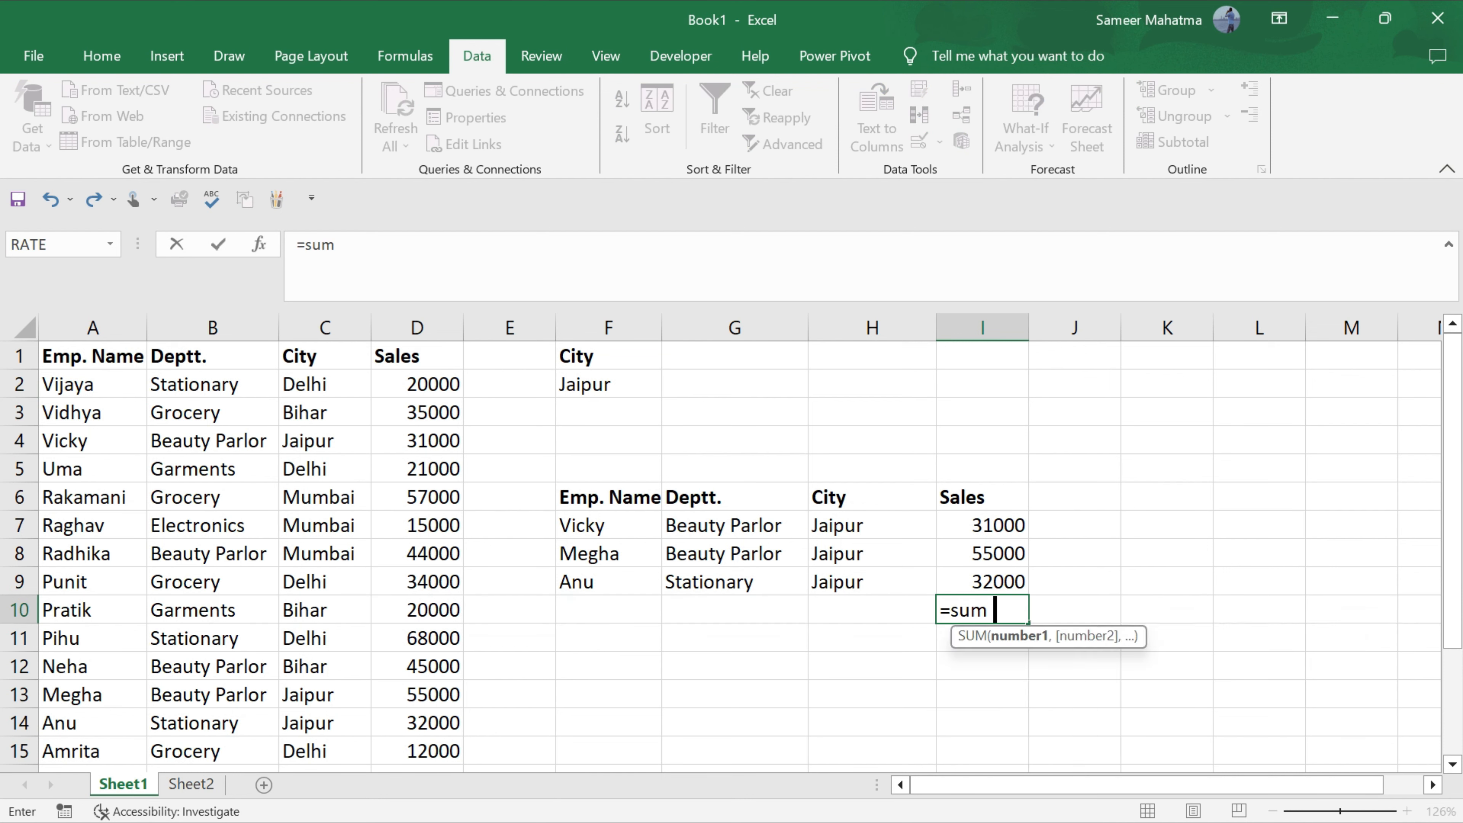
left_click(1001, 525)
left_click_drag(1001, 525, 1007, 579)
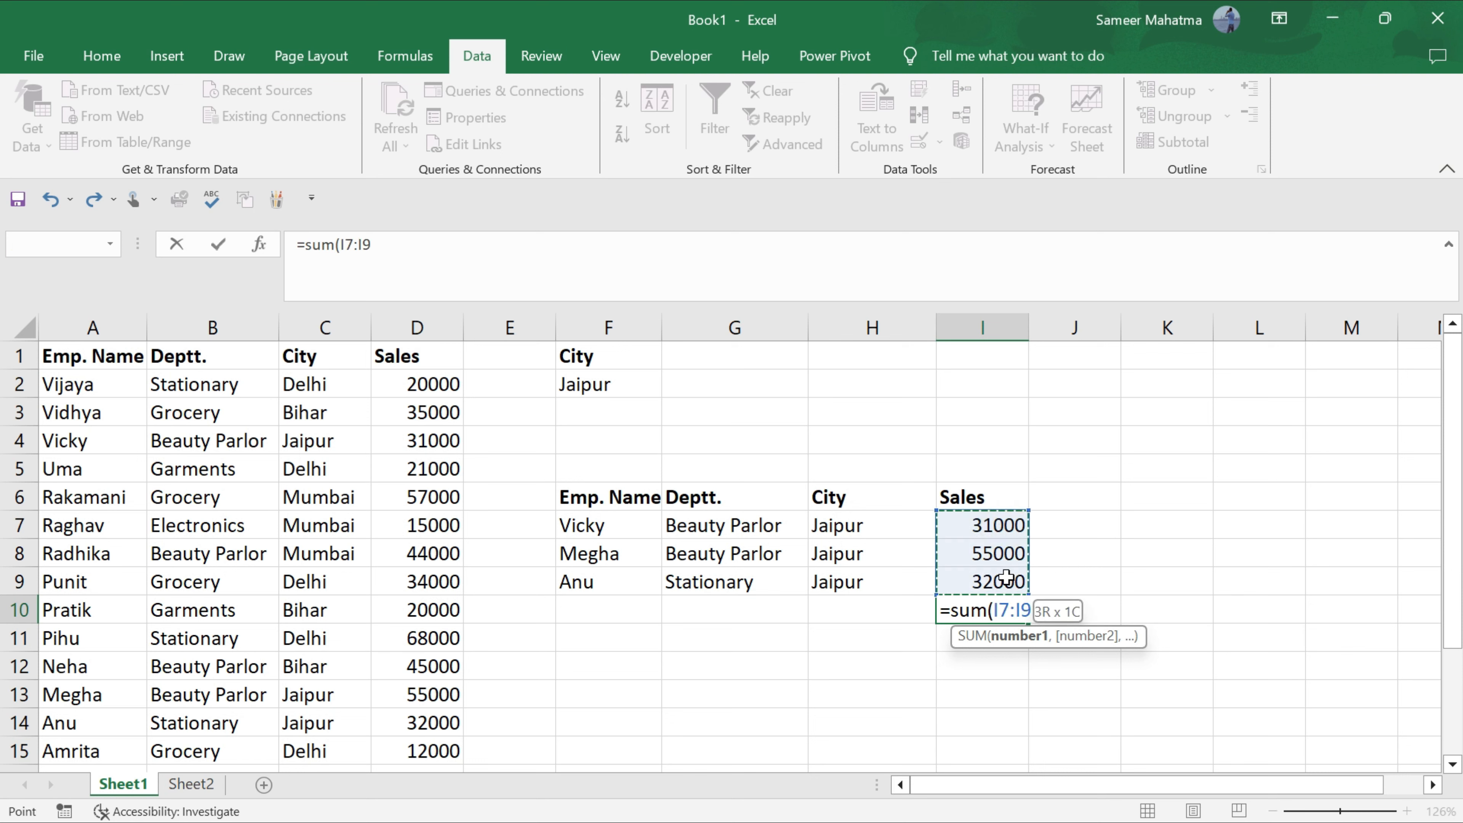
type(")")
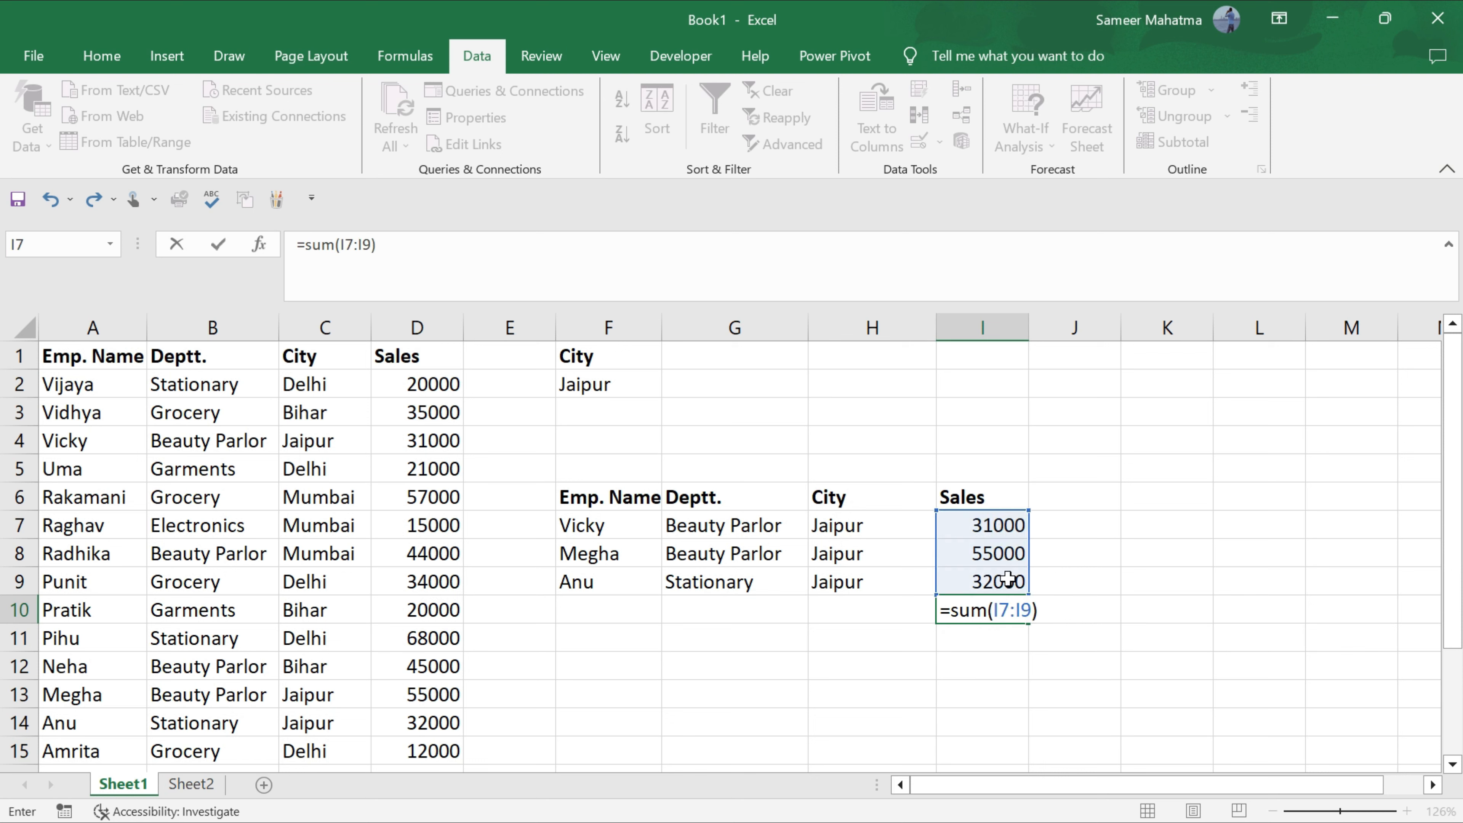
key("Return")
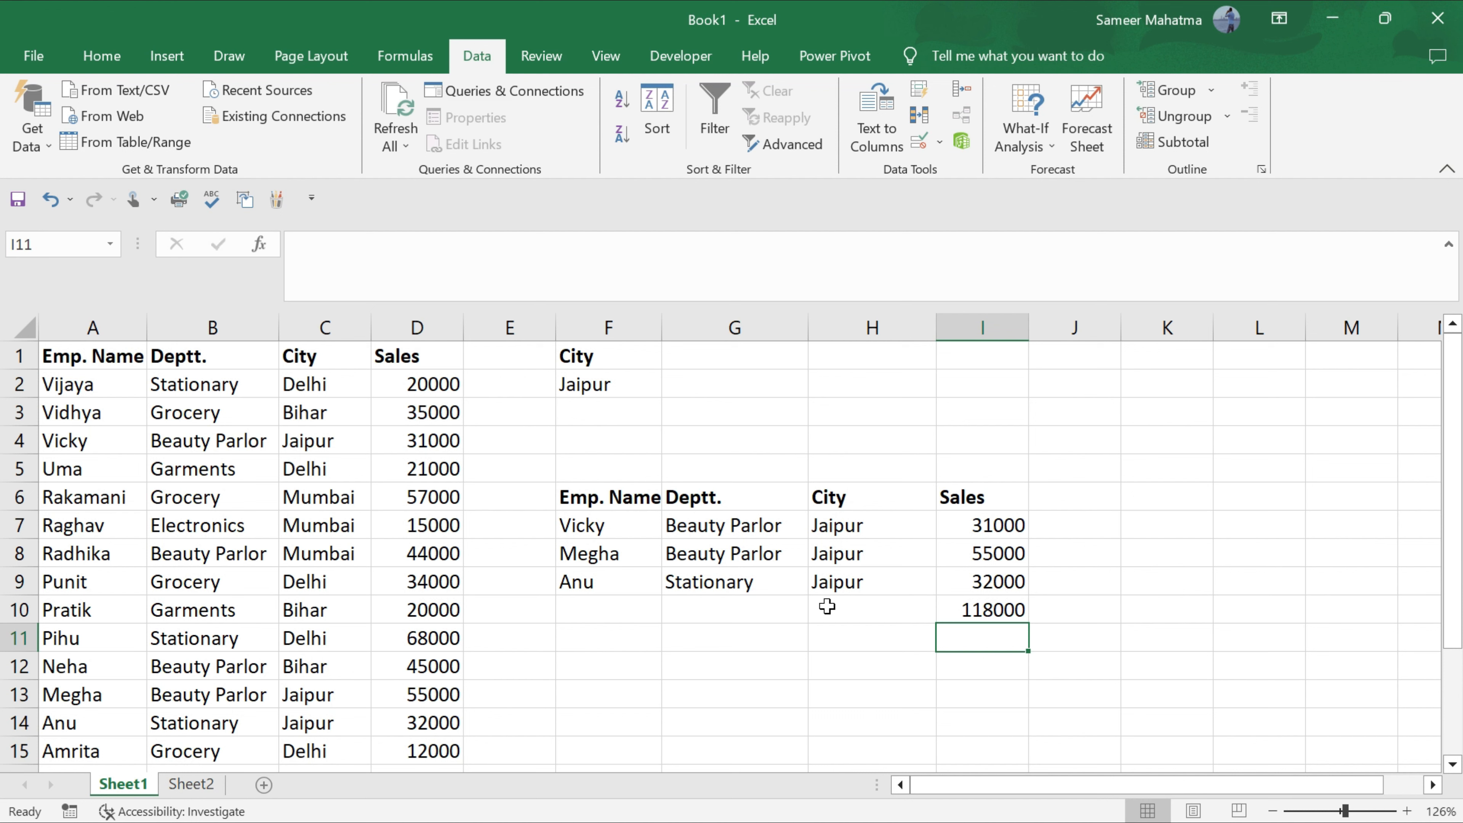
Delete the extracted Jaipur table and its sales total from F6:I10.
left_click_drag(609, 489, 1083, 609)
key("Delete")
left_click(955, 507)
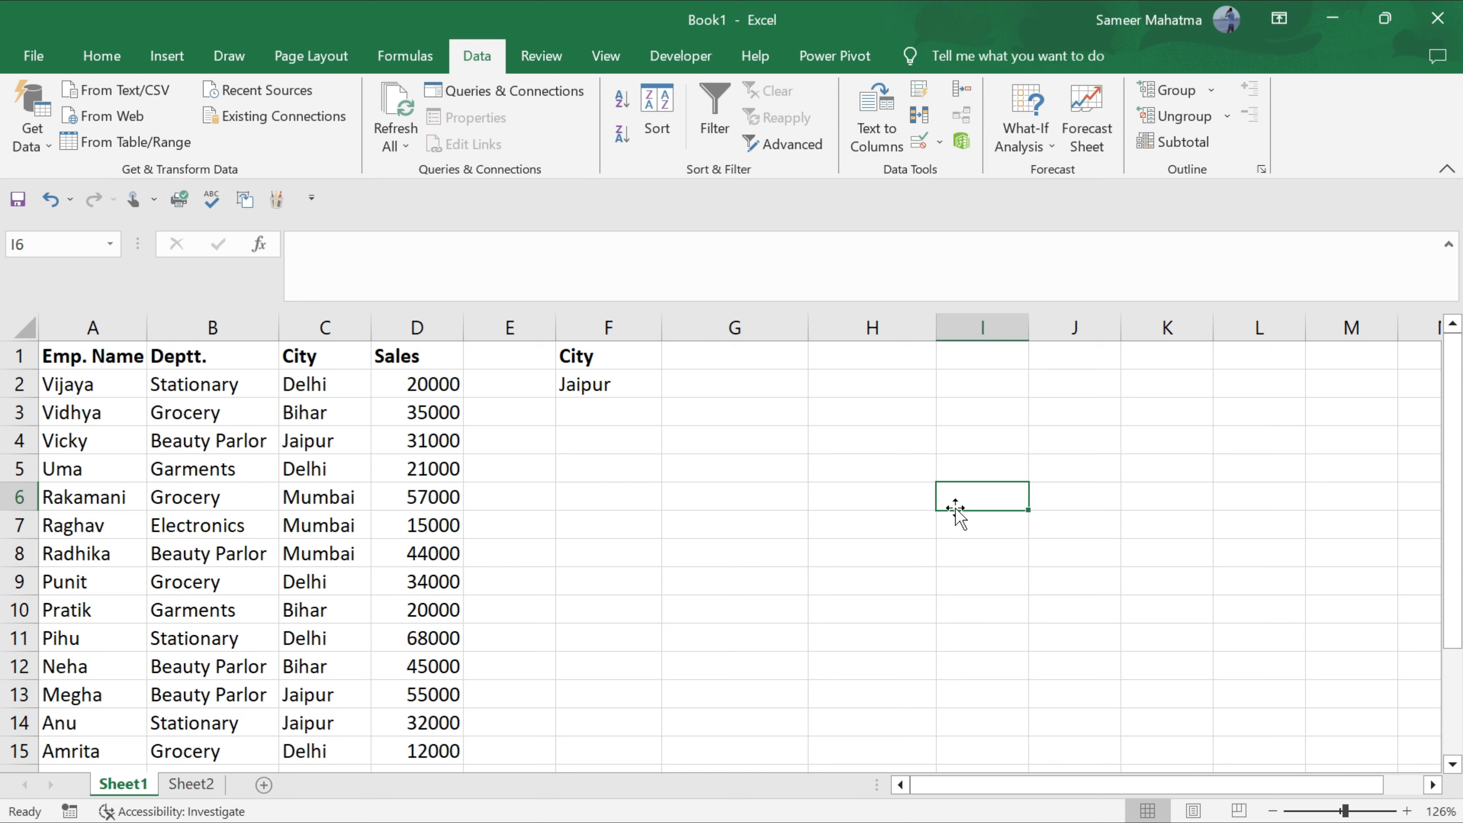
Replace the city criterion in cell F2 with Mumbai.
left_click(608, 383)
key("Delete")
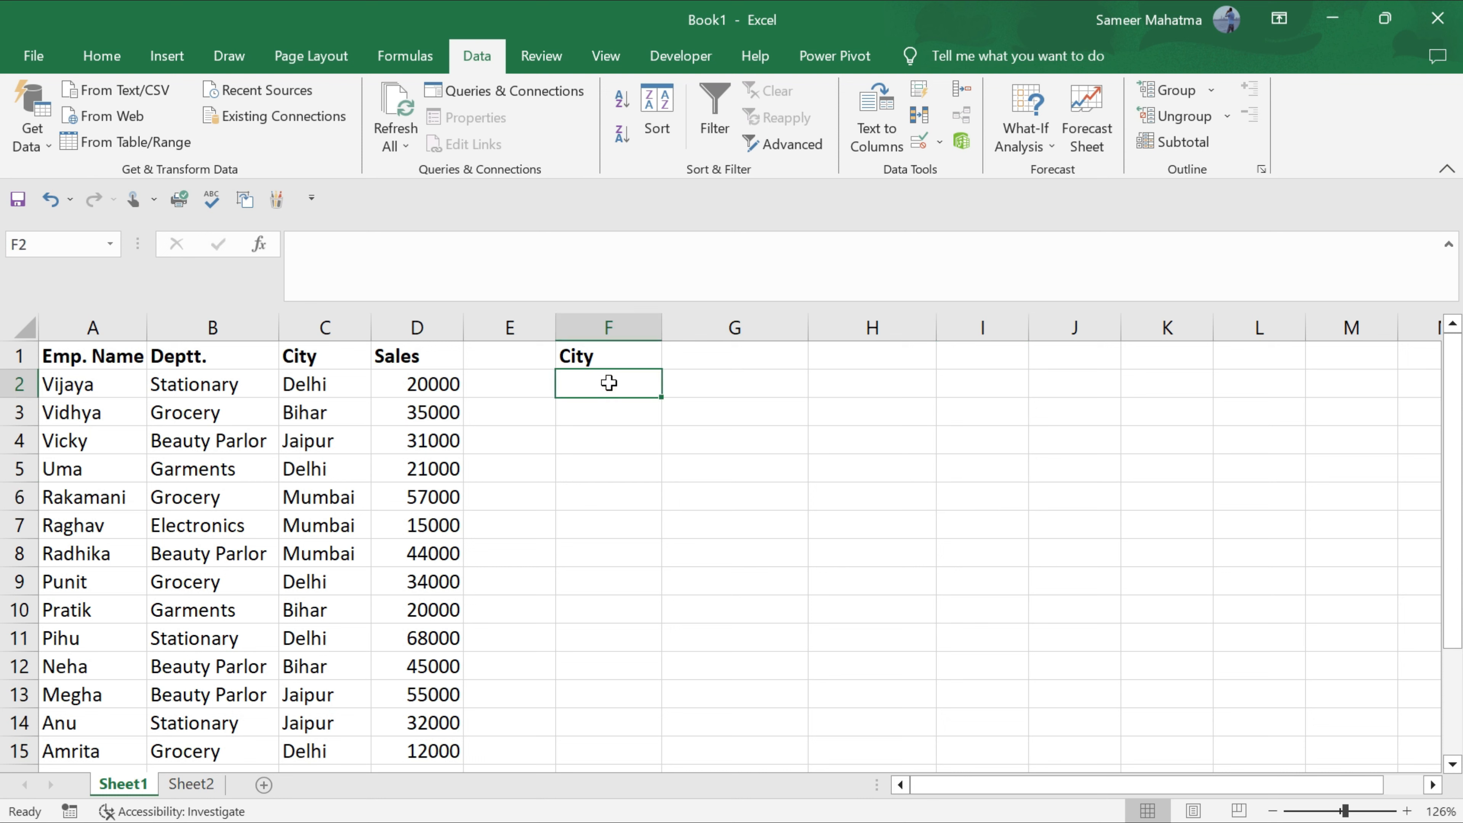
type("Mumbai")
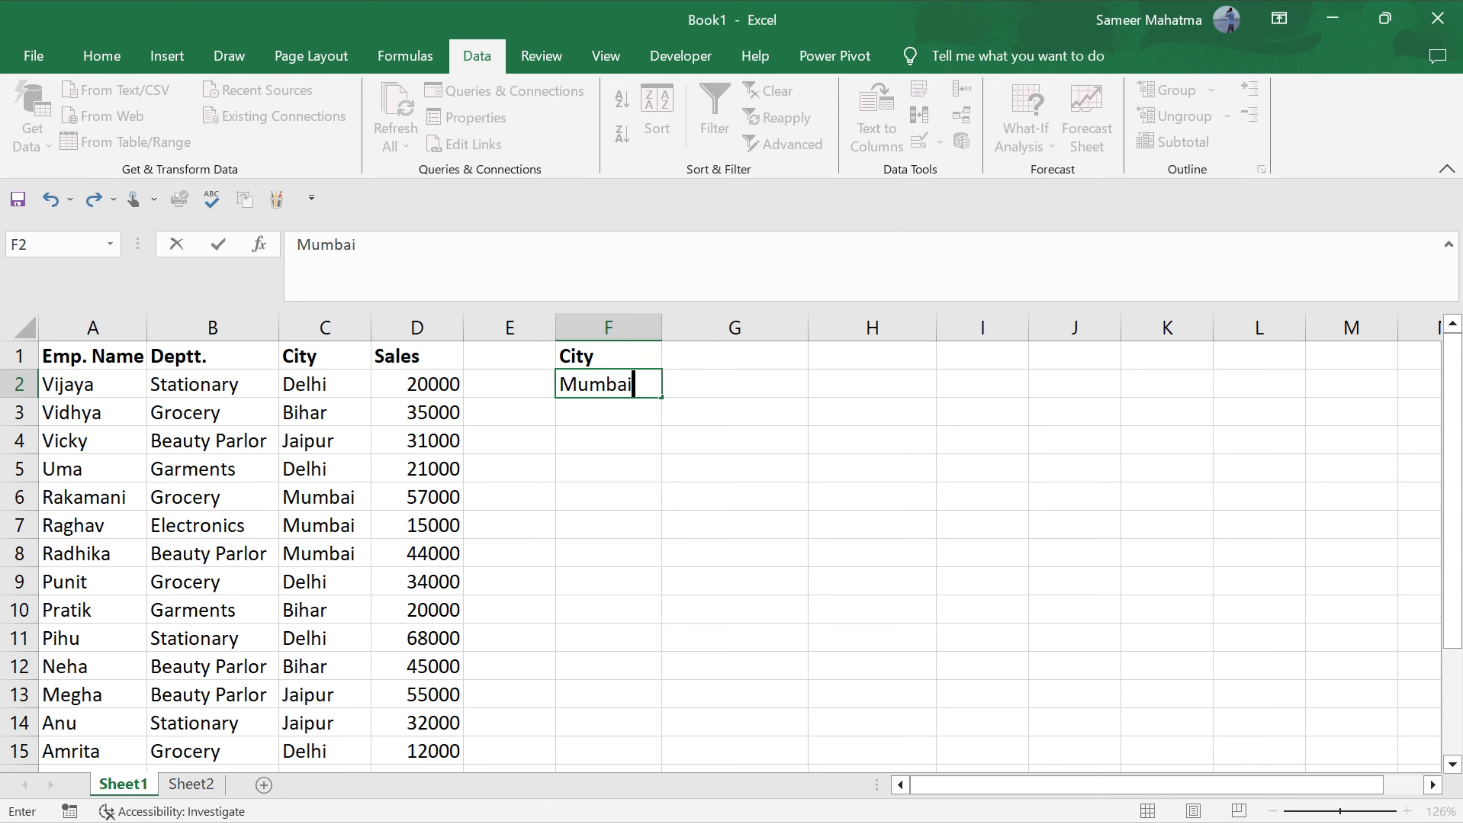
key("Return")
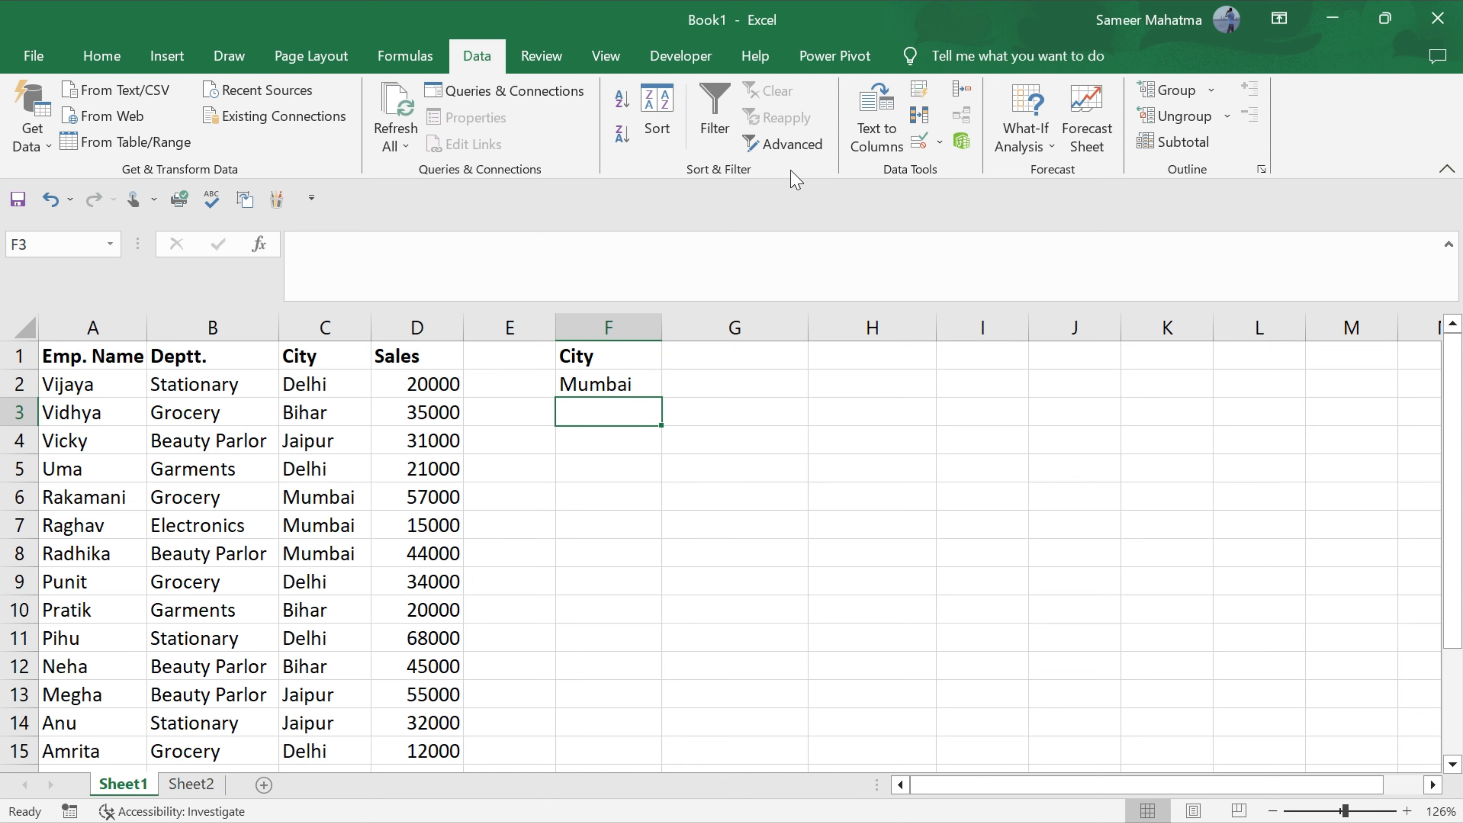
Start an Advanced Filter on list range A1:D15 and reselect the City criteria cells F1:F2 as the criteria range.
left_click(786, 144)
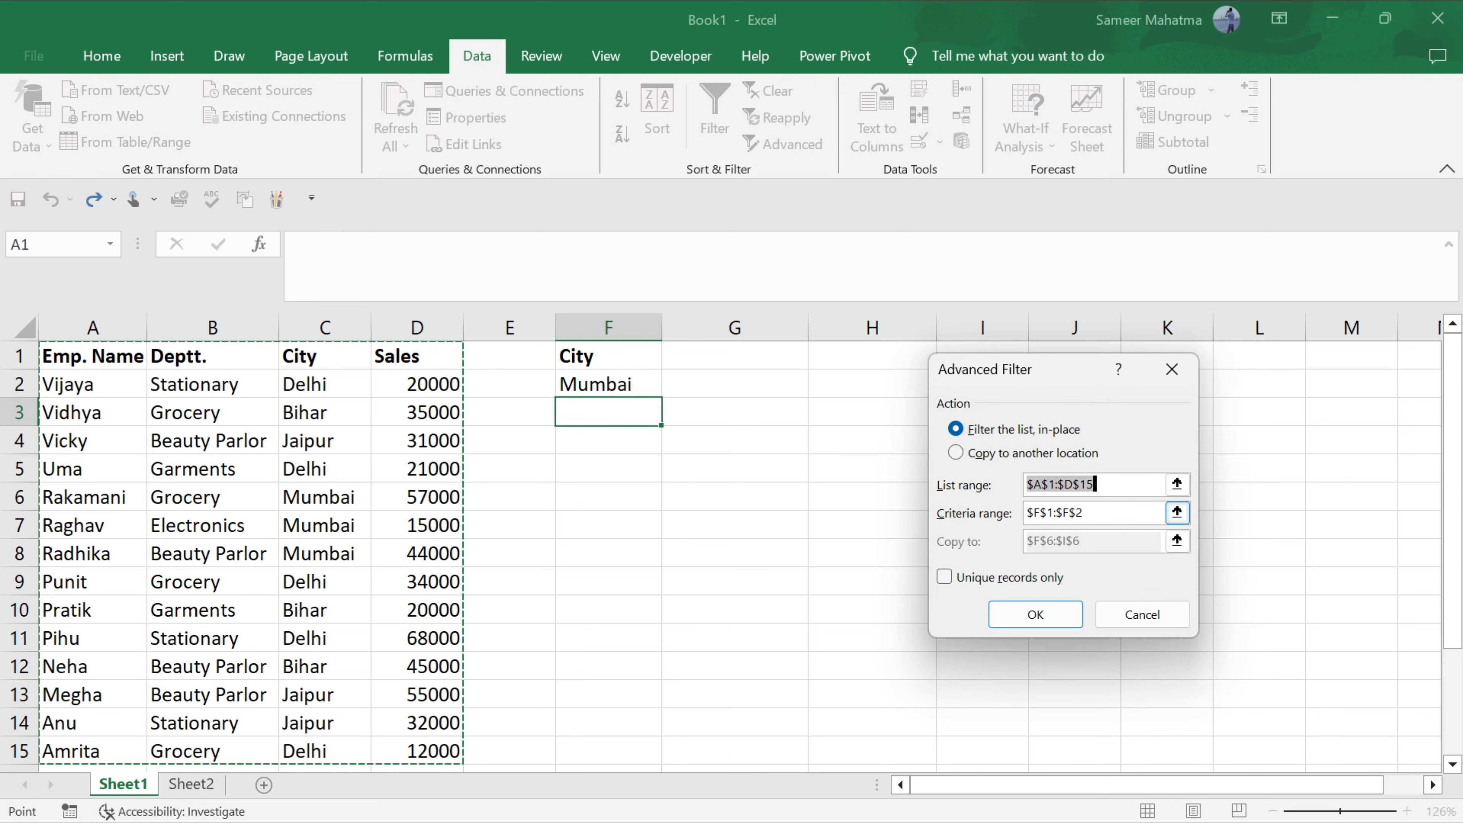
left_click(1093, 510)
key("BackSpace")
key("BackSpace")
key("BackSpace")
key("BackSpace")
key("BackSpace")
key("BackSpace")
key("BackSpace")
key("BackSpace")
key("BackSpace")
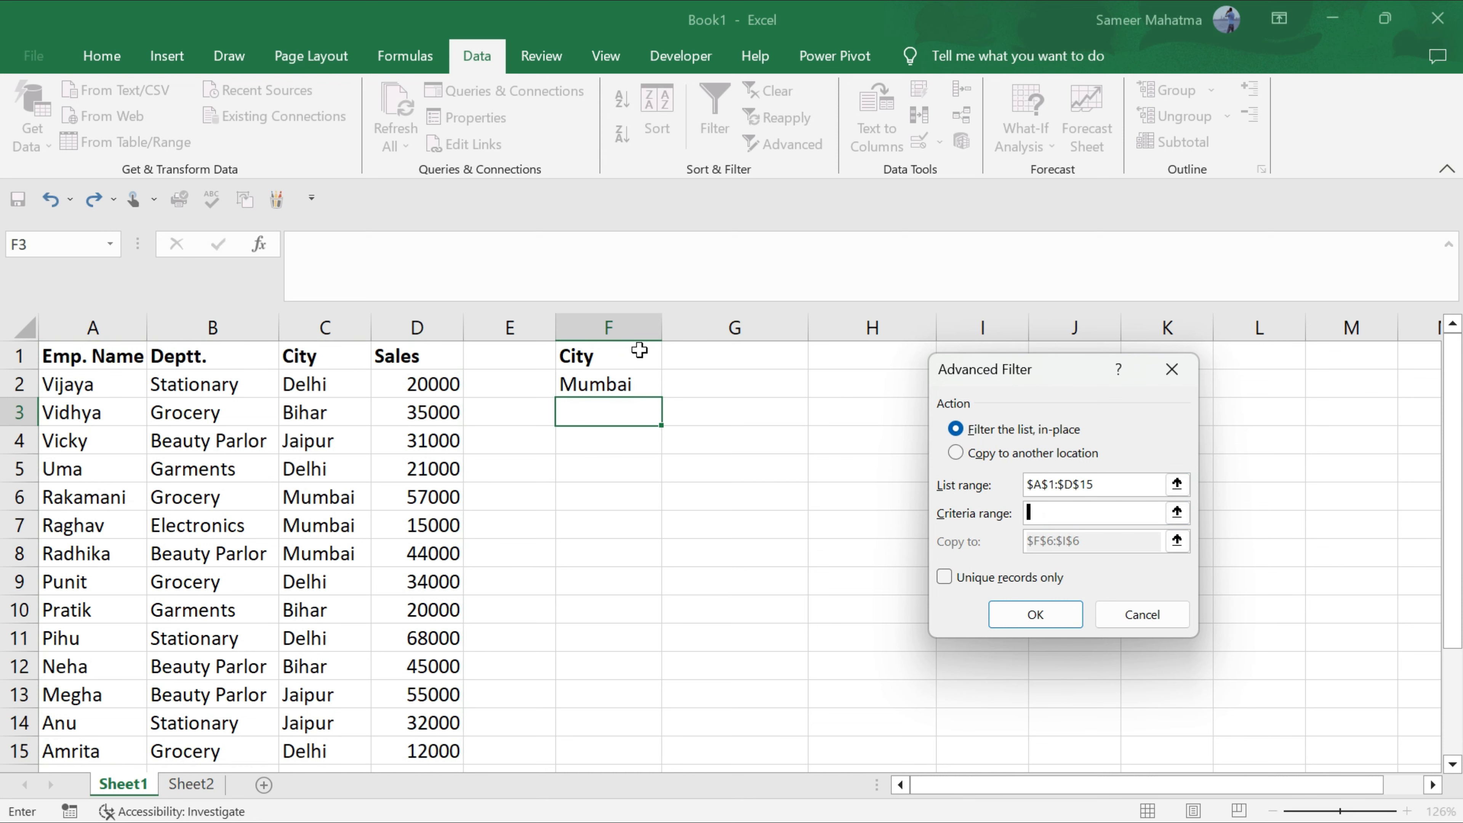
left_click_drag(641, 352, 637, 384)
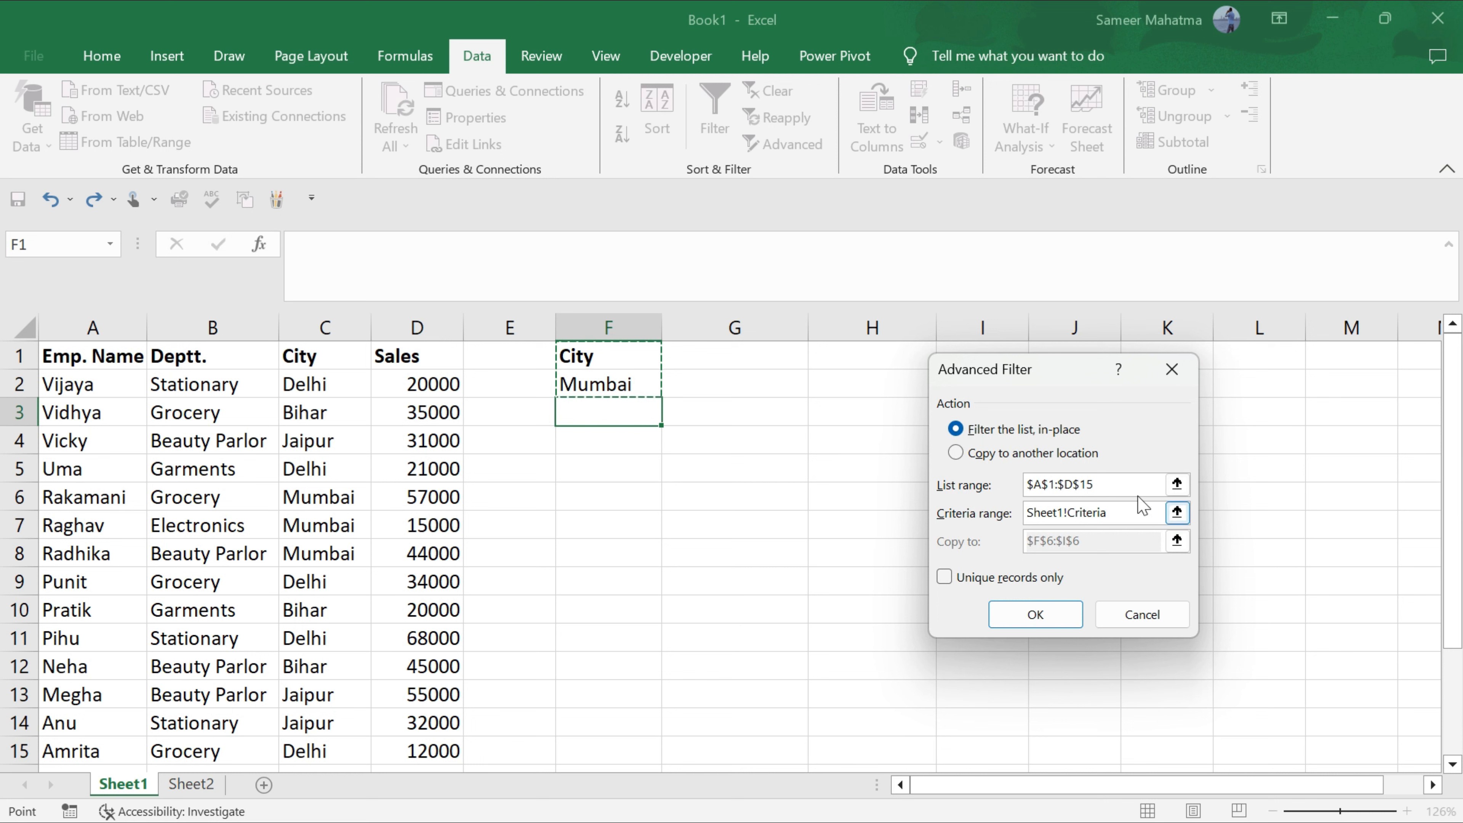
Run the Advanced Filter with its output copied to another location at cell H6, and widen column I to fit the department names.
left_click(956, 453)
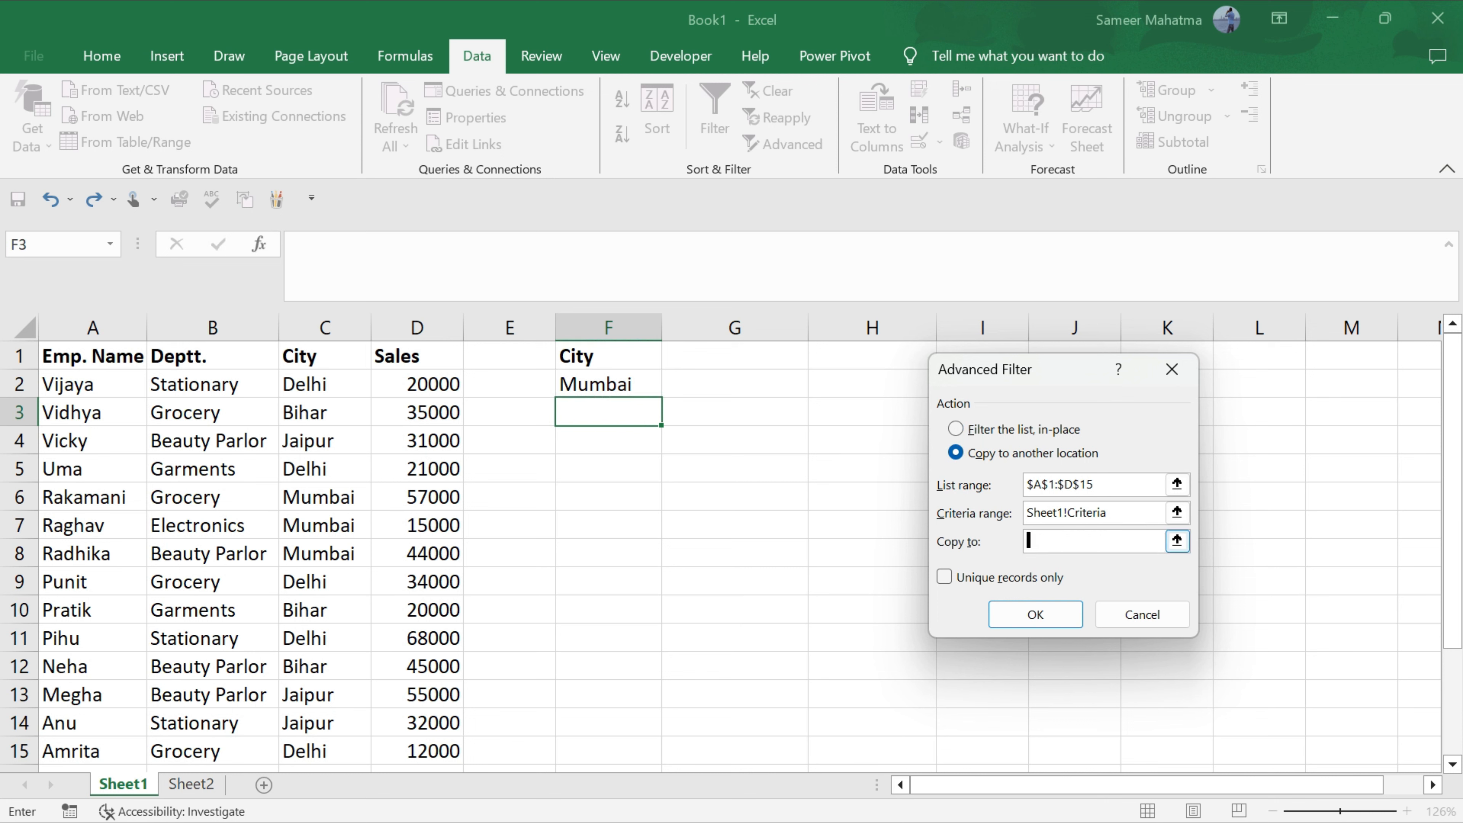
left_click(839, 505)
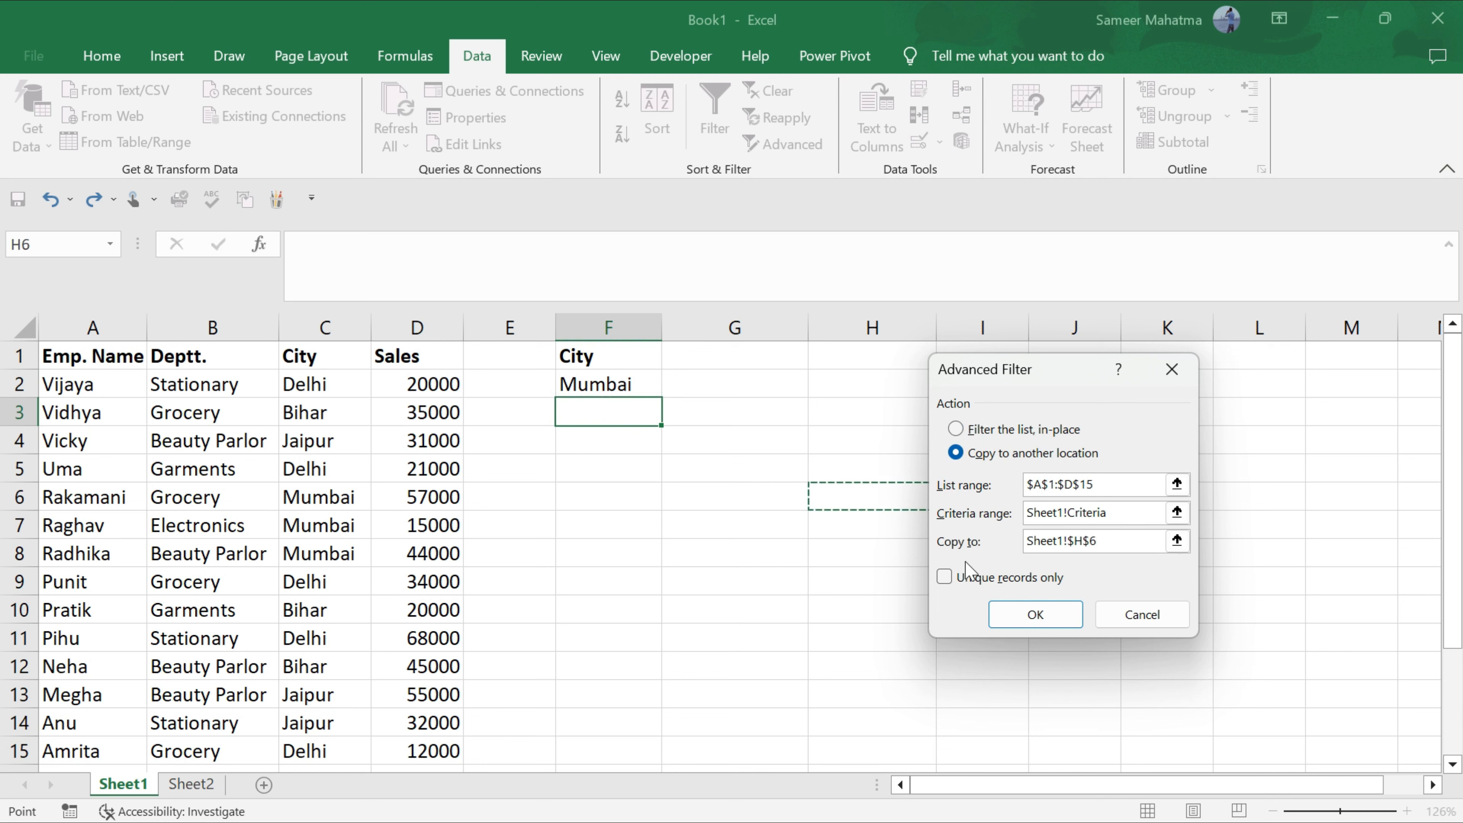
left_click(1027, 619)
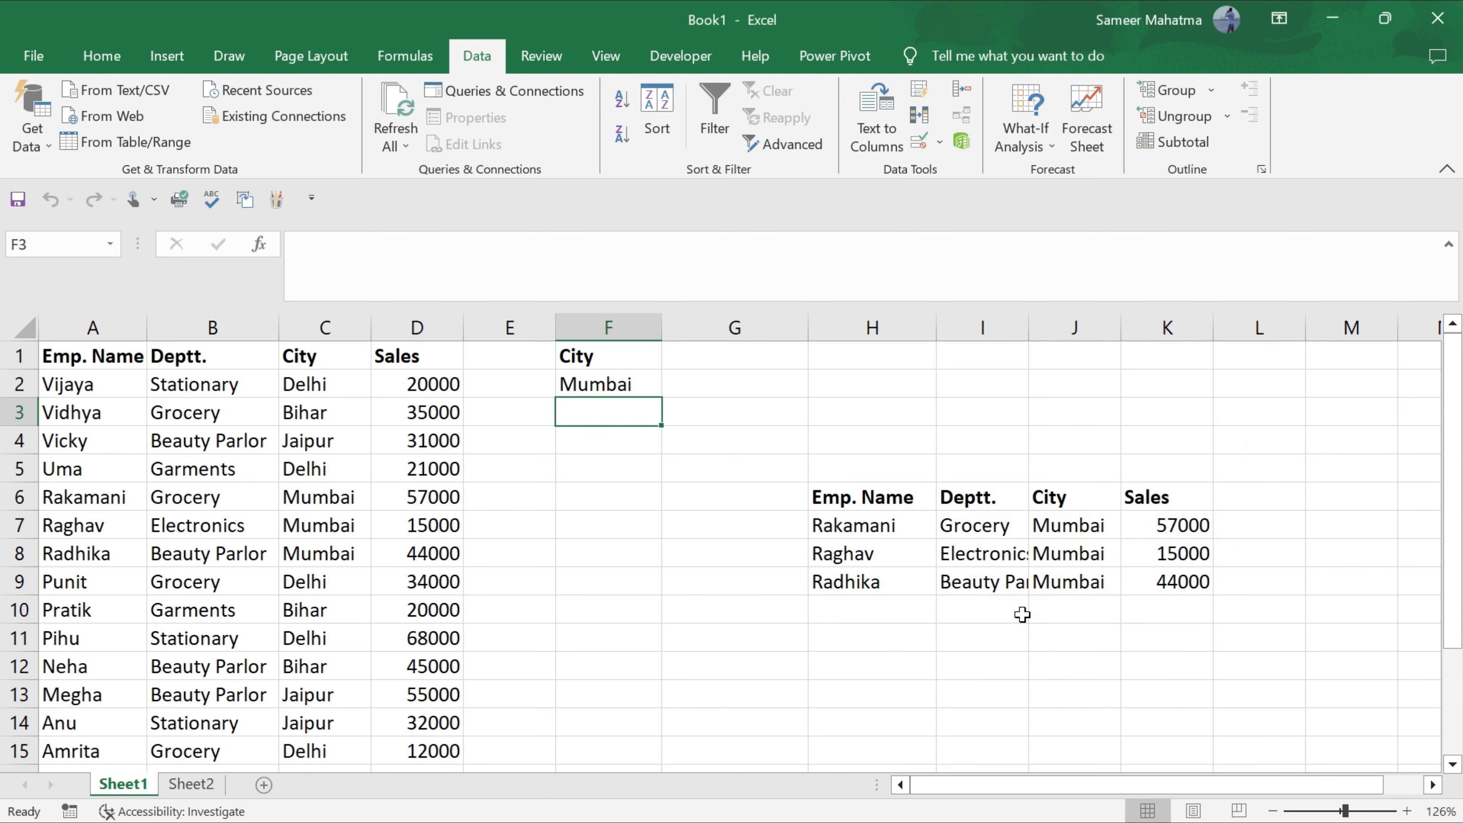
left_click_drag(1027, 347, 1061, 343)
Total the extracted Mumbai sales in cell K10 with the formula =sum(K7:K9).
left_click(1195, 603)
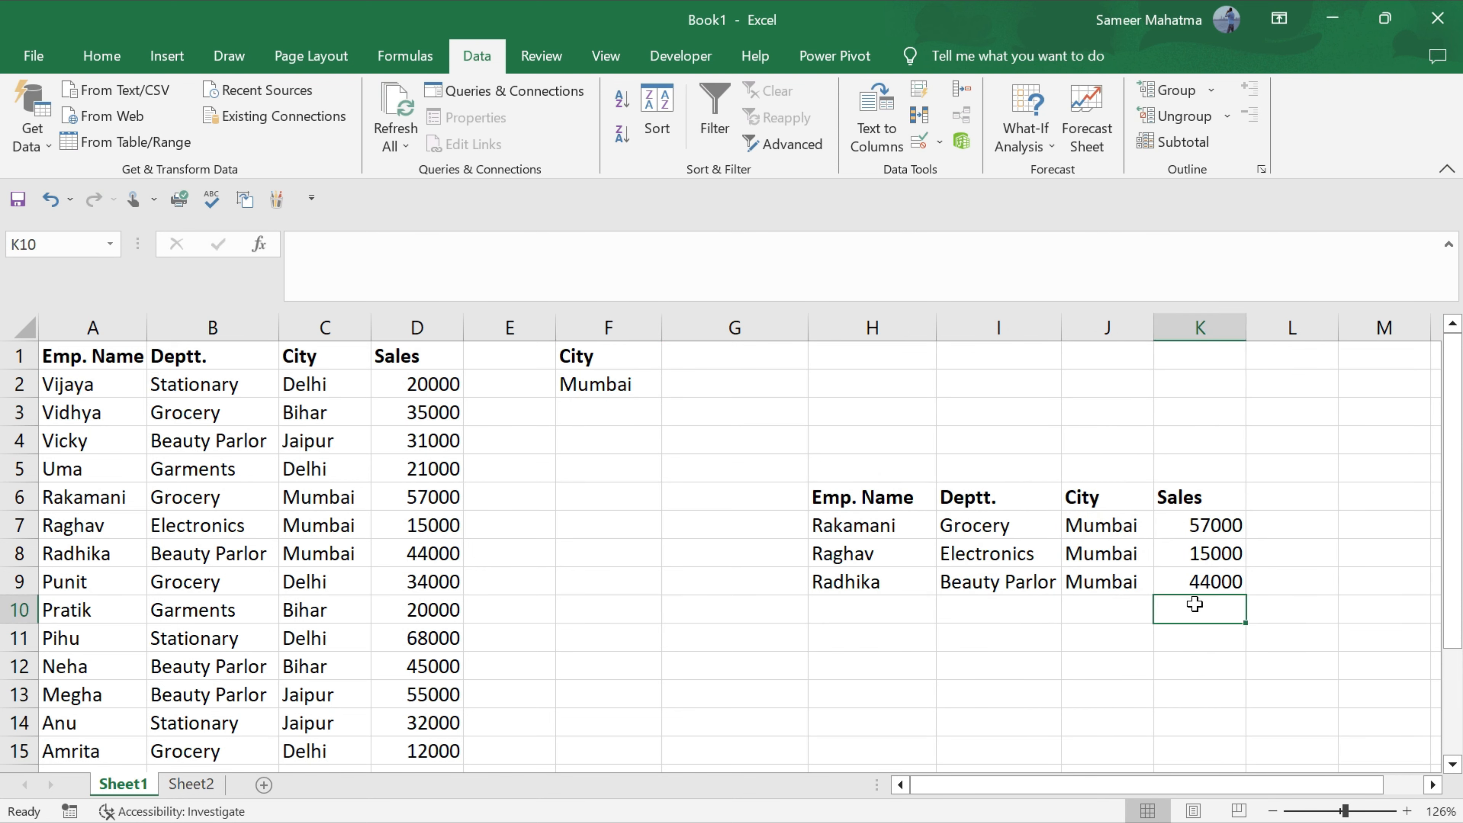
type("=sum")
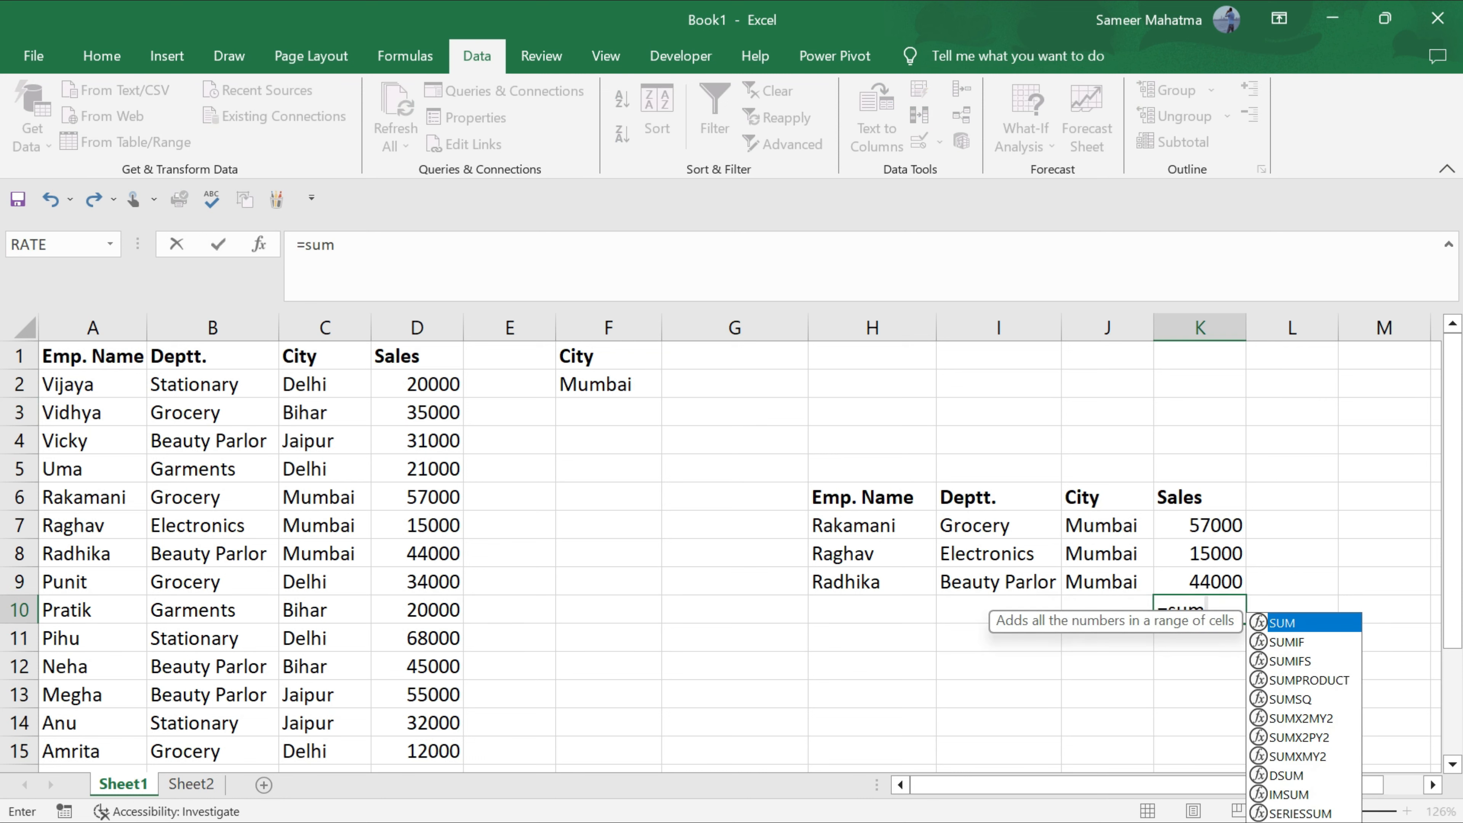
type("(")
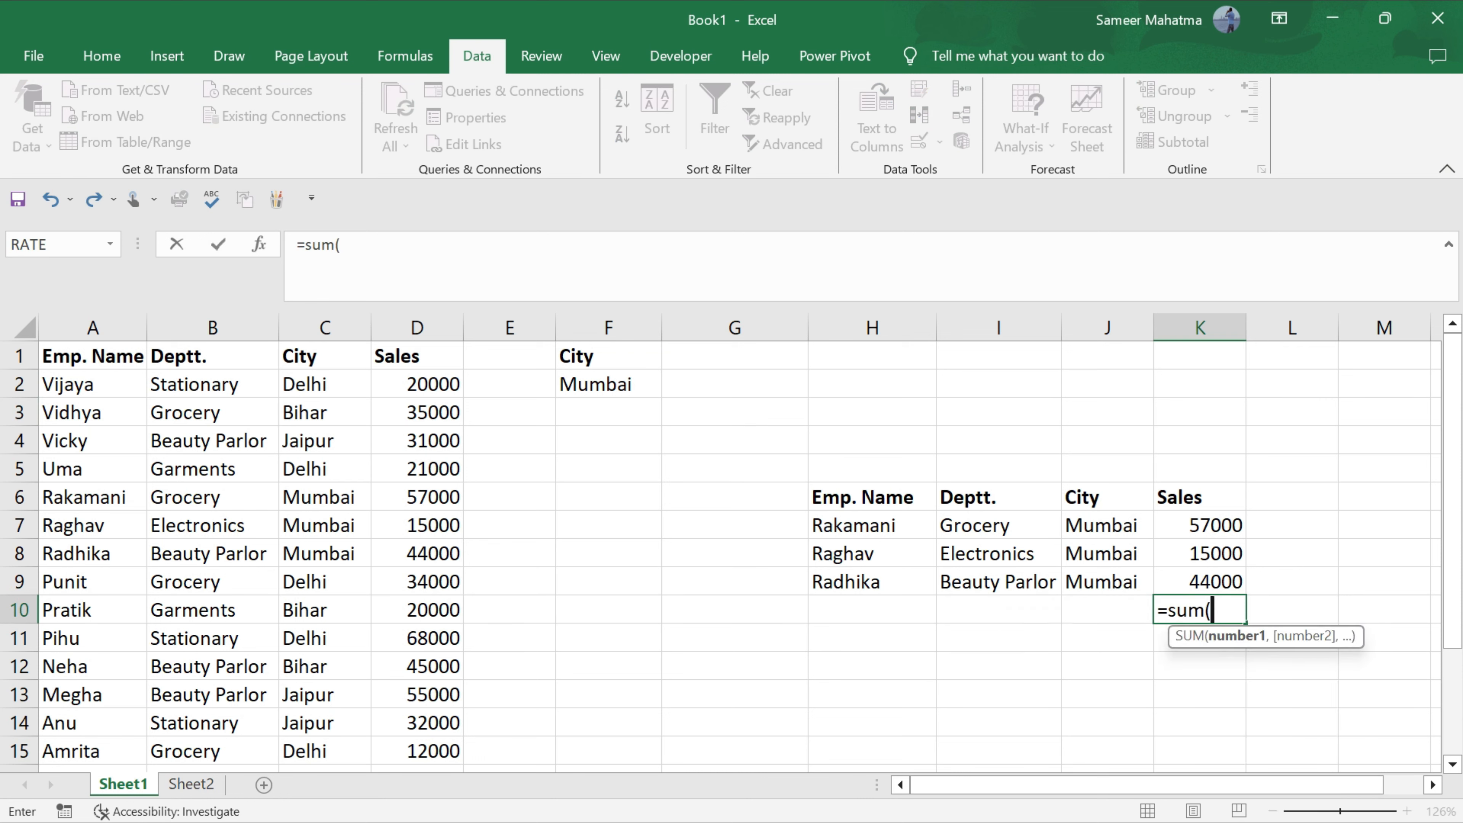
left_click(1195, 524)
left_click_drag(1195, 524, 1207, 568)
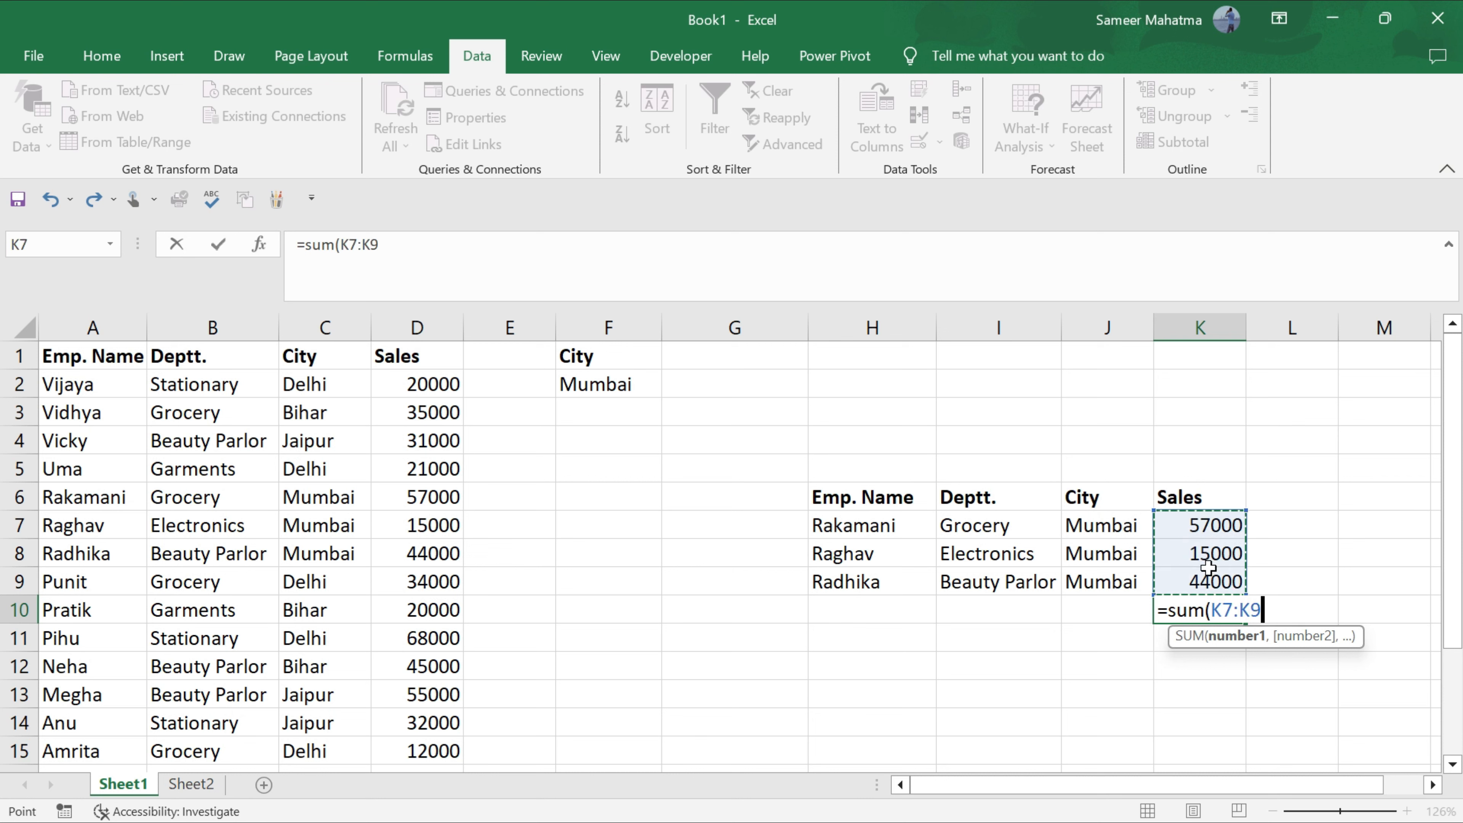
type(")")
key("Return")
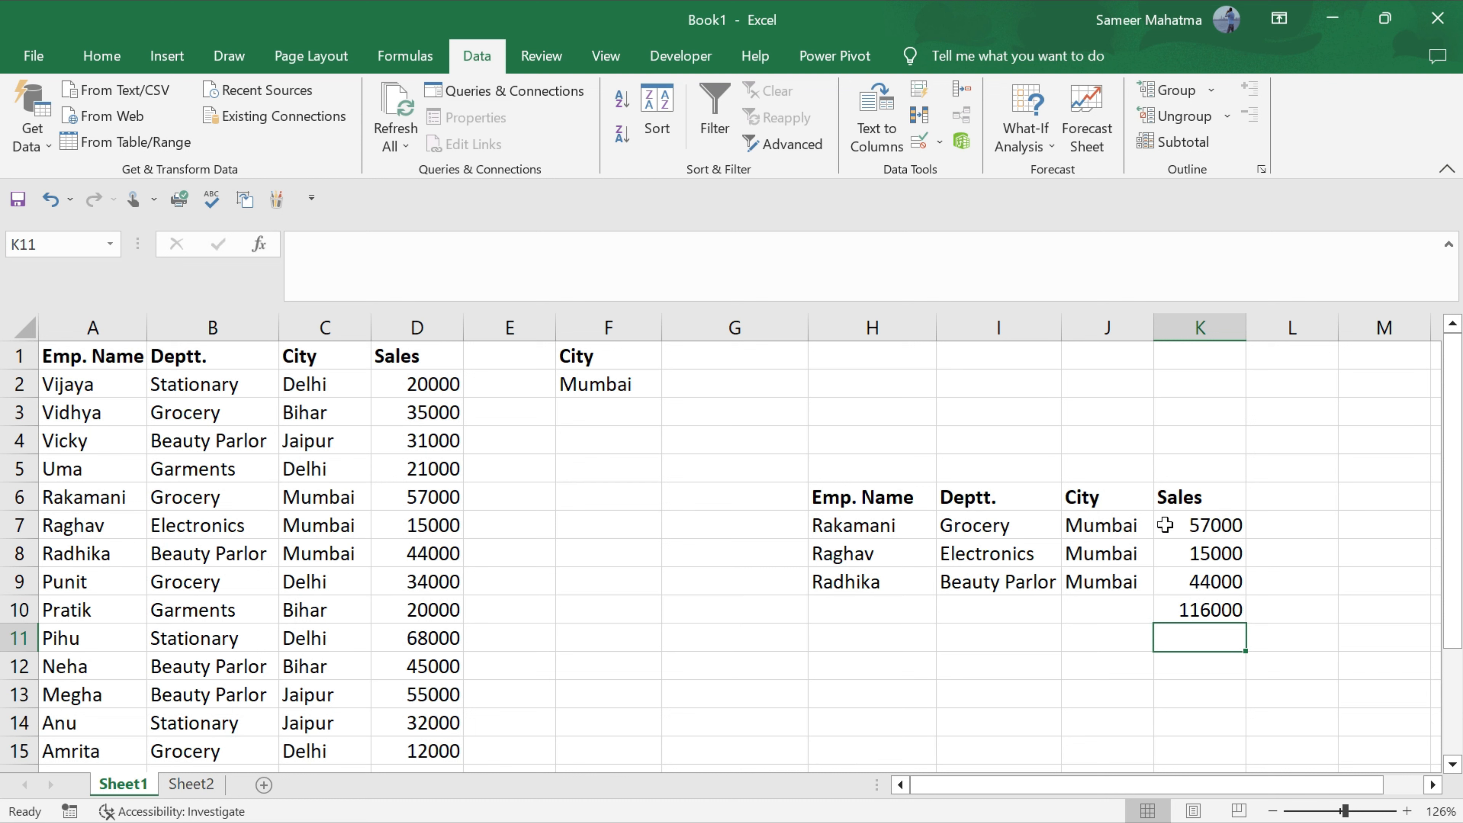
left_click(1260, 544)
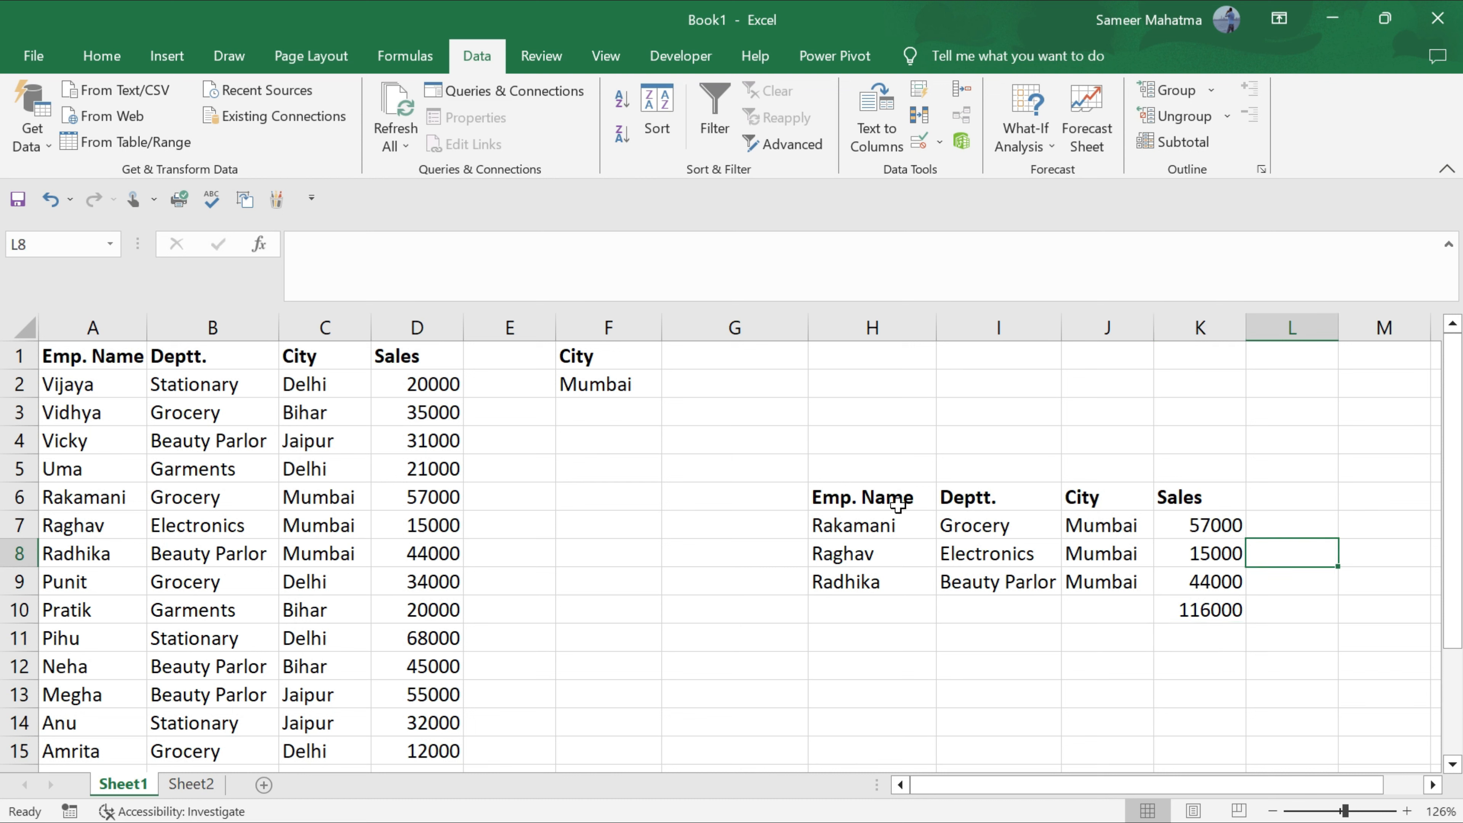